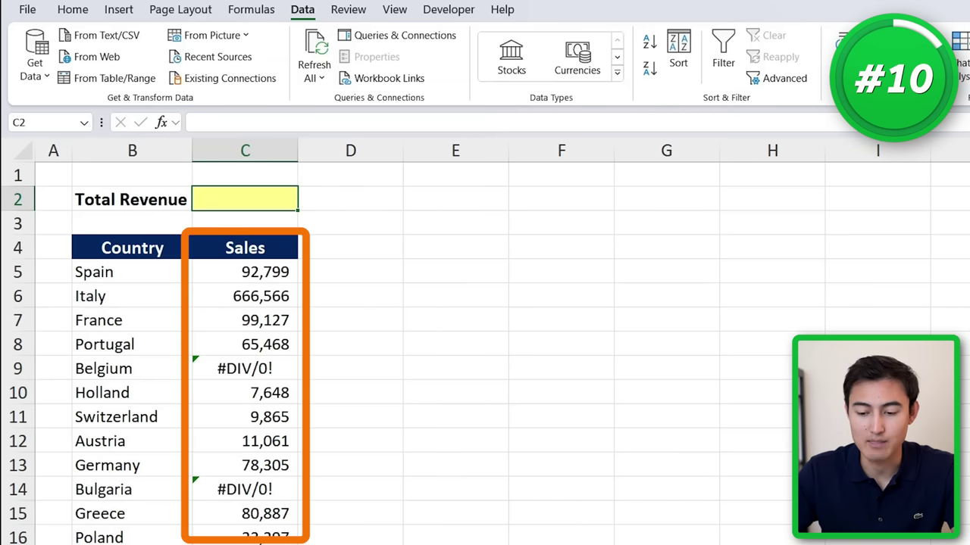
Try to total the Sales figures in C2 with =SUM(C5:C21), and check the formulas in the error cells C9 and C14
type("=")
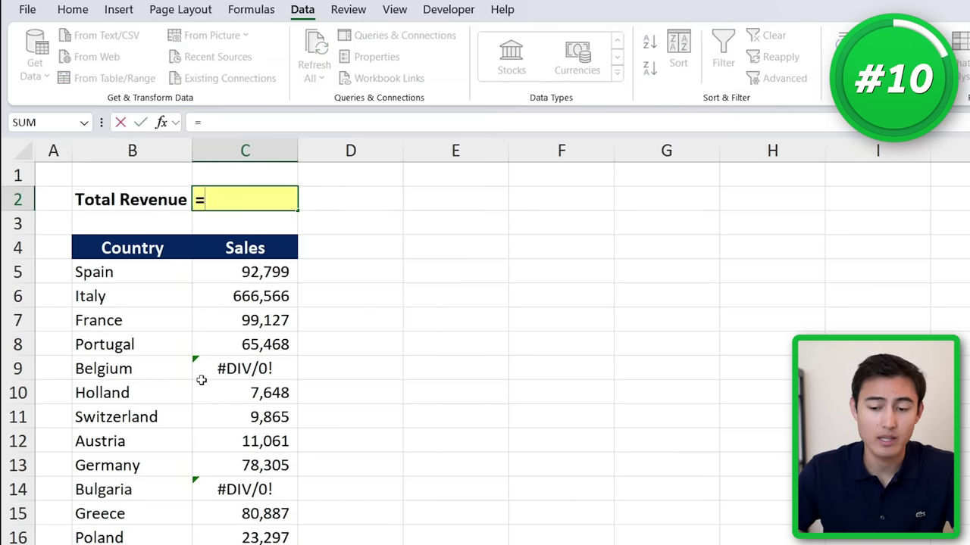
type("sum")
key("Tab")
key("Down")
key("Down")
key("Down")
key("ctrl+shift+Down")
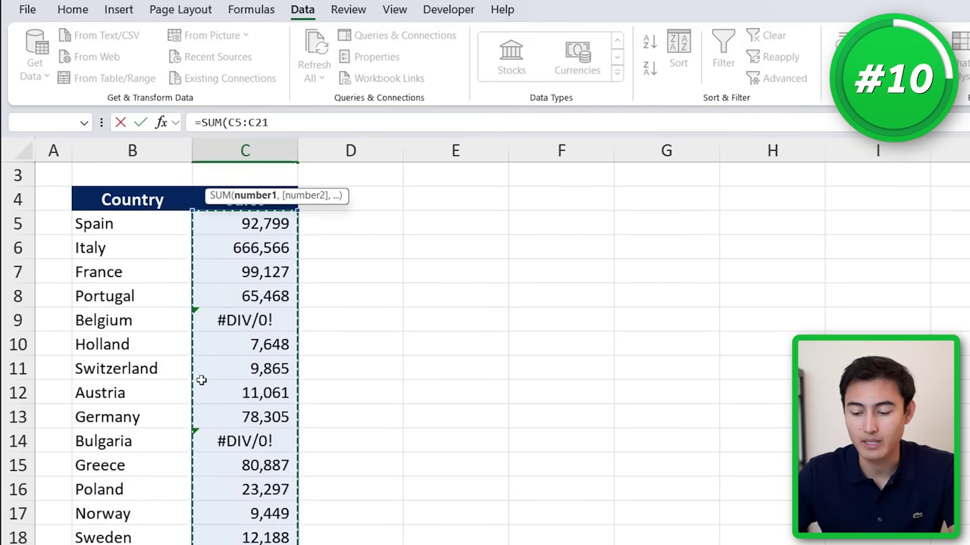
key("Return")
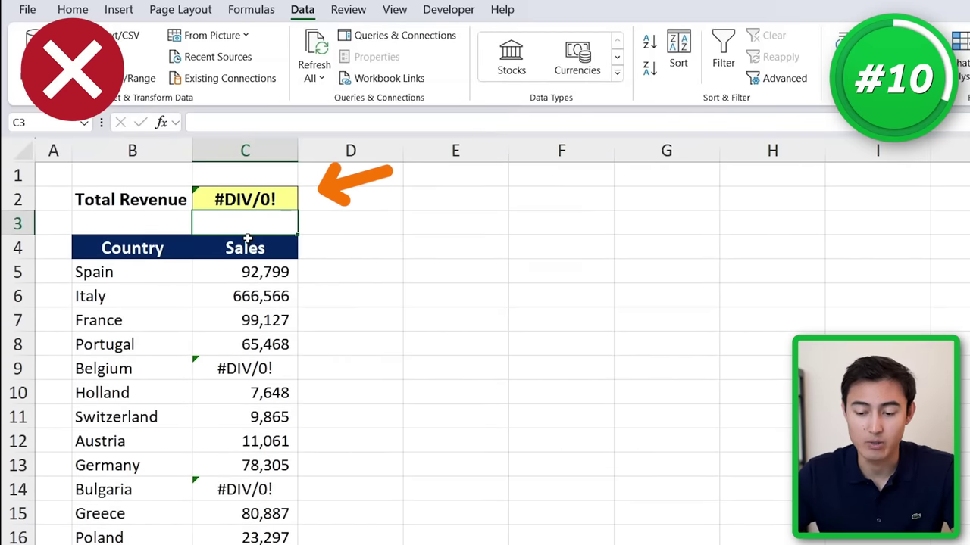
left_click(255, 367)
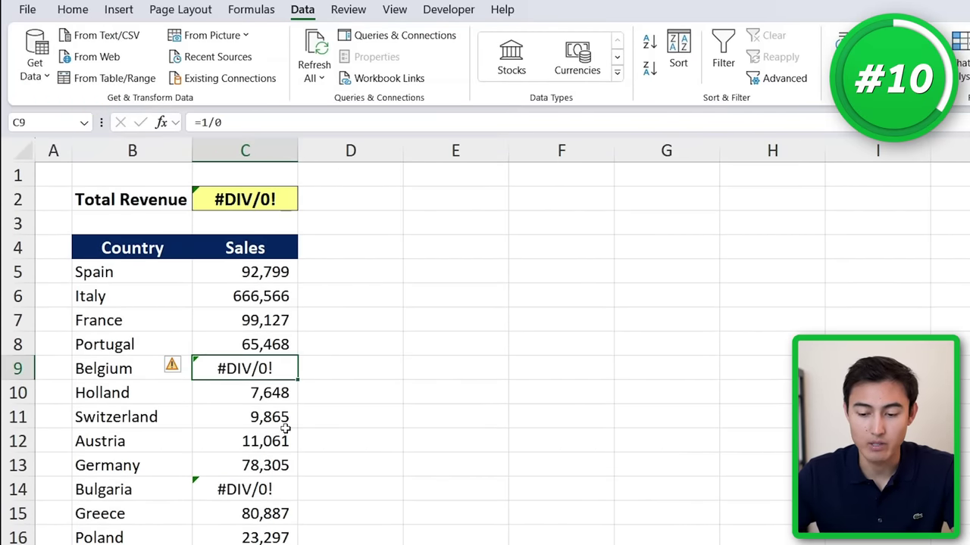
left_click(227, 489)
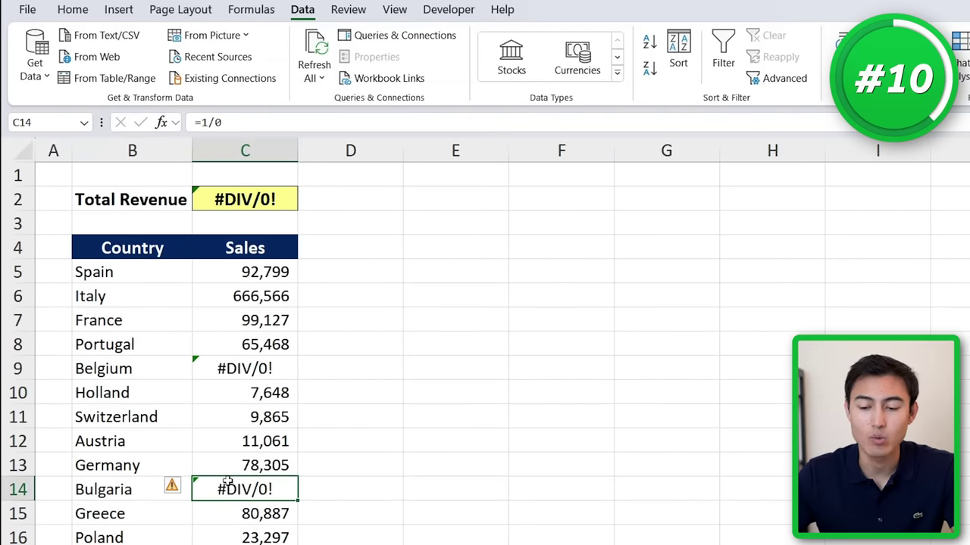
Start an AGGREGATE formula in the Total Revenue cell C2, choosing function 9 - SUM
left_click(278, 206)
type("=")
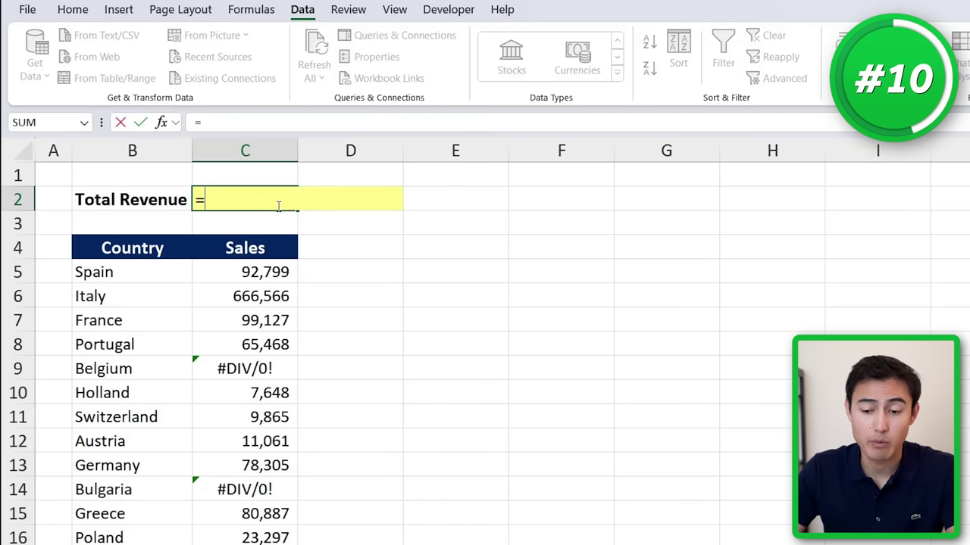
type("agr")
key("BackSpace")
type("g")
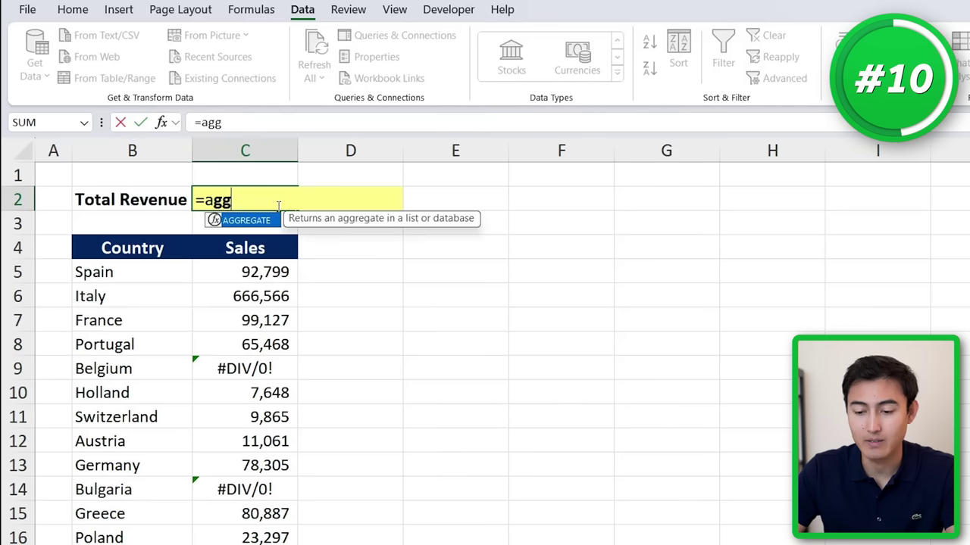
key("Tab")
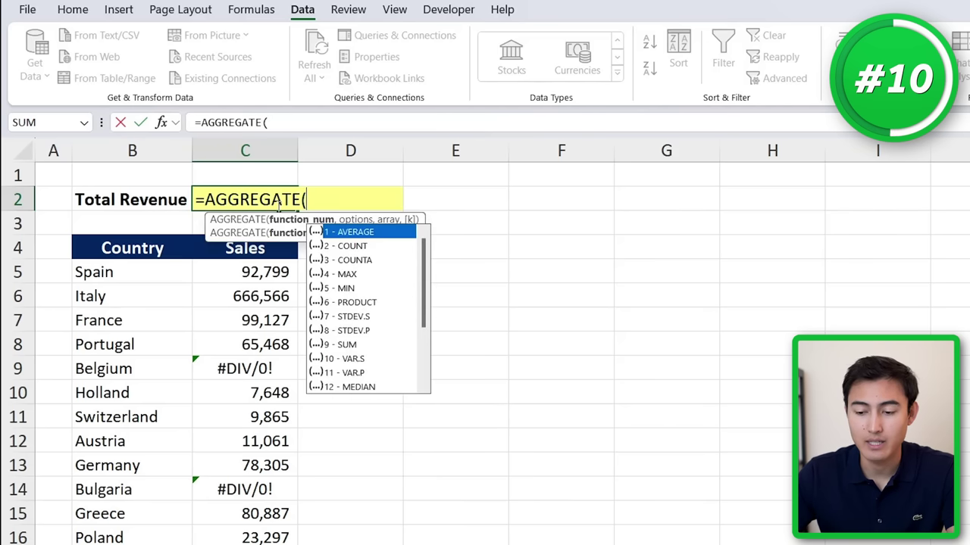
double_click(350, 346)
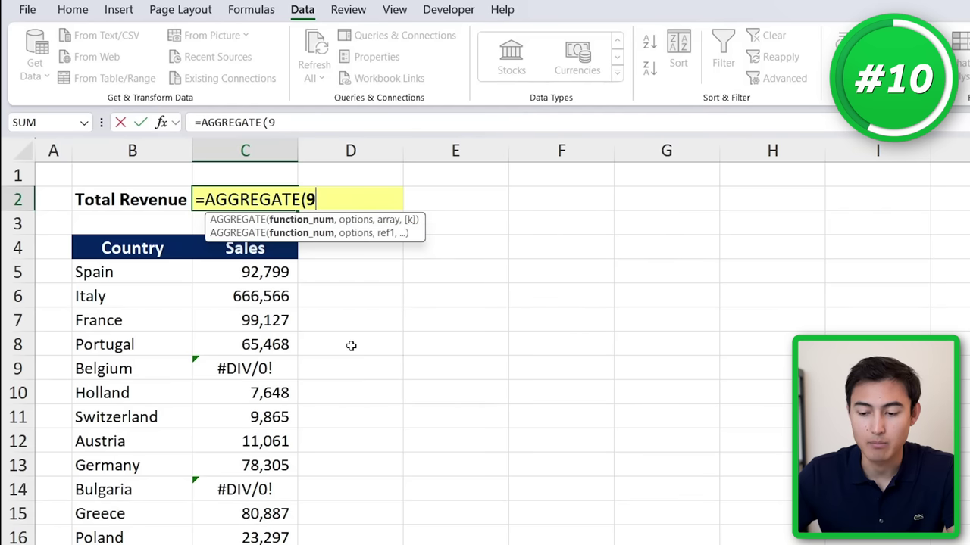
Complete the AGGREGATE formula with option 6 to ignore error values and the sales range C5:C21
type(",")
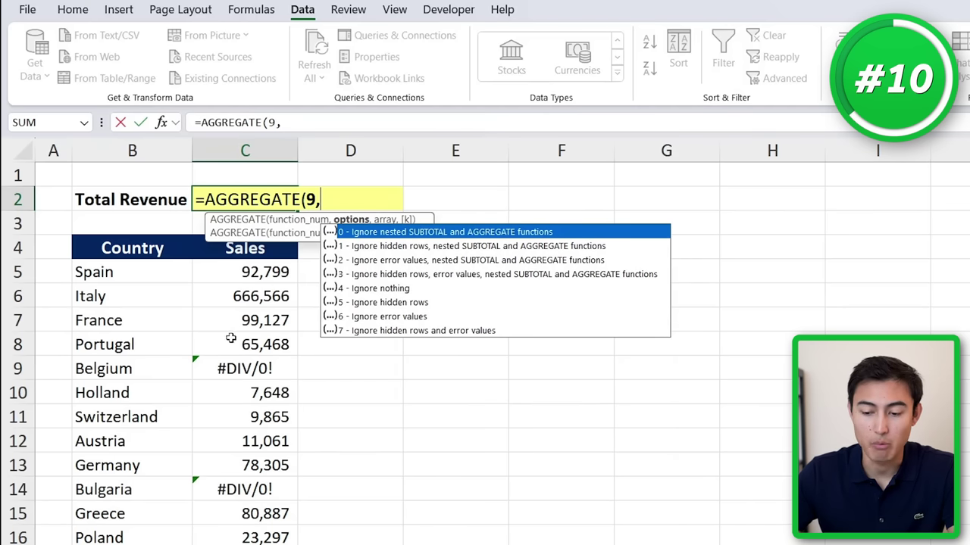
left_click(366, 319)
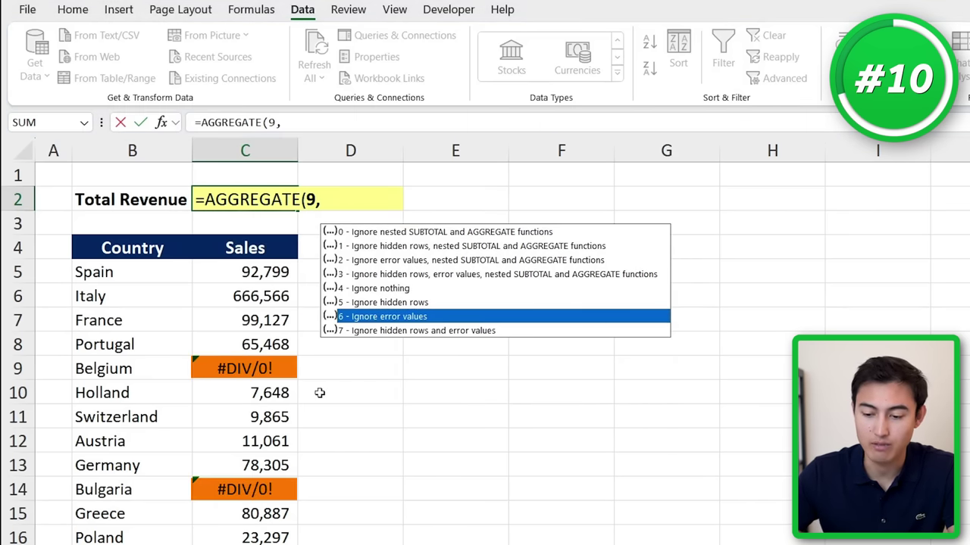
type("6")
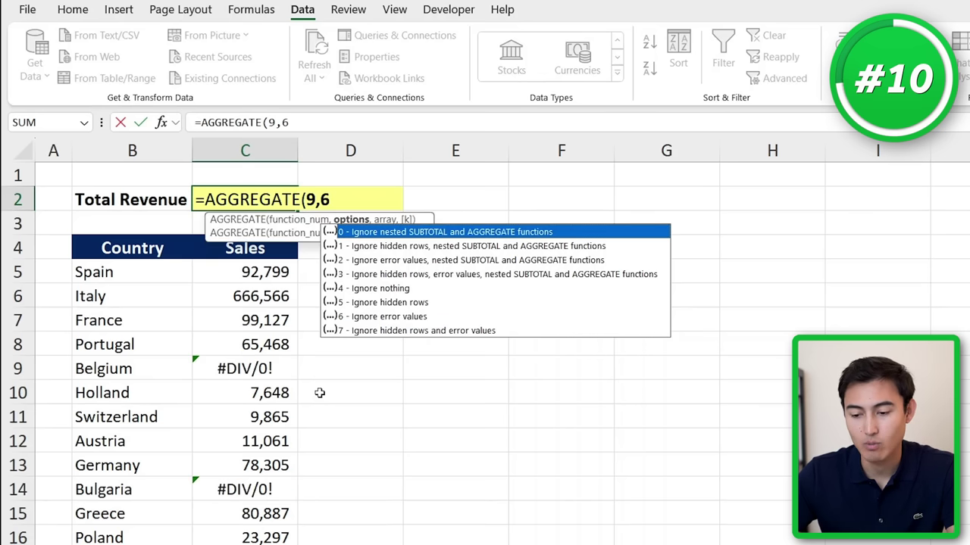
type(",")
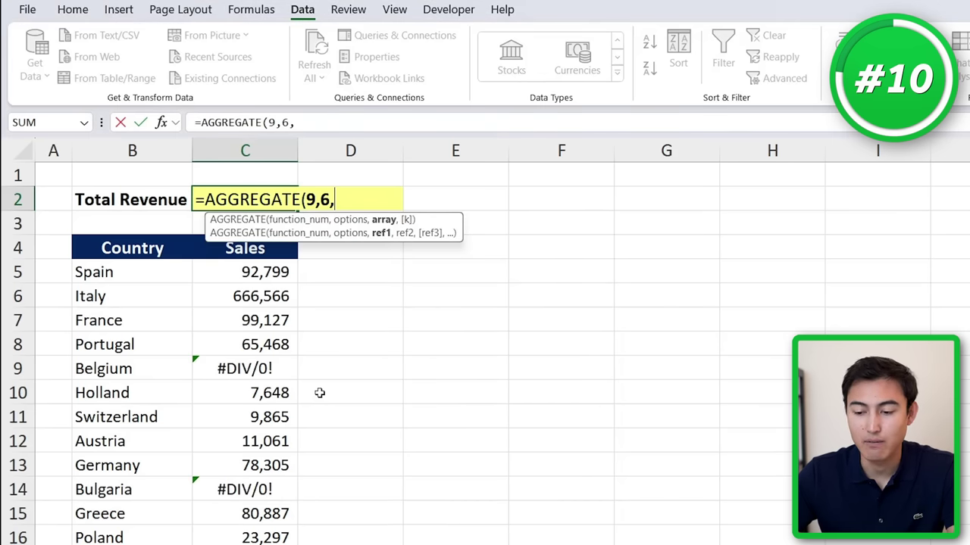
left_click(234, 273)
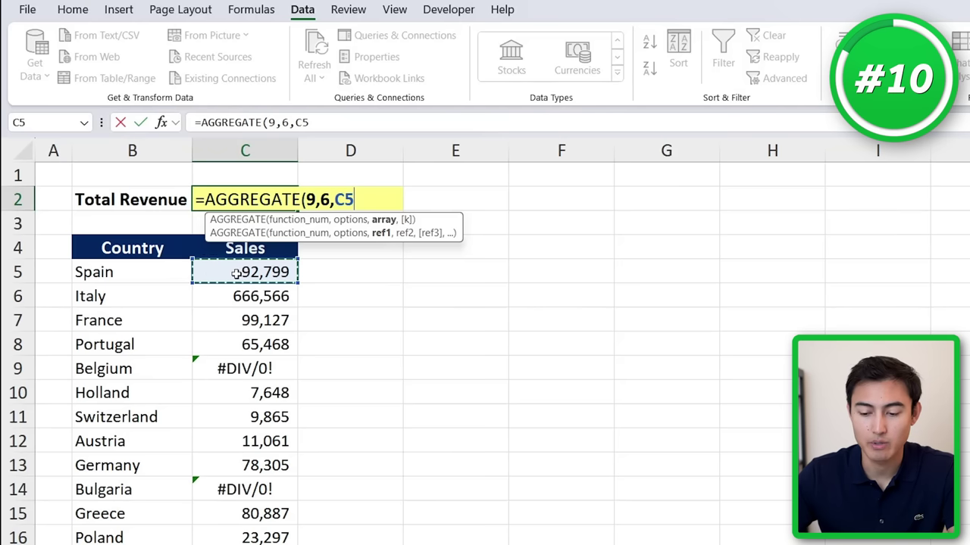
key("ctrl+shift+Down")
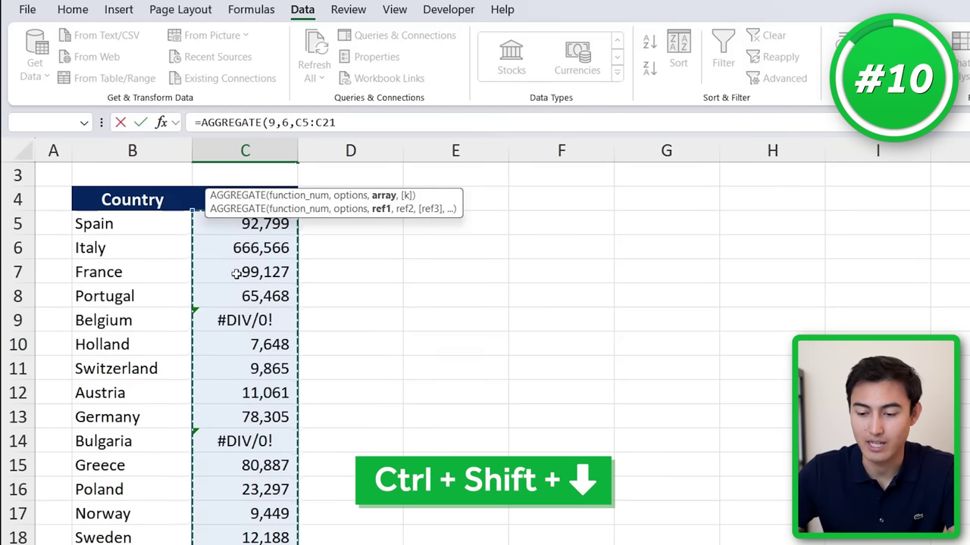
type(")")
key("Return")
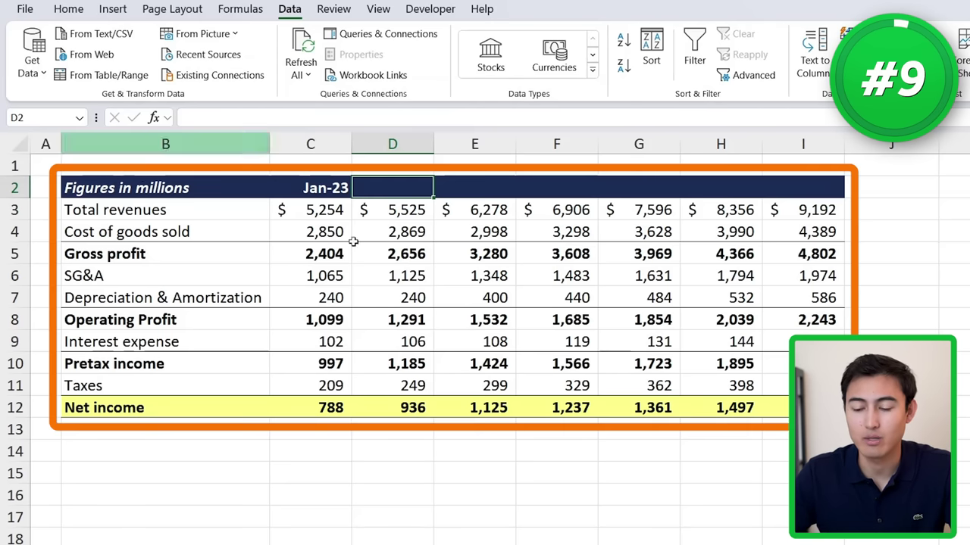
Try to derive the second month header in D2 with =C2+1, and clear the cell again
key("Left")
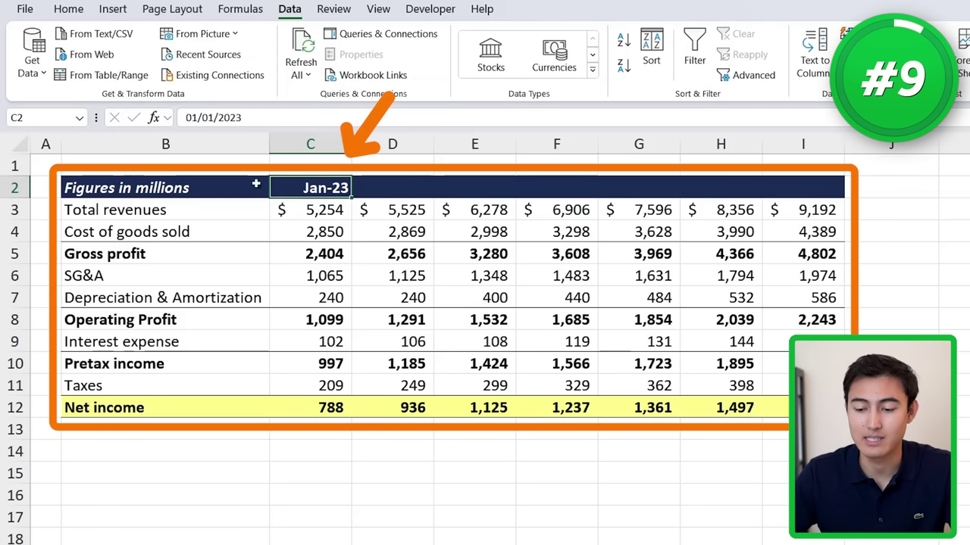
left_click(420, 182)
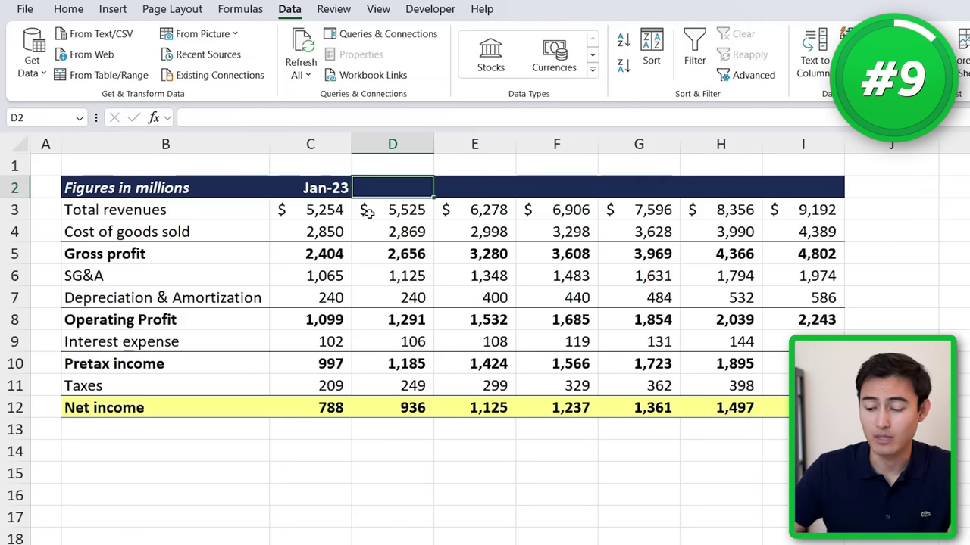
type("=")
key("Left")
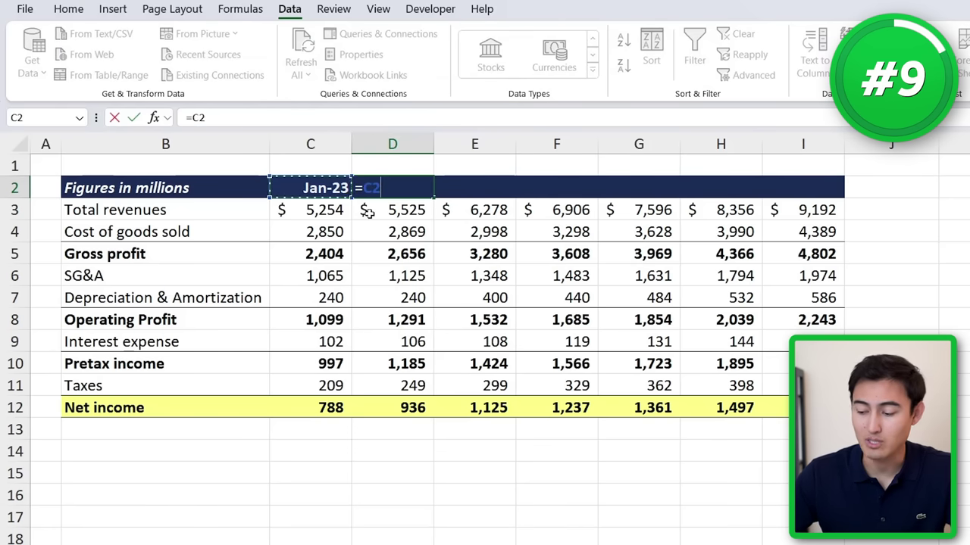
type("+1")
key("Return")
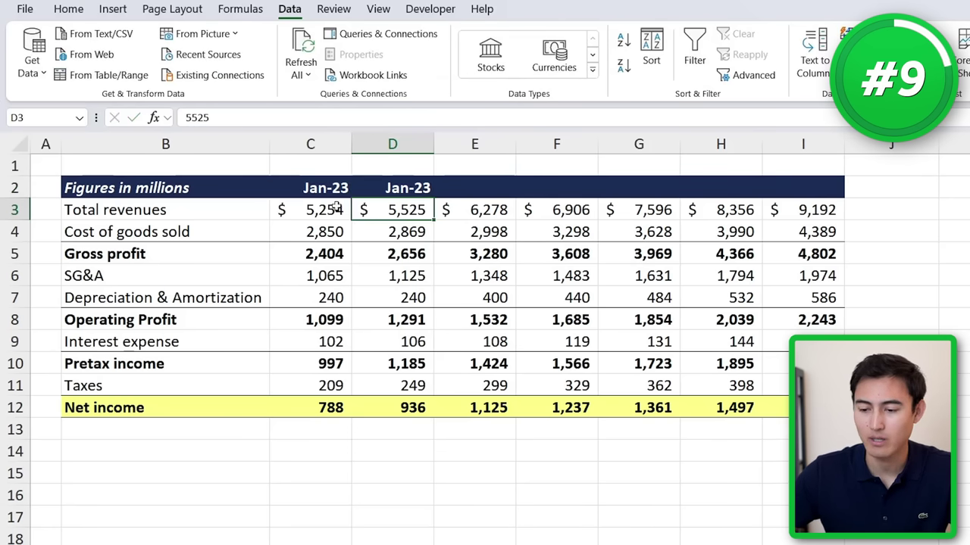
key("Up")
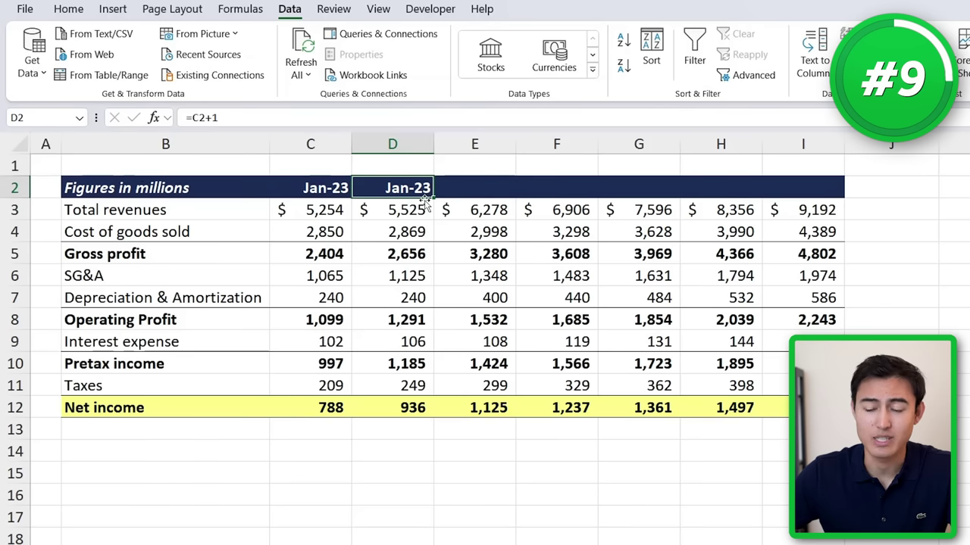
key("Delete")
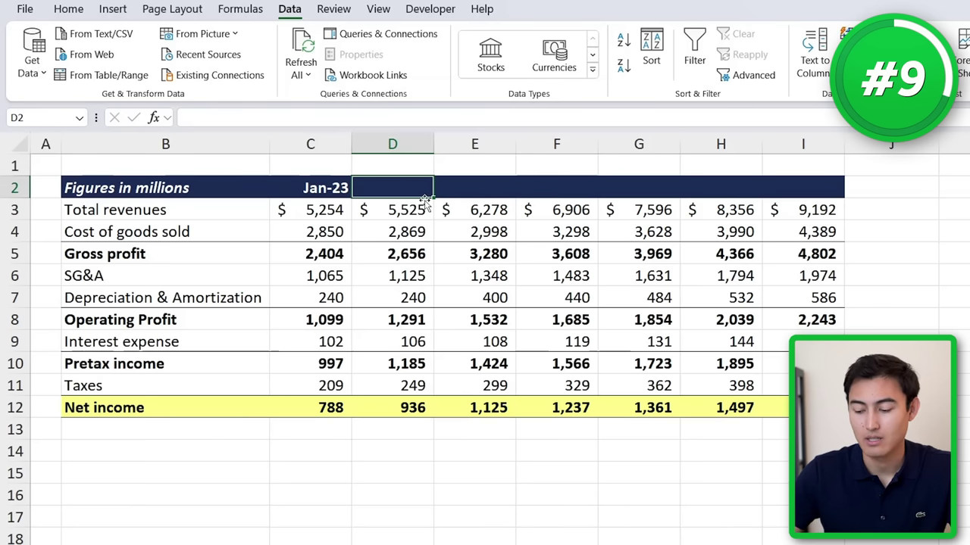
Enter =EDATE(C2,1) in D2 to produce the date one month after the first header
type("=ed")
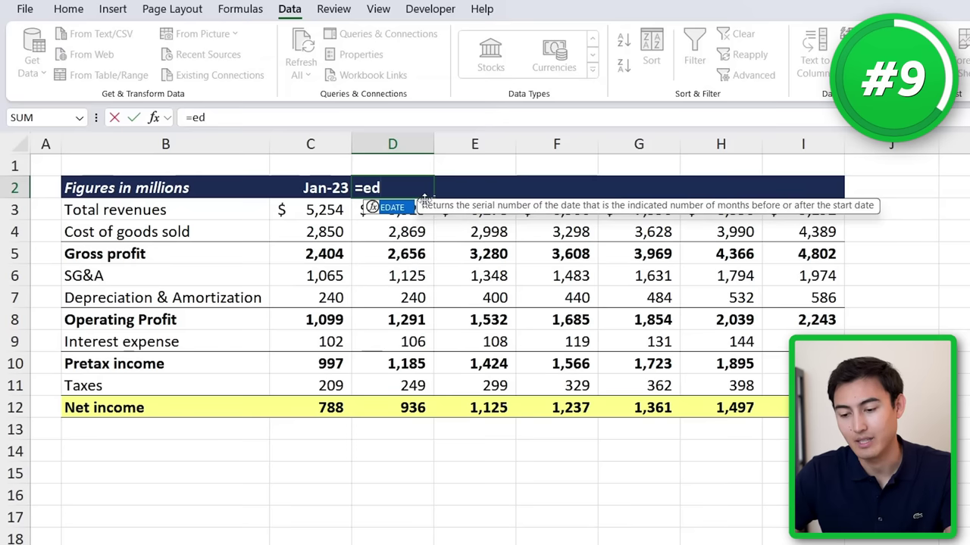
key("Tab")
left_click(302, 185)
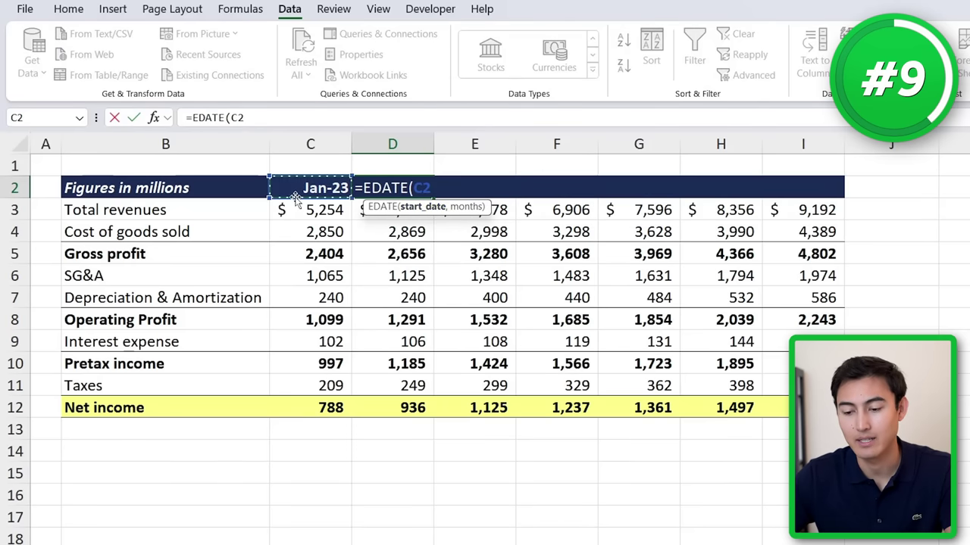
type(",")
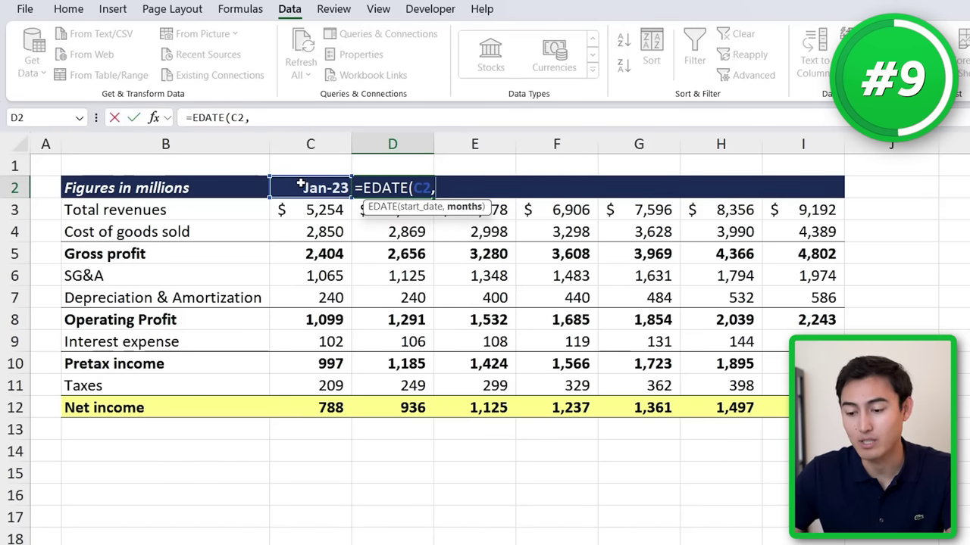
type("1)")
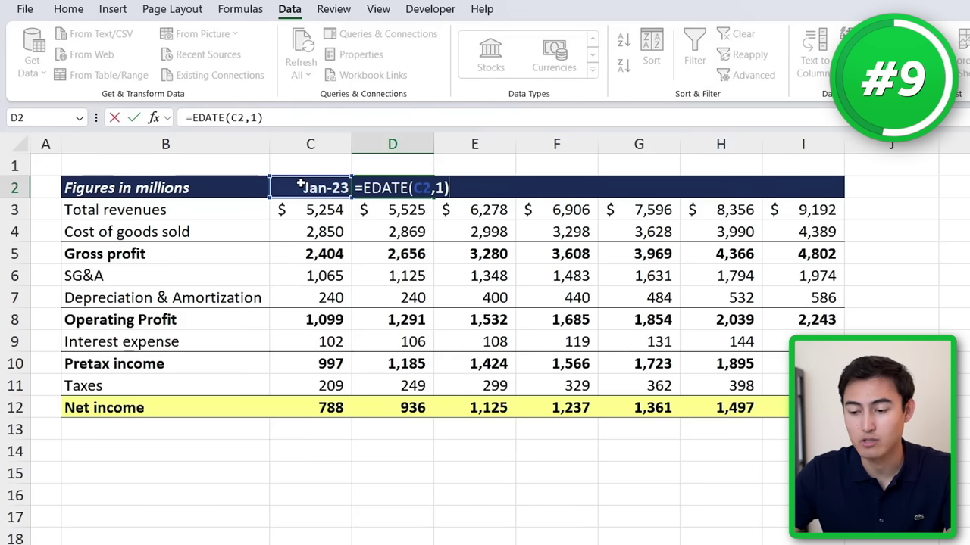
key("Return")
key("Up")
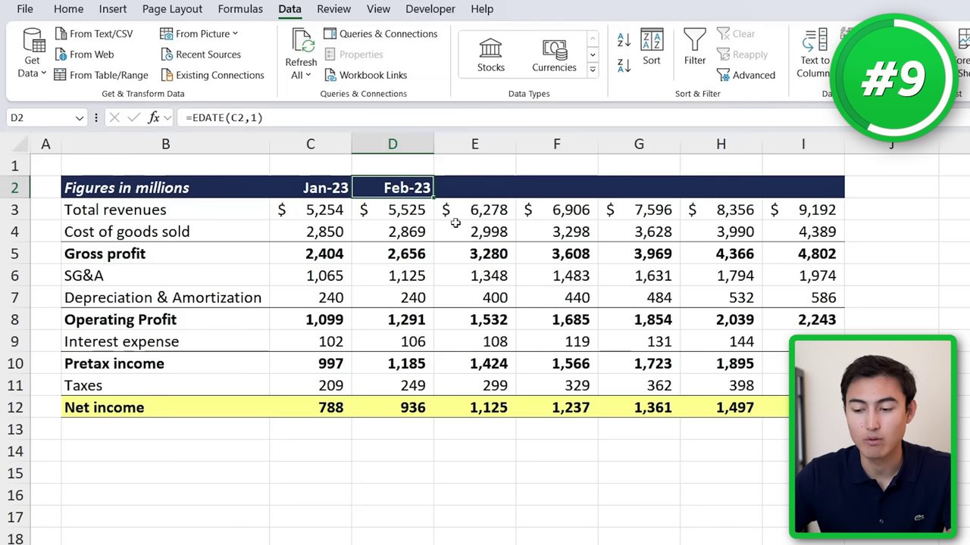
Fill the monthly EDATE formula from D2 across the header row through I2
key("shift+Right")
key("shift+Right")
key("shift+Right")
key("shift+Right")
key("shift+Right")
key("shift+Right")
key("shift+Left")
key("shift+Left")
key("shift+Right")
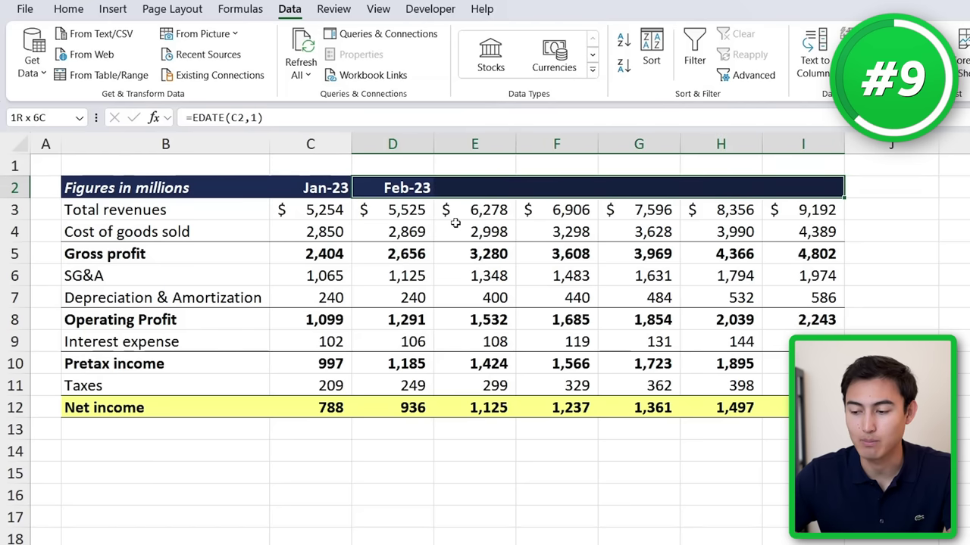
key("ctrl+r")
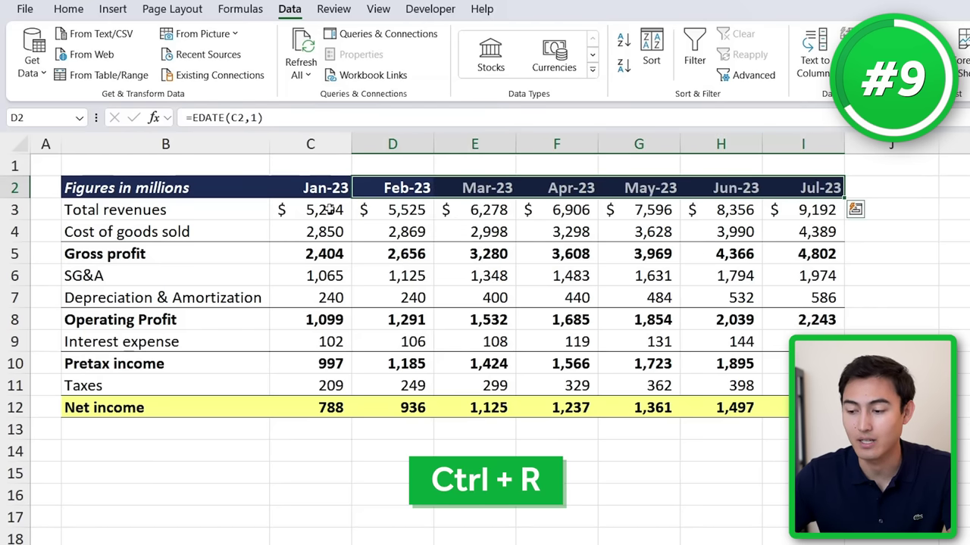
Change the months argument of the D2 formula to 12, giving =EDATE(C2,12)
left_click(280, 189)
key("Right")
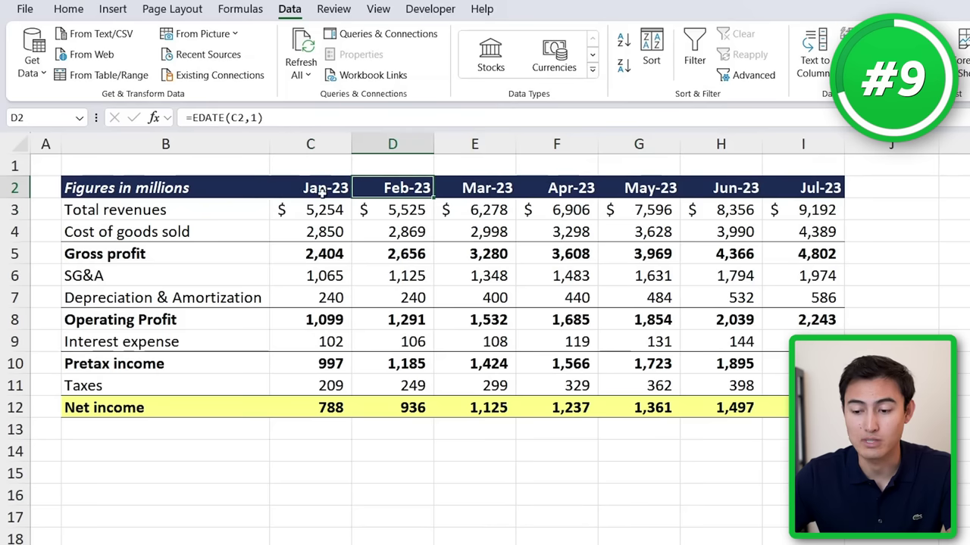
left_click(271, 117)
key("Left")
type("2")
key("Return")
key("Up")
Fill the 12-month EDATE formula from D2 across the header row through I2
key("shift+Right")
key("shift+Right")
key("shift+Right")
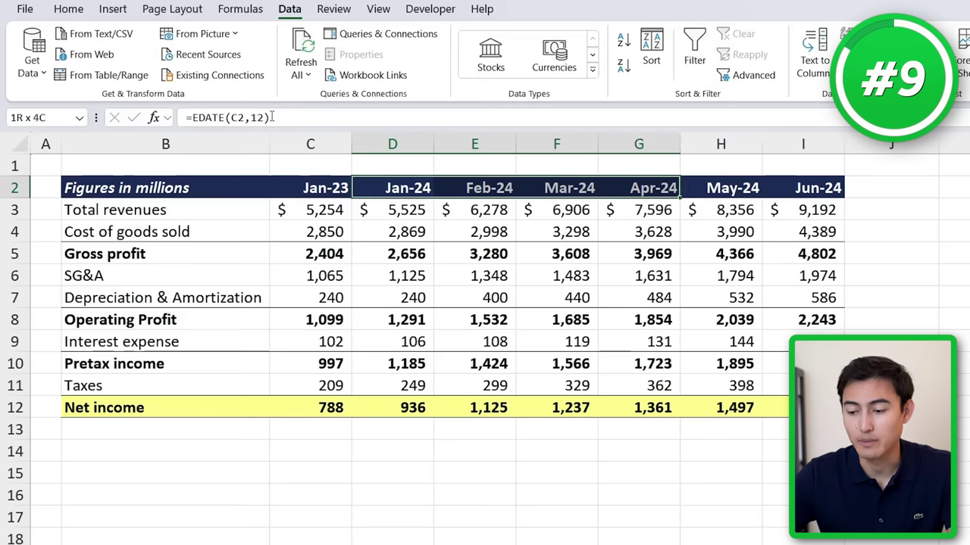
key("shift+Right")
key("shift+Right")
key("ctrl+r")
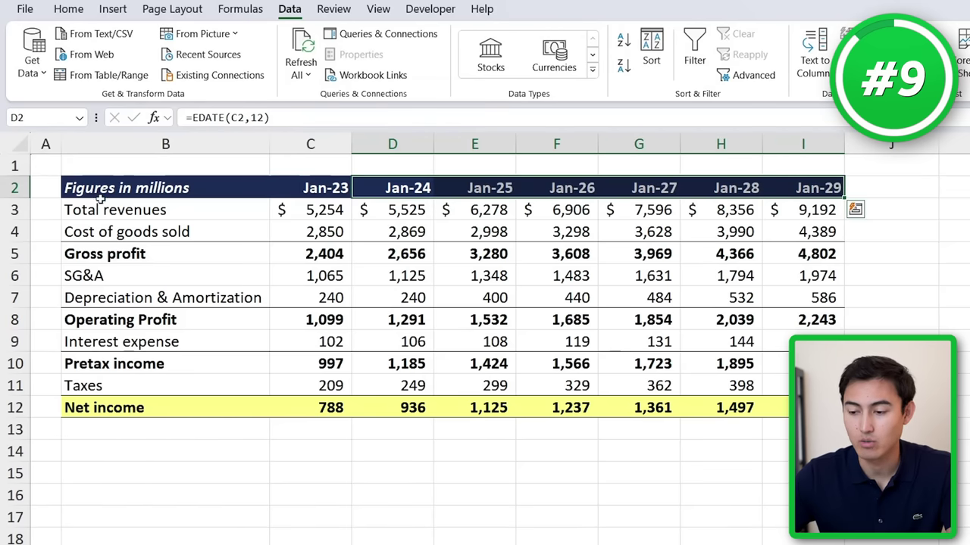
key("shift+BackSpace")
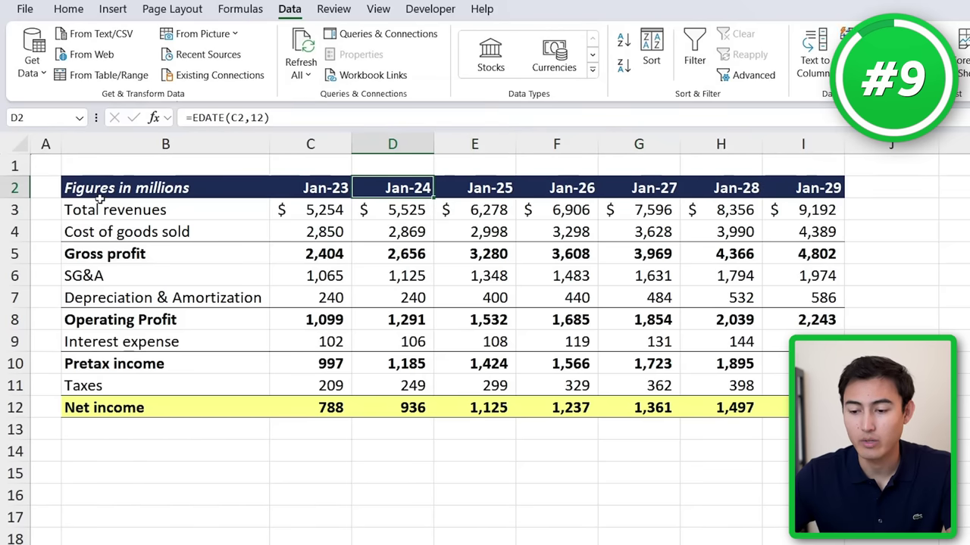
left_click(293, 122)
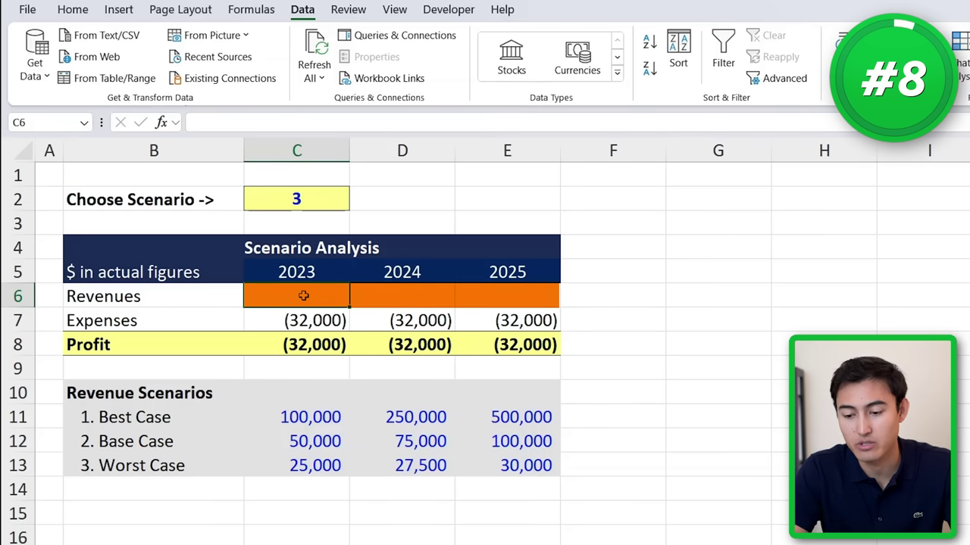
Review the Best, Base and Worst Case figures in the Revenue Scenarios table
left_click(112, 444)
left_click_drag(281, 441, 370, 439)
left_click_drag(97, 397, 509, 460)
left_click(108, 416)
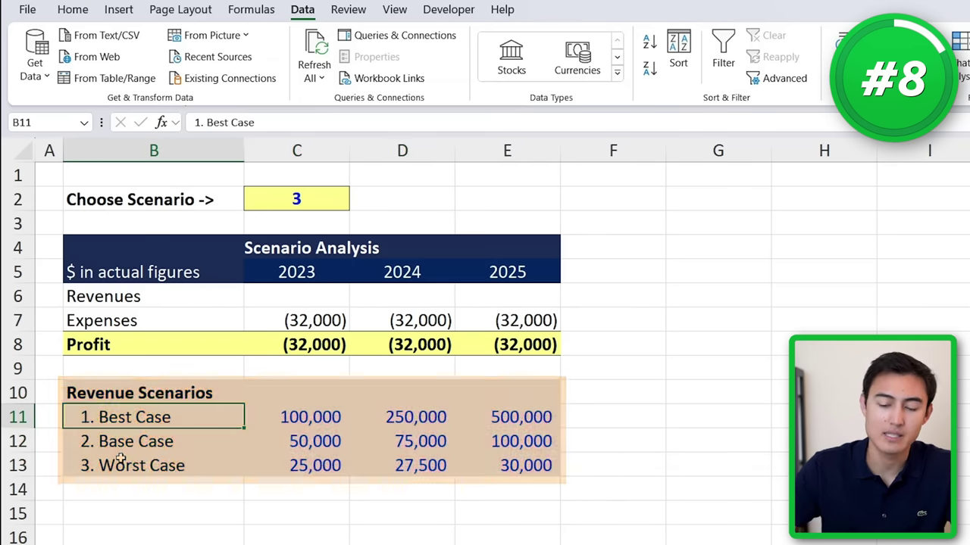
Set the Choose Scenario cell C2 to 1 for the Best Case
left_click(113, 450)
key("Down")
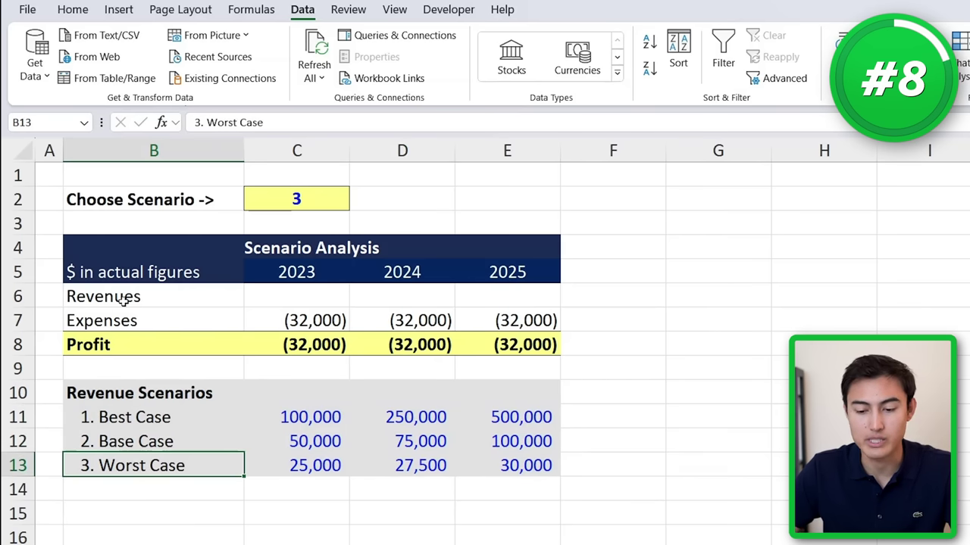
left_click(329, 195)
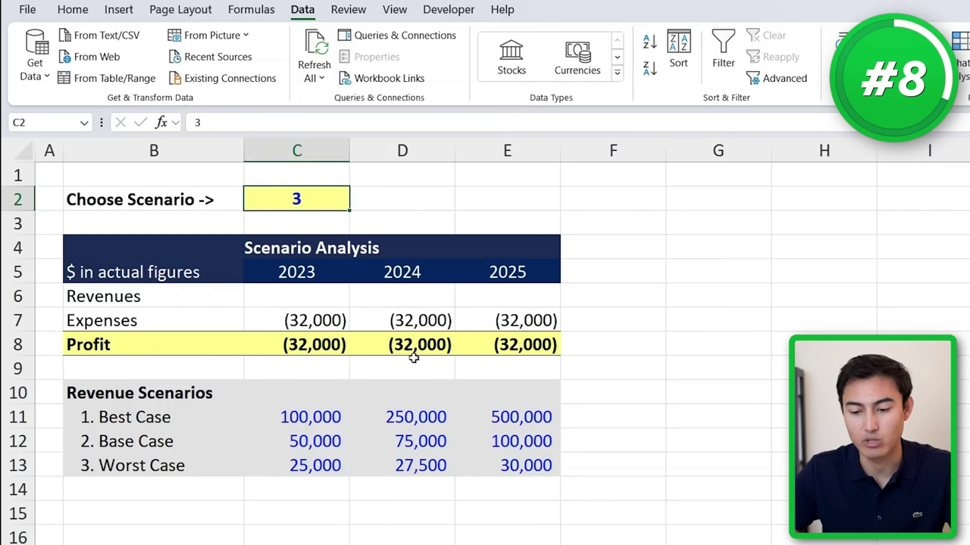
type("1")
key("Return")
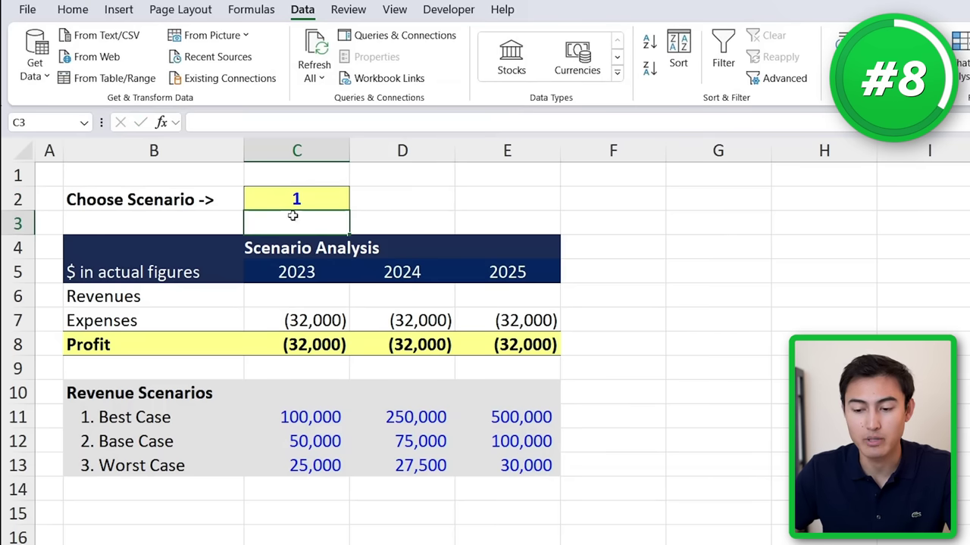
Start a CHOOSE formula in the 2023 Revenues cell C6 with the absolute reference $C$2 as its index number
left_click(311, 300)
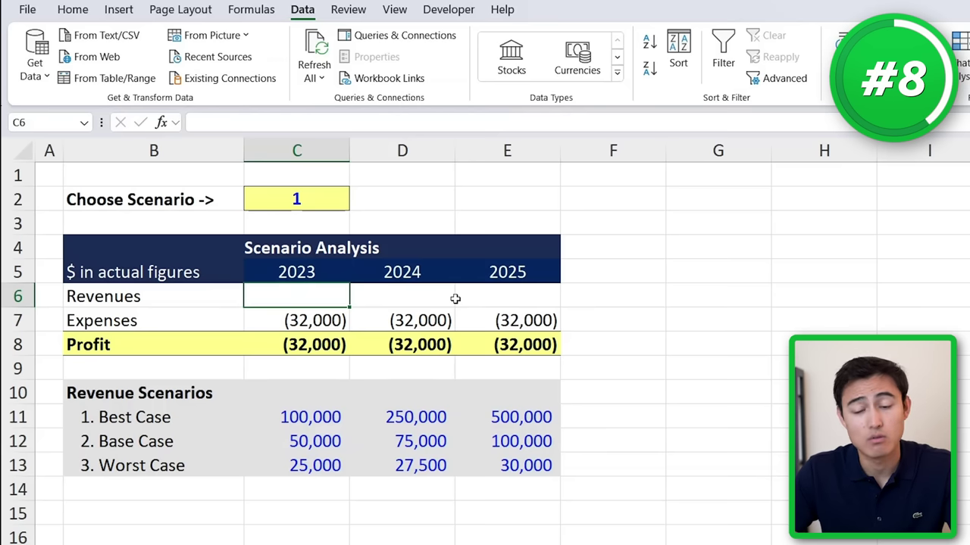
type("=")
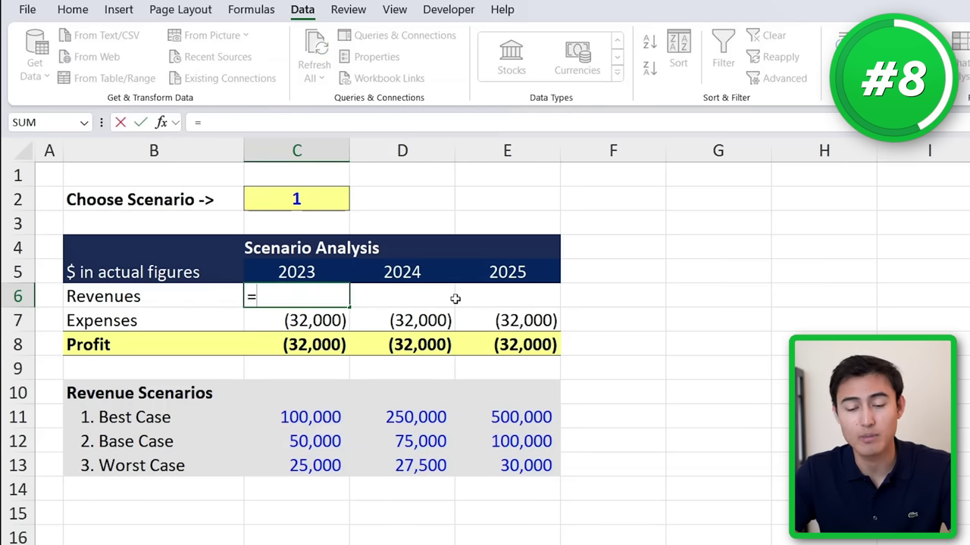
type("cho")
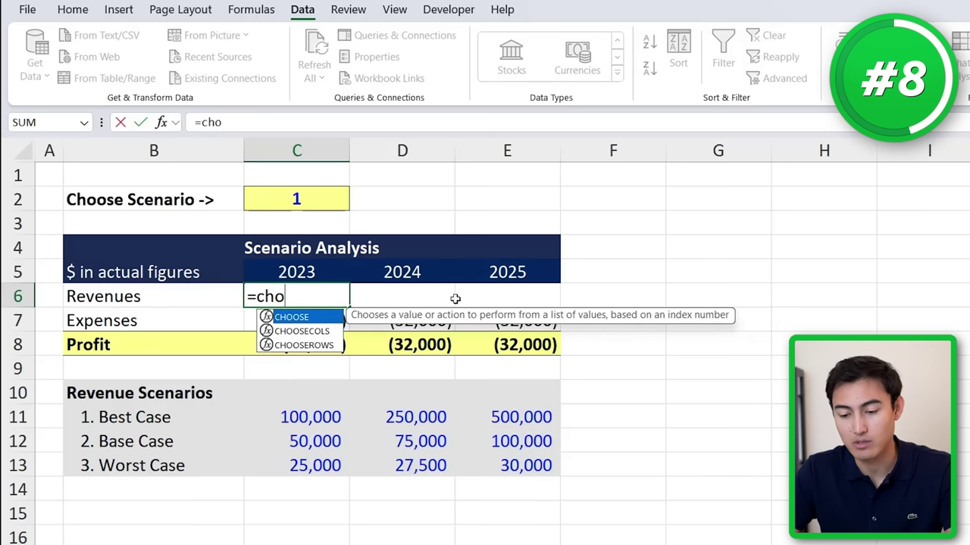
key("Tab")
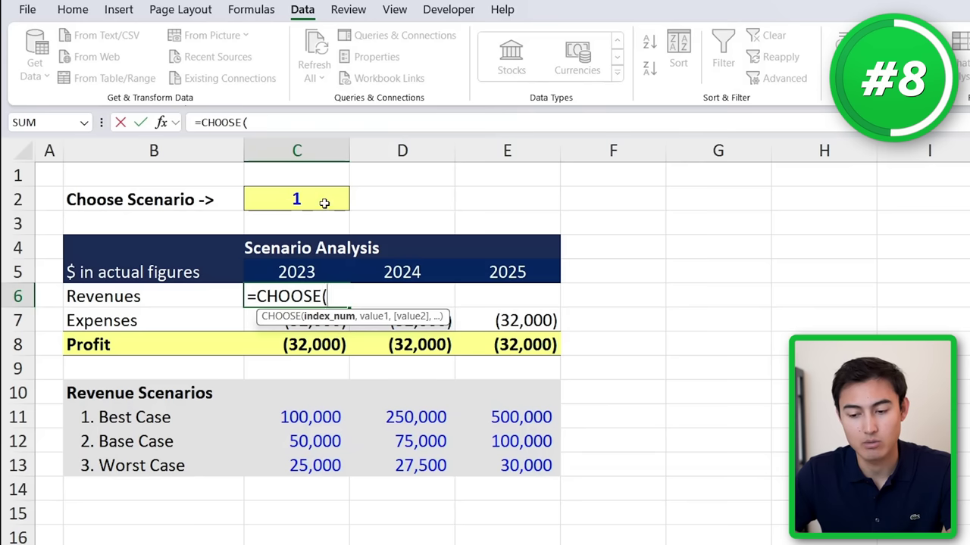
left_click(326, 200)
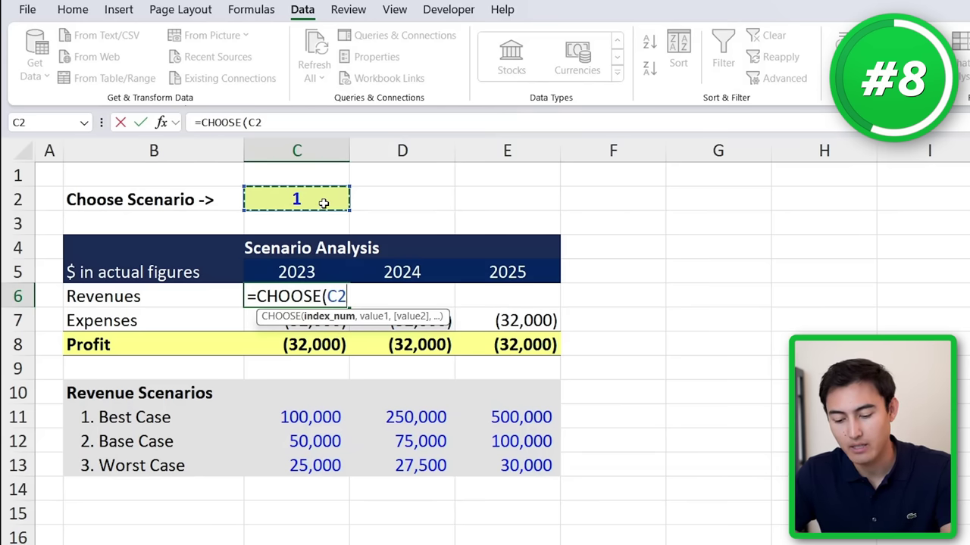
key("F4")
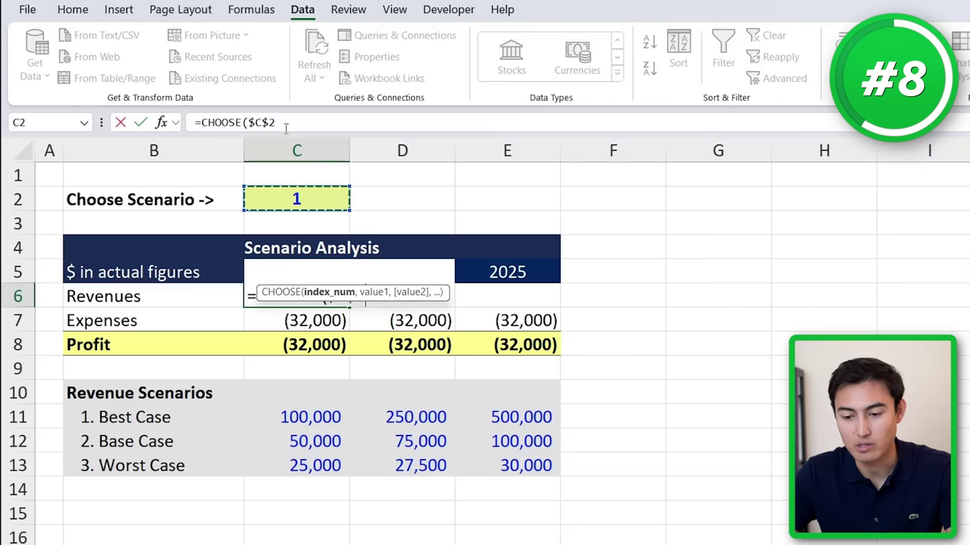
type(",")
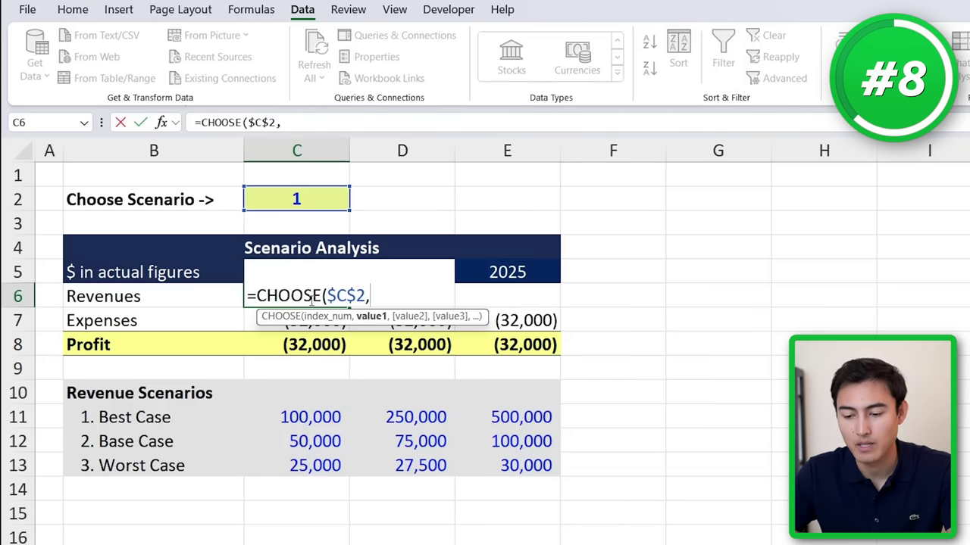
Complete the C6 formula with the three 2023 scenario revenues as values, giving =CHOOSE($C$2,C11,C12,C13)
left_click(291, 419)
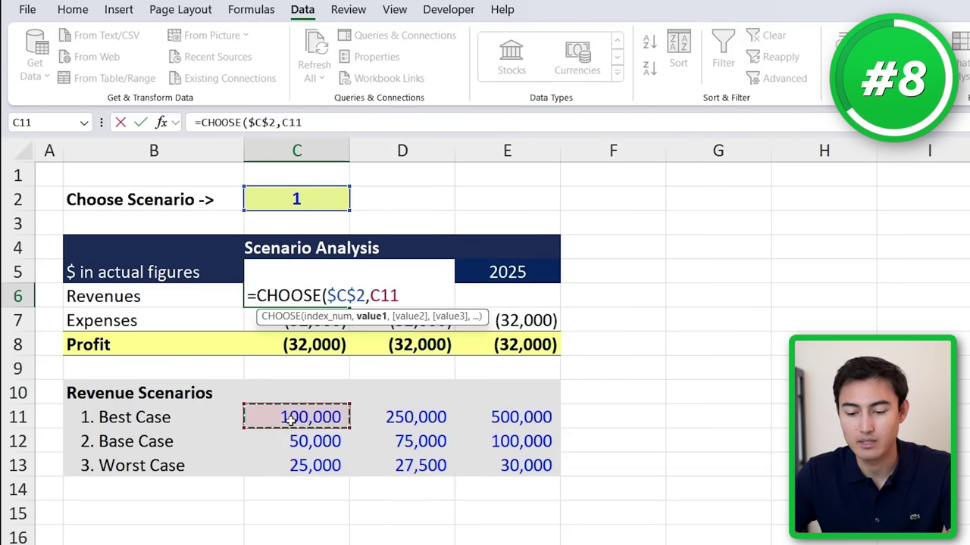
type(",")
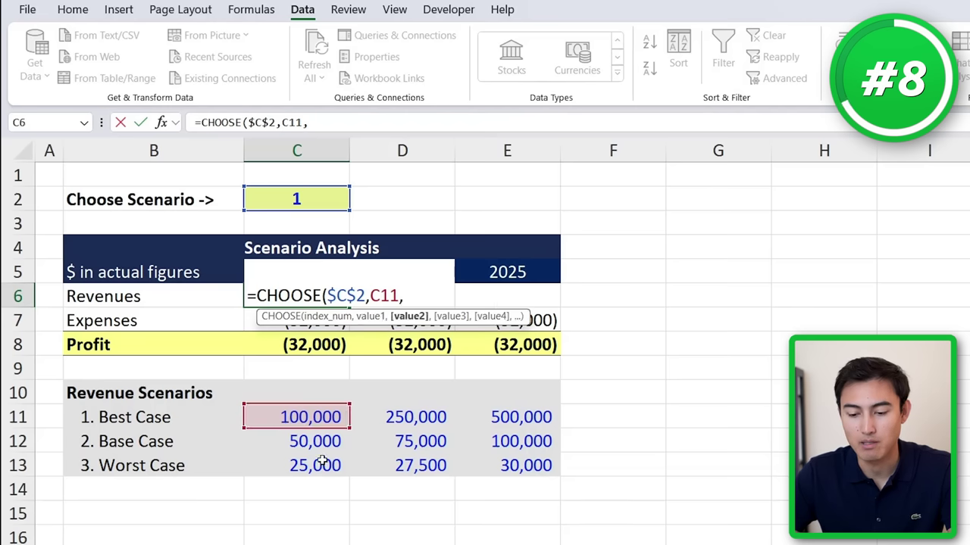
left_click(309, 445)
type(",")
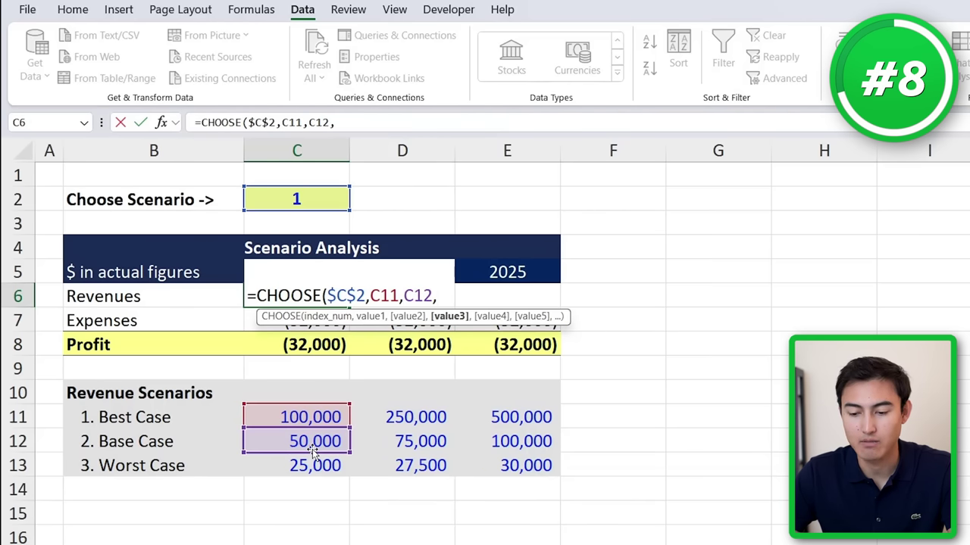
left_click(295, 465)
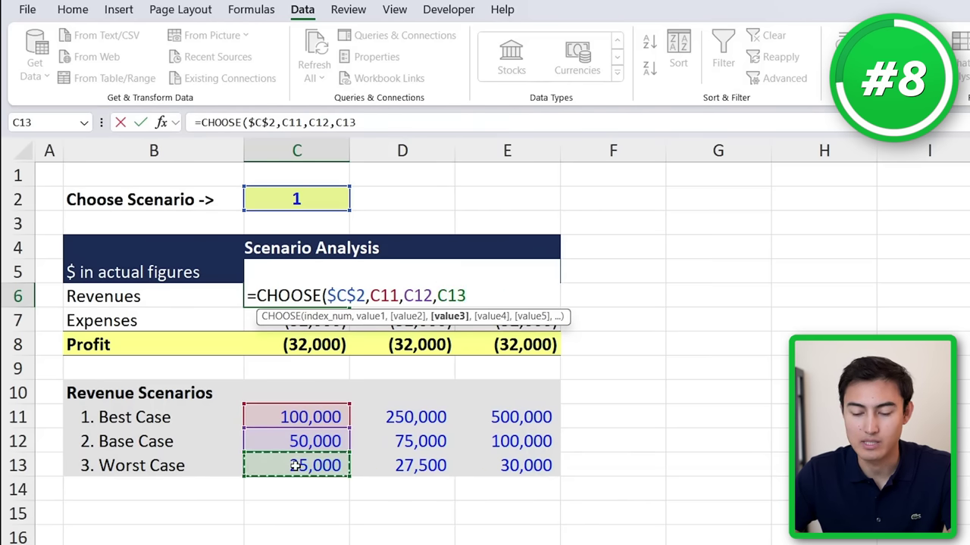
type(")")
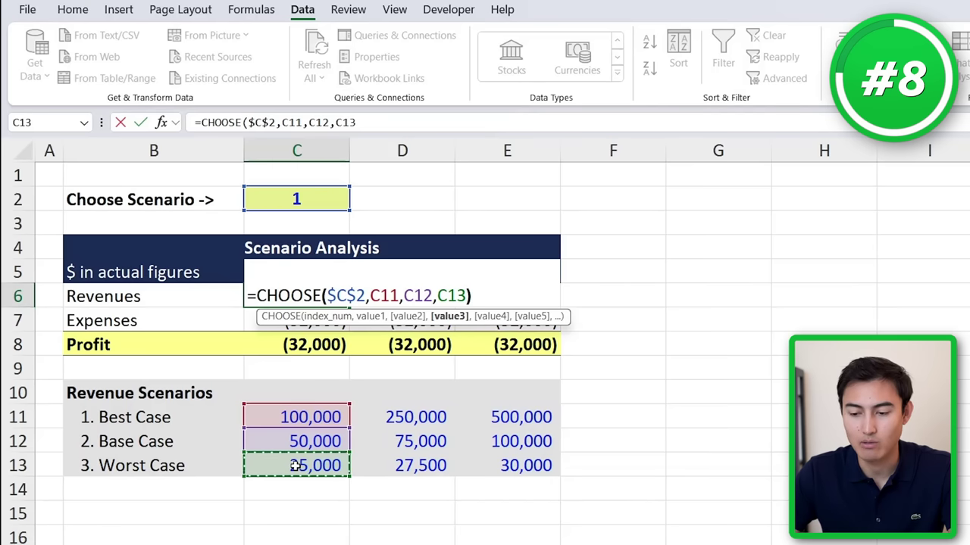
key("Return")
Fill the CHOOSE formula from C6 across the Revenues row through E6
key("Up")
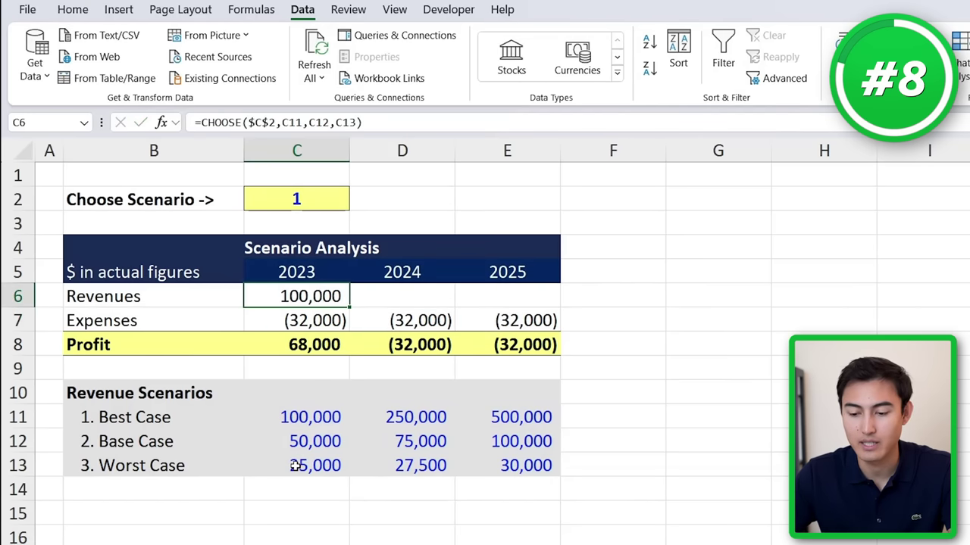
key("shift+Right")
key("shift+Right")
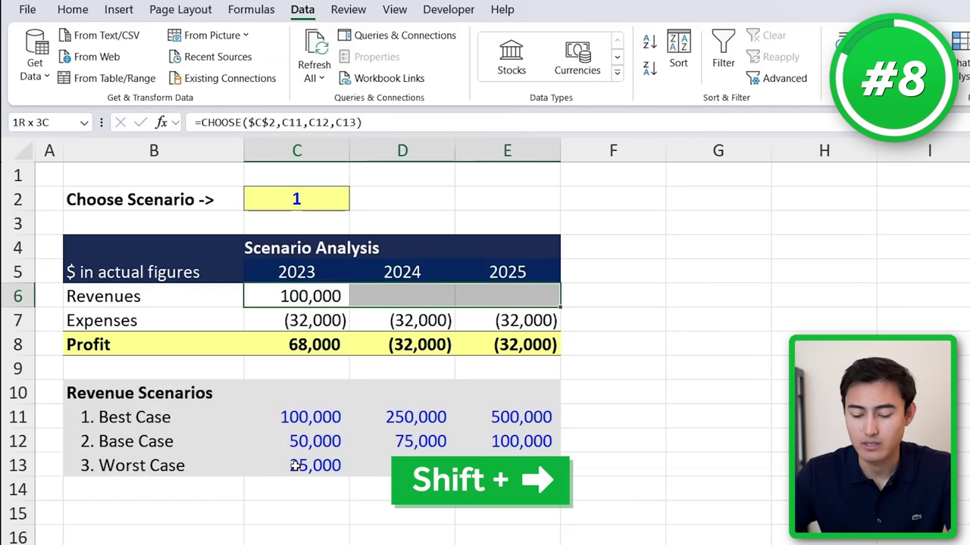
key("ctrl+r")
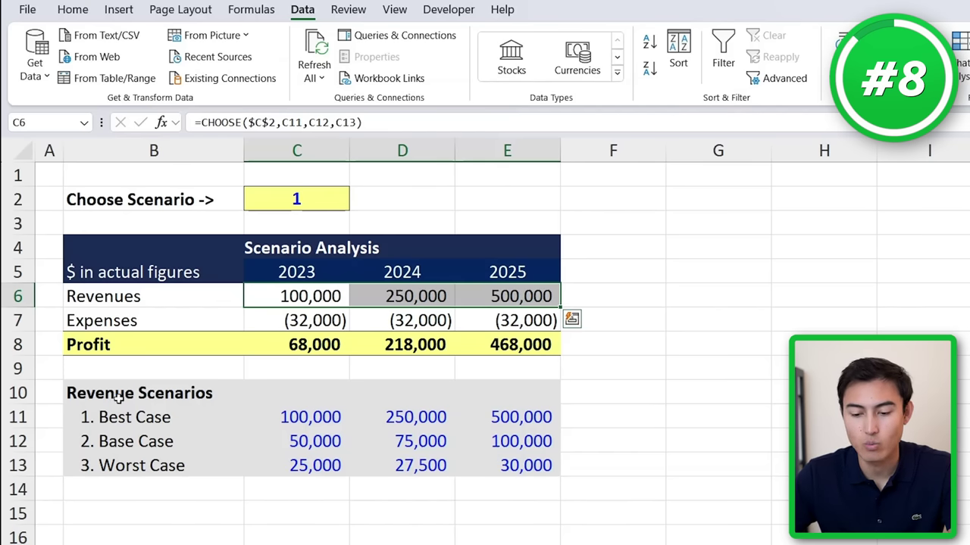
Test the scenario selector in C2 with the value 2, finishing on 3
left_click(277, 195)
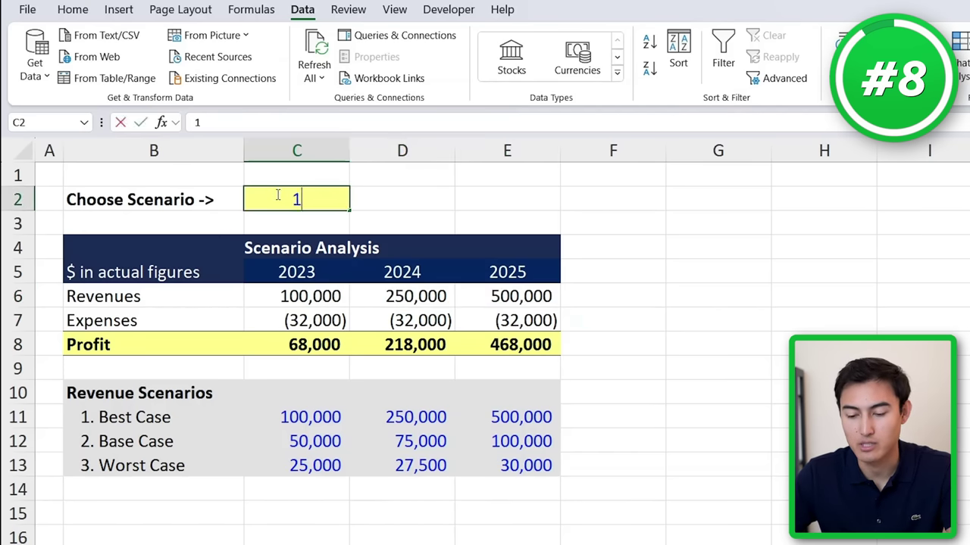
type("2")
key("Return")
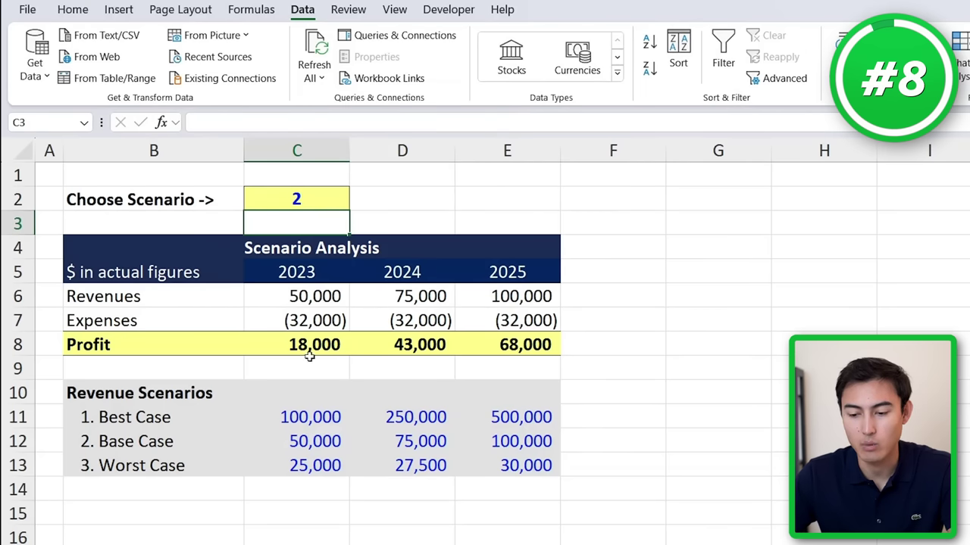
key("Up")
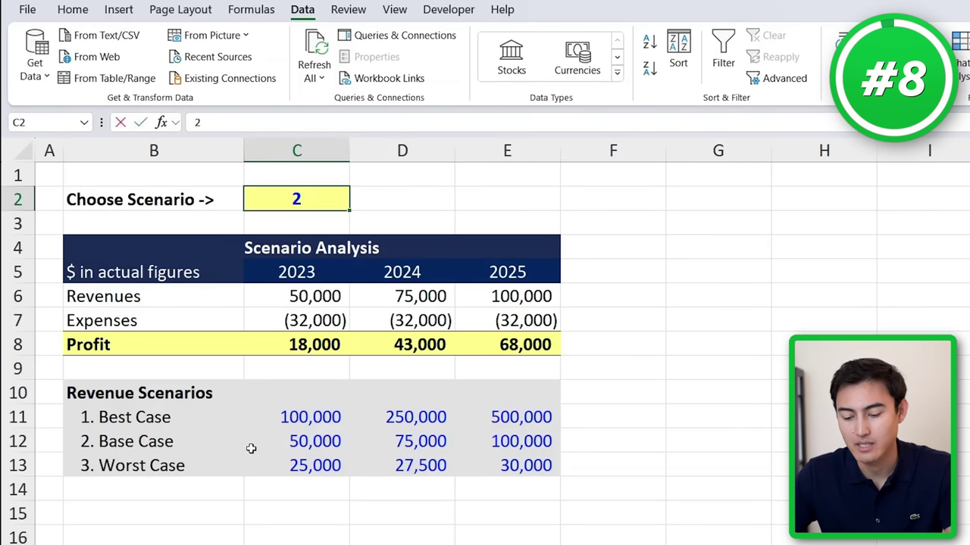
type("3")
key("Return")
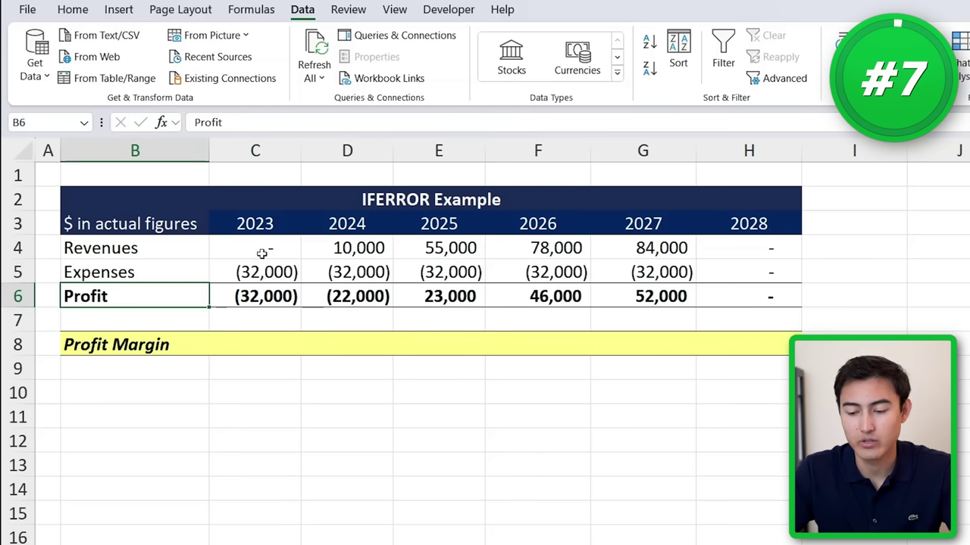
Enter the 2023 Profit Margin formula =C6/C4 in C8 of the IFERROR Example sheet
left_click(188, 350)
left_click(218, 337)
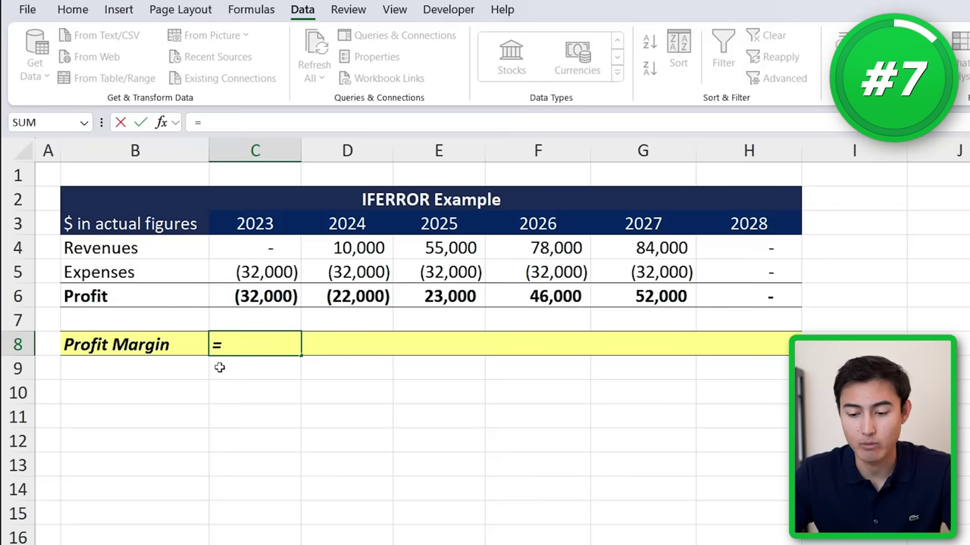
key("Up")
key("Up")
type("/")
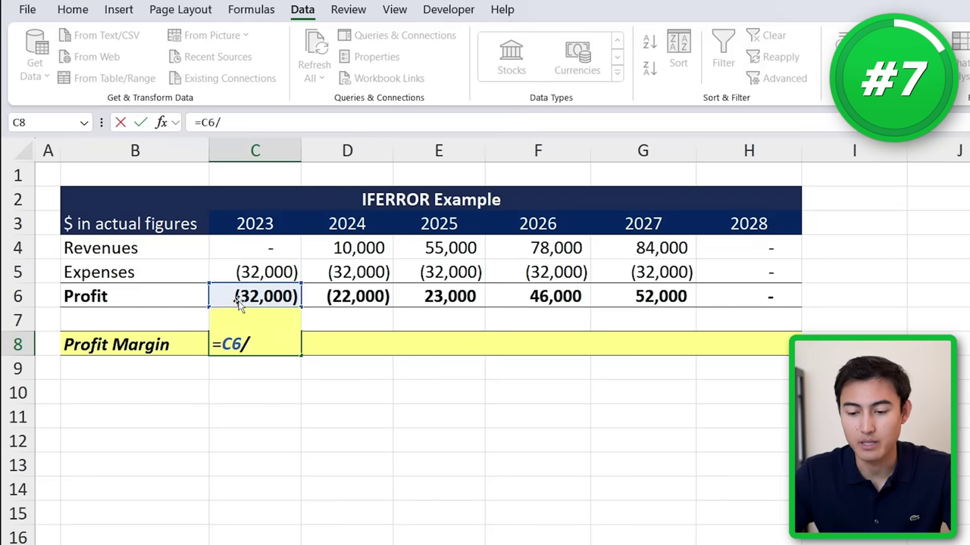
left_click(270, 253)
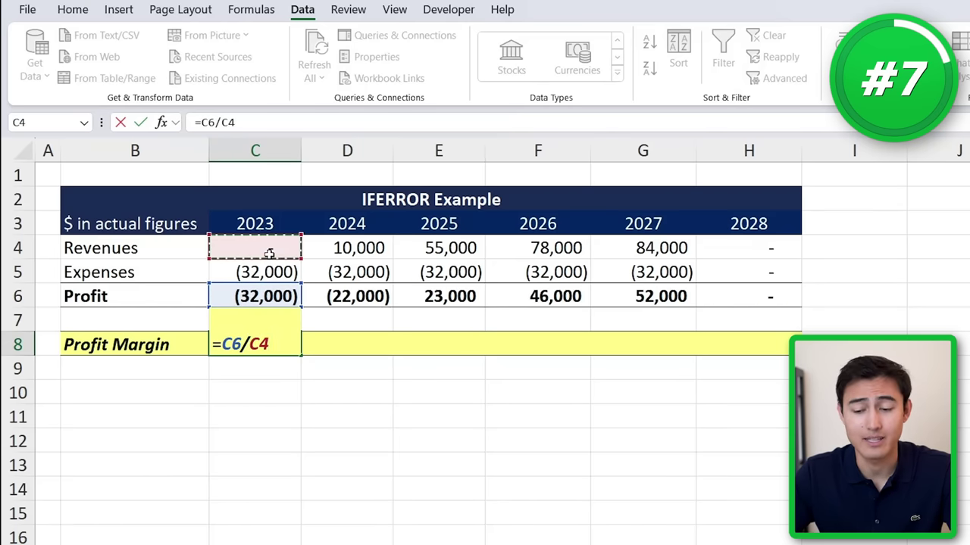
key("Return")
Fill the profit margin formula from C8 across the row through H8
key("Up")
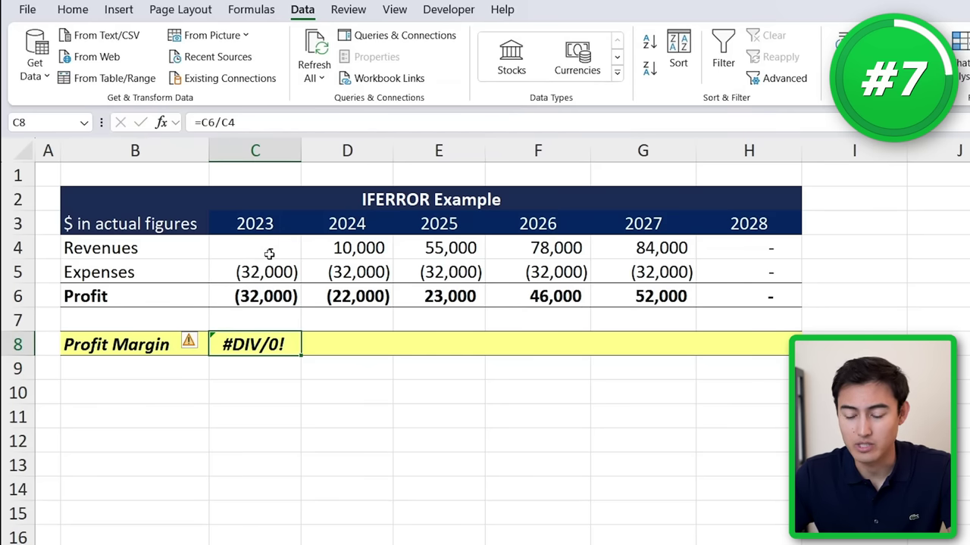
key("shift+Right")
key("shift+Right")
key("shift+Right")
key("shift+Right")
key("shift+Right")
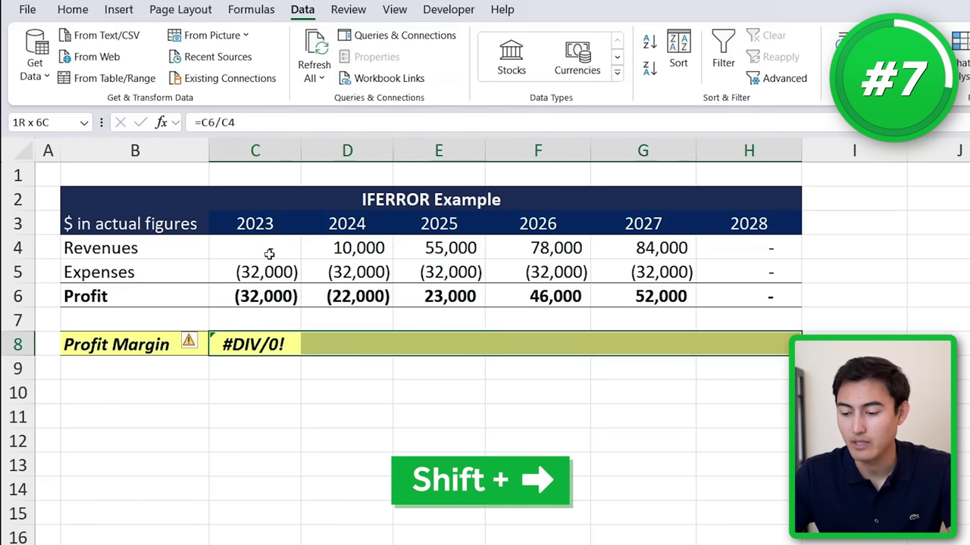
key("ctrl+r")
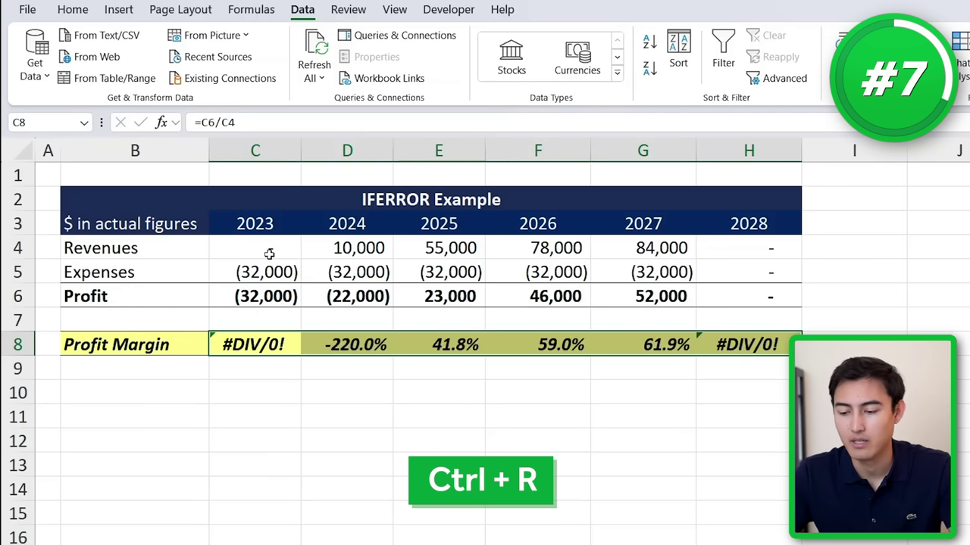
Wrap the 2023 profit margin formula in C8 with IFERROR so errors return blank: =IFERROR(C6/C4,"")
key("Left")
key("Right")
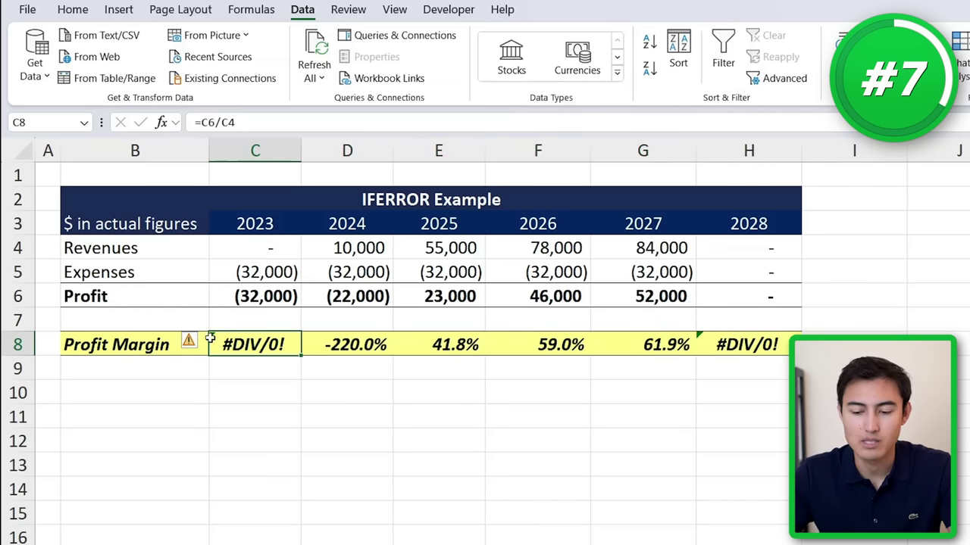
double_click(251, 344)
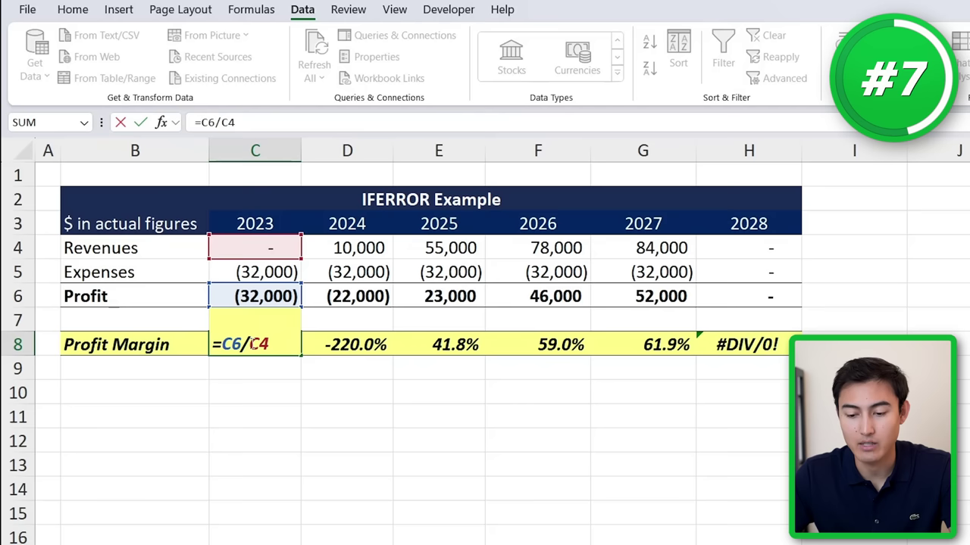
type("ife")
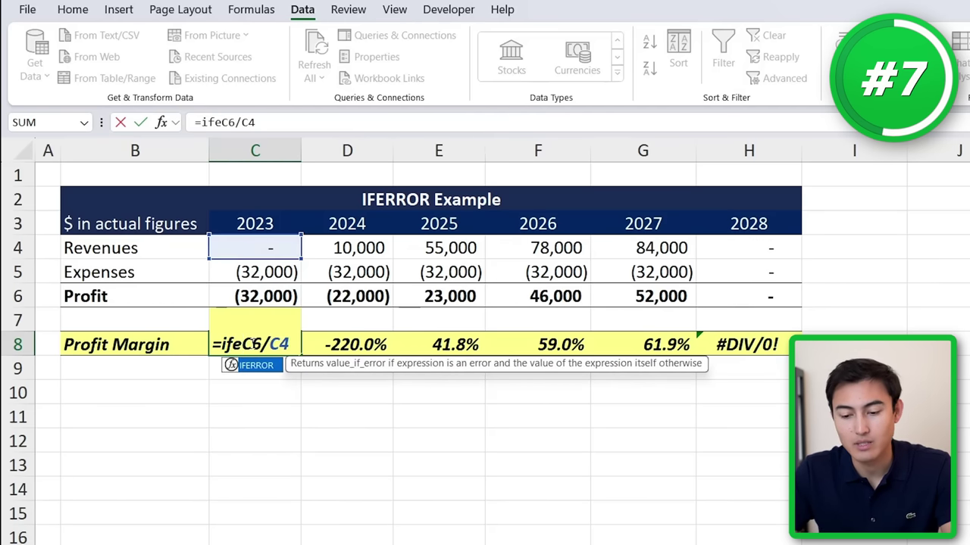
key("Tab")
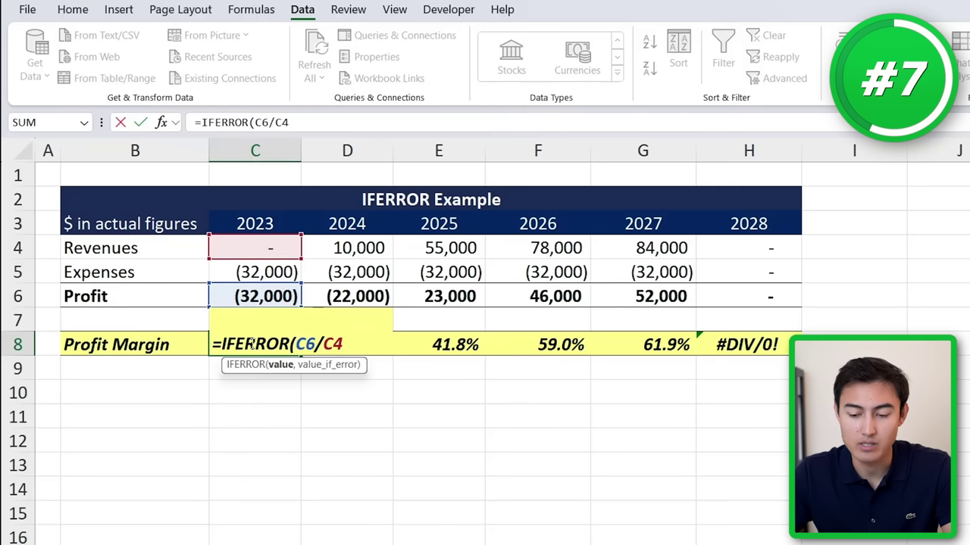
key("End")
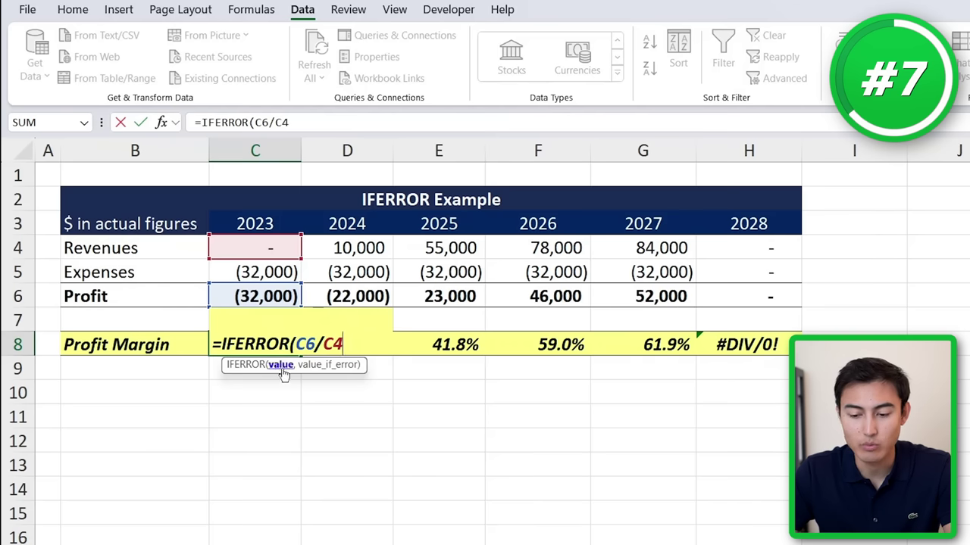
type(",")
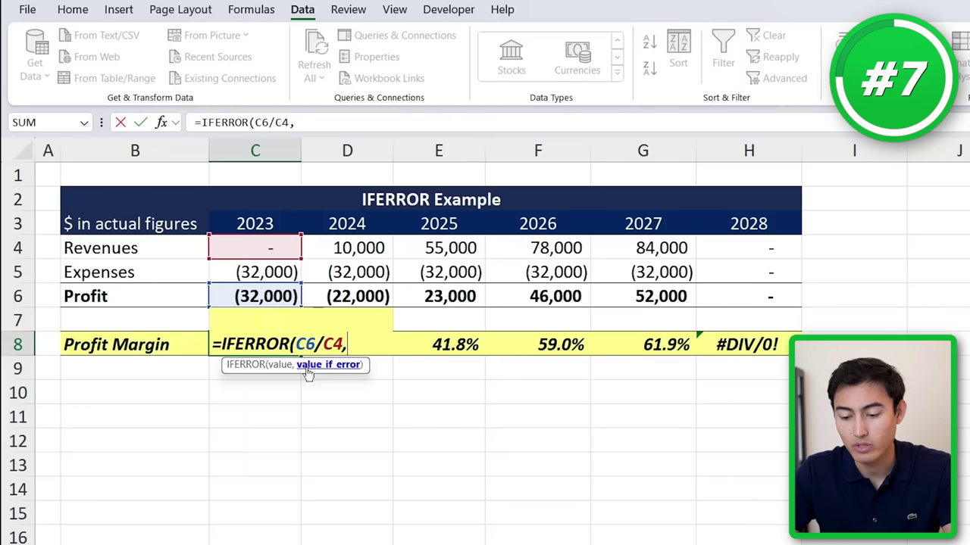
type("\"\"")
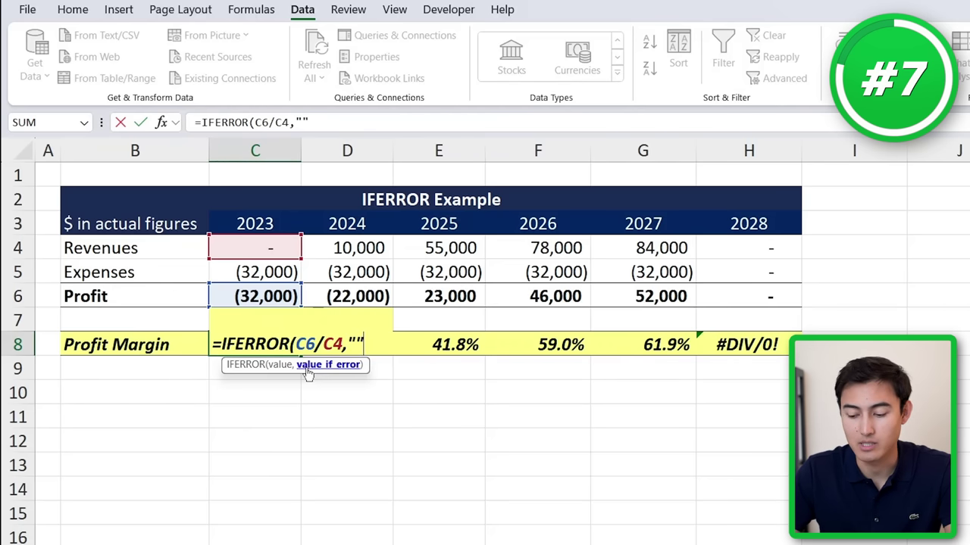
type(")")
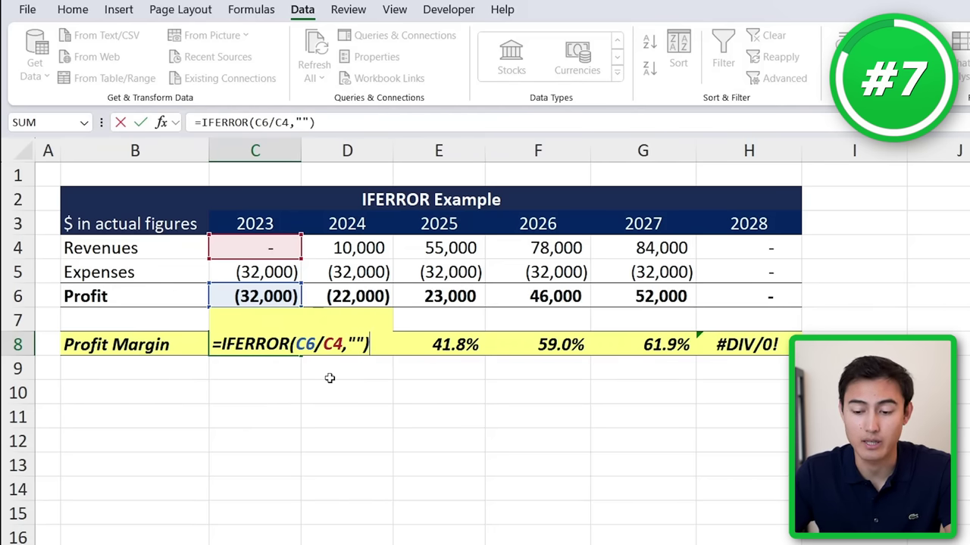
key("Return")
Fill the IFERROR formula from C8 across the Profit Margin row through H8
key("Up")
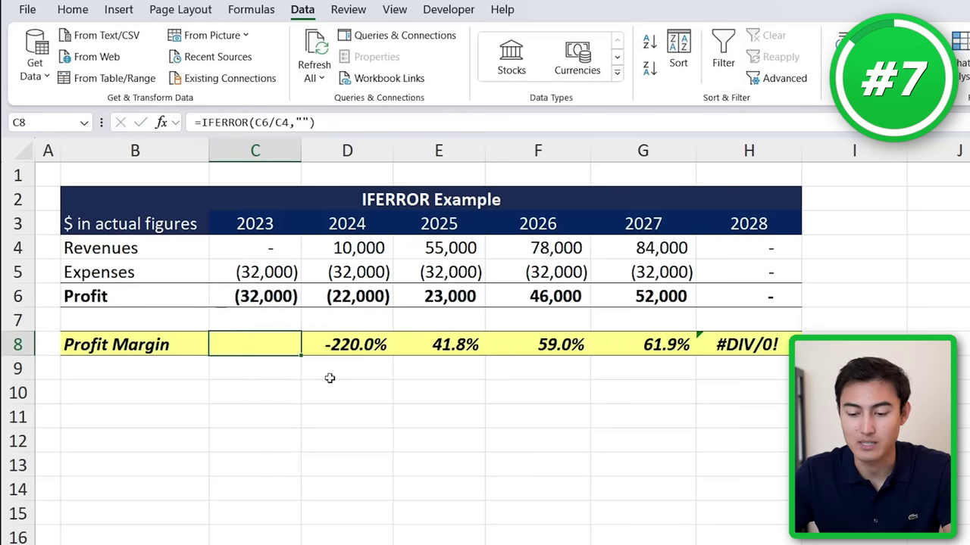
key("shift+Right")
key("shift+Right")
key("shift+Right")
key("shift+Right")
key("shift+Right")
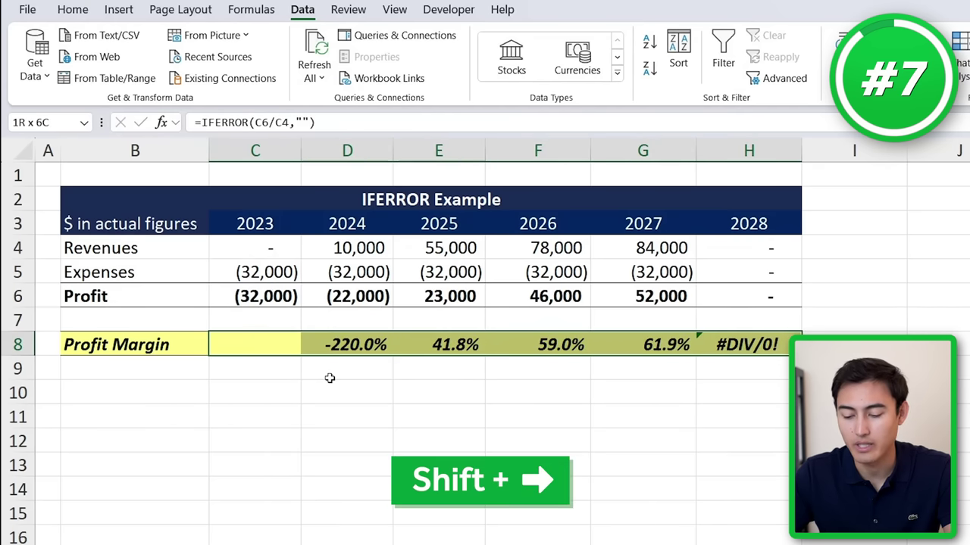
key("ctrl+r")
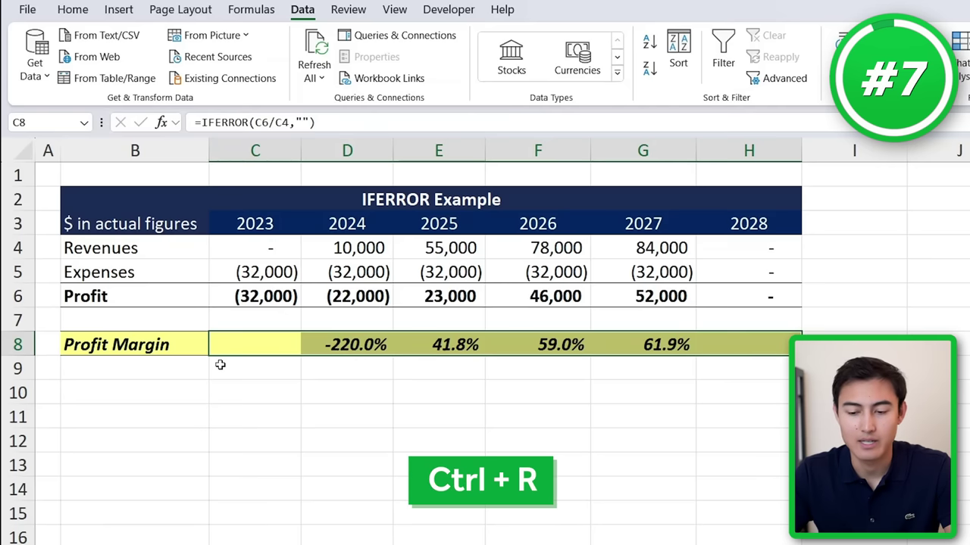
left_click(132, 349)
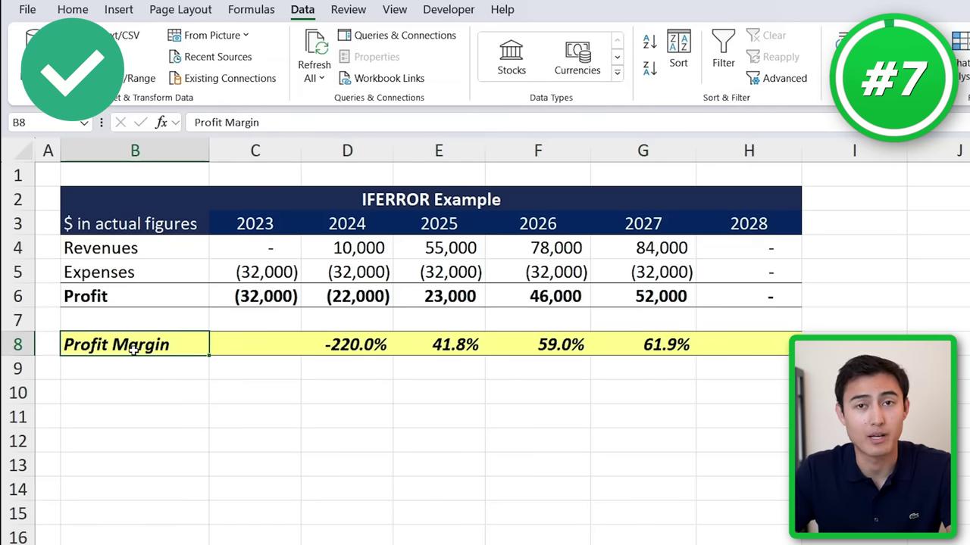
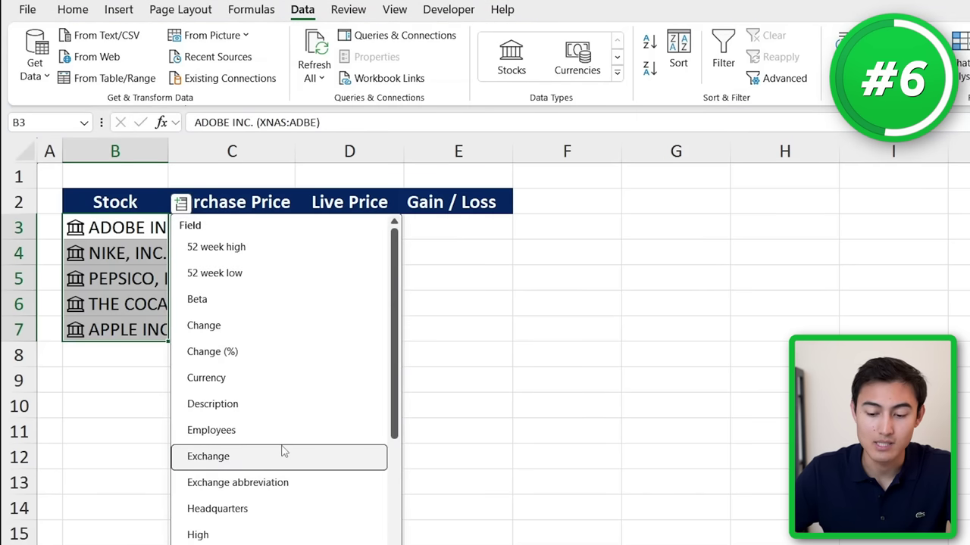
Extract the Price field of the stocks in B3:B7 into the Live Price column and check the formula in D3
scroll(281, 451, "down", 4)
left_click(265, 510)
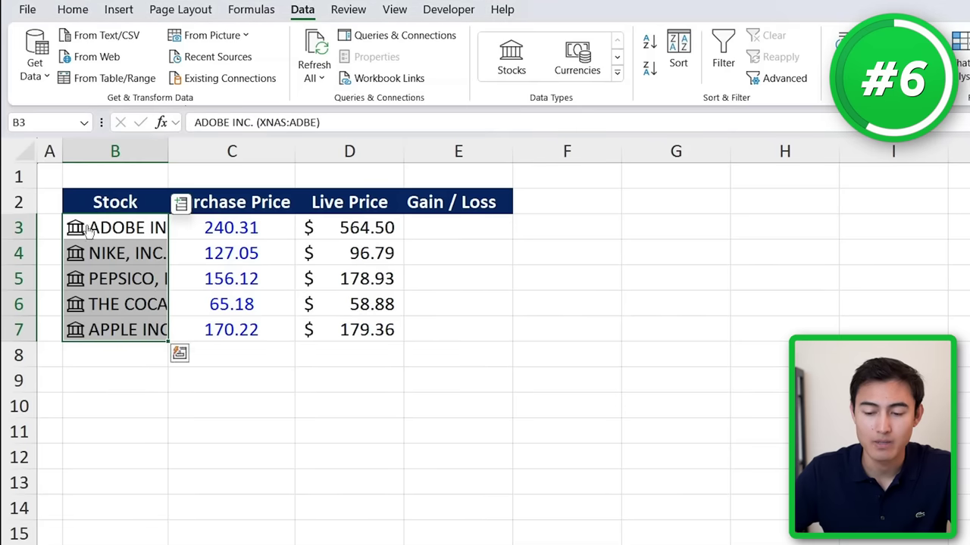
left_click(364, 234)
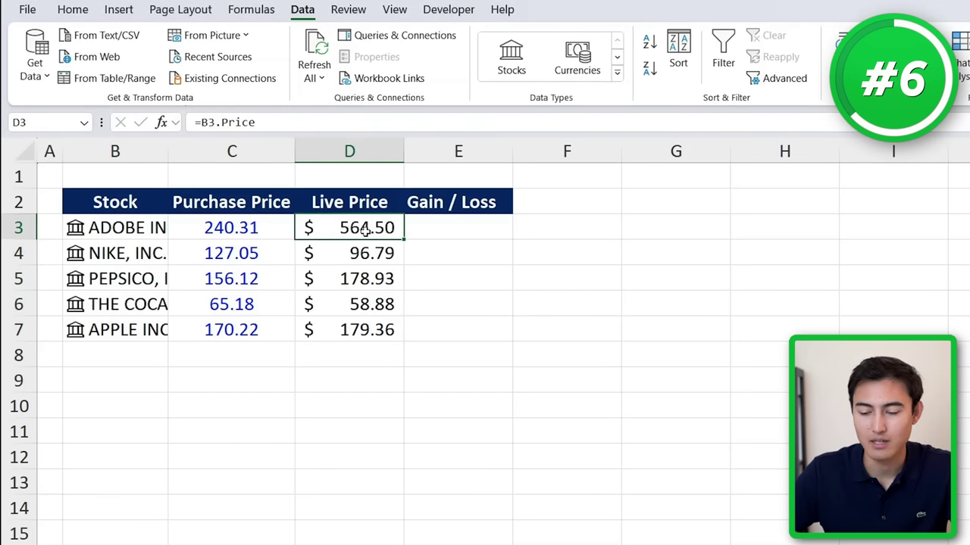
Enter the Gain / Loss formula =D3-C3 in E3, subtracting the purchase price from the live price
key("Right")
type("=")
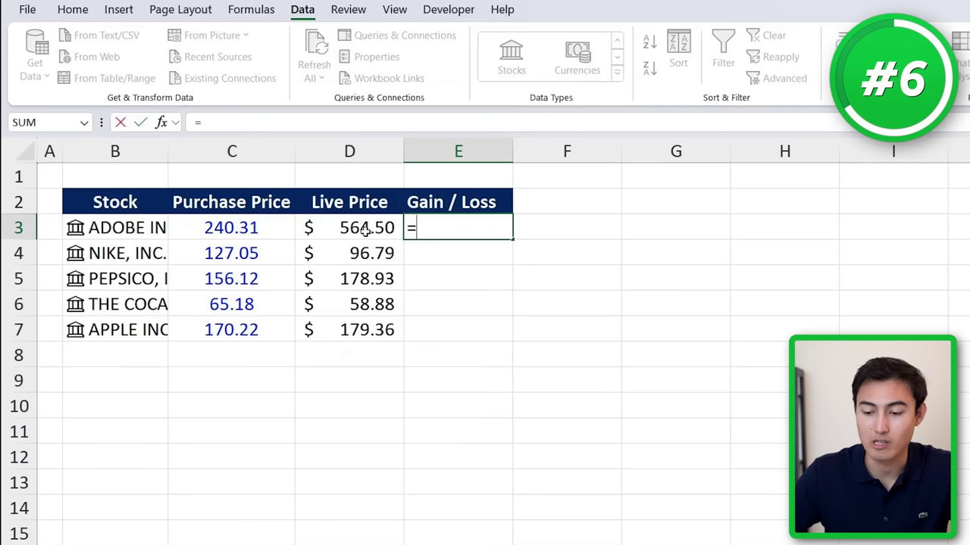
left_click(365, 232)
type("-")
left_click(241, 229)
key("Return")
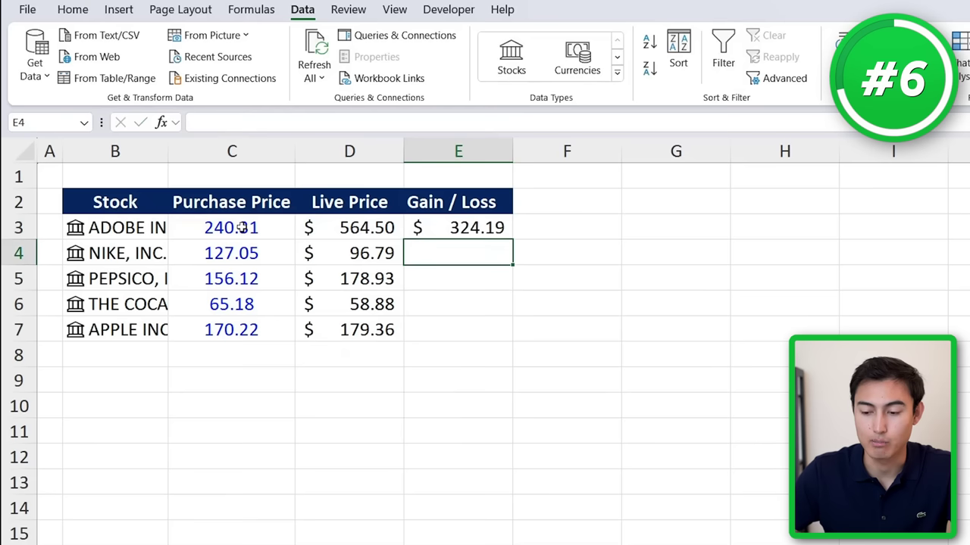
Fill the Gain / Loss formula from E3 down through E7
key("Up")
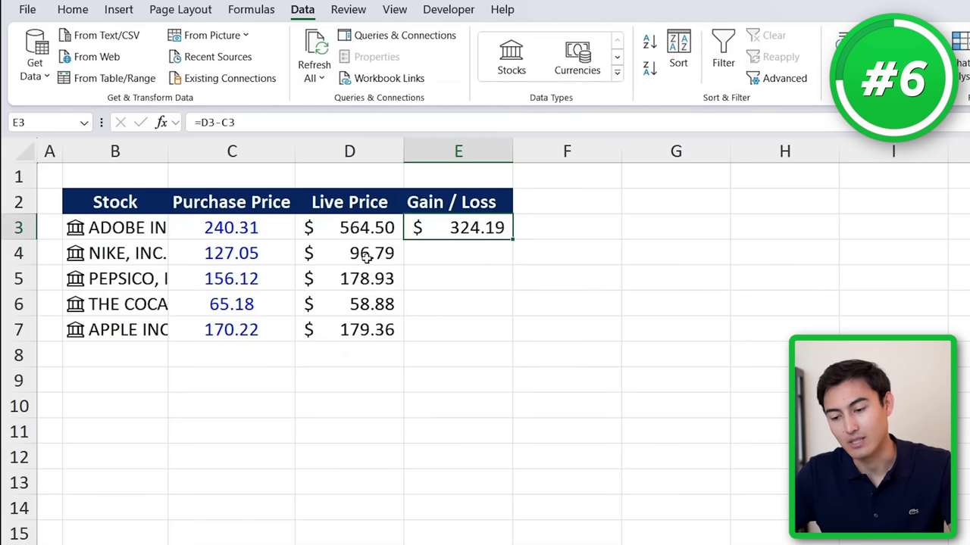
key("shift+Down")
key("shift+Down")
key("shift+Down")
key("shift+Down")
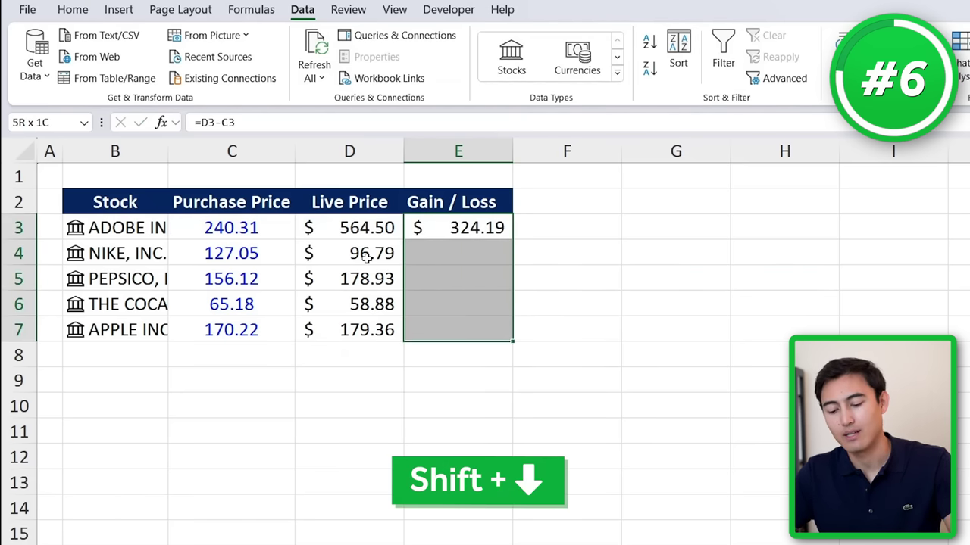
key("ctrl+d")
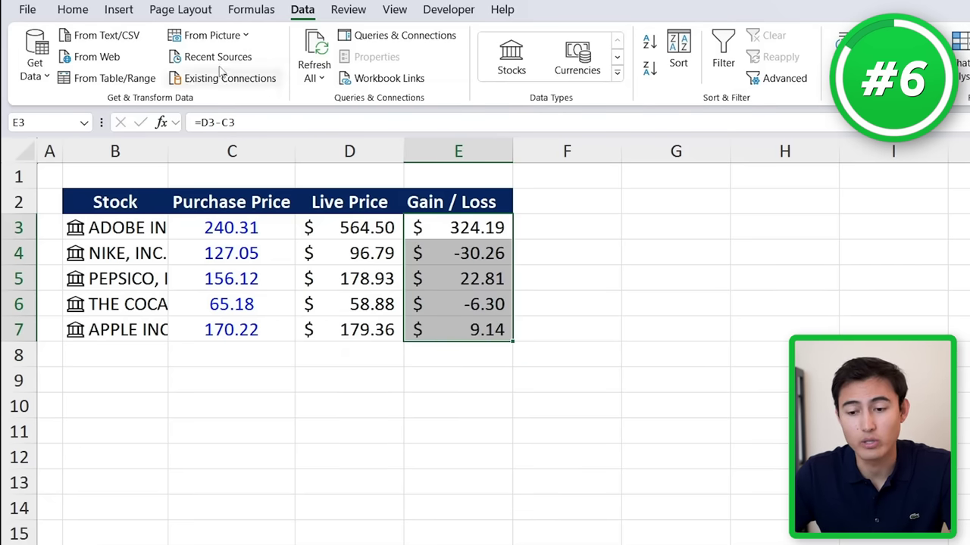
Apply a green-yellow-red color scale as conditional formatting to the Gain / Loss values in E3:E7
left_click(94, 15)
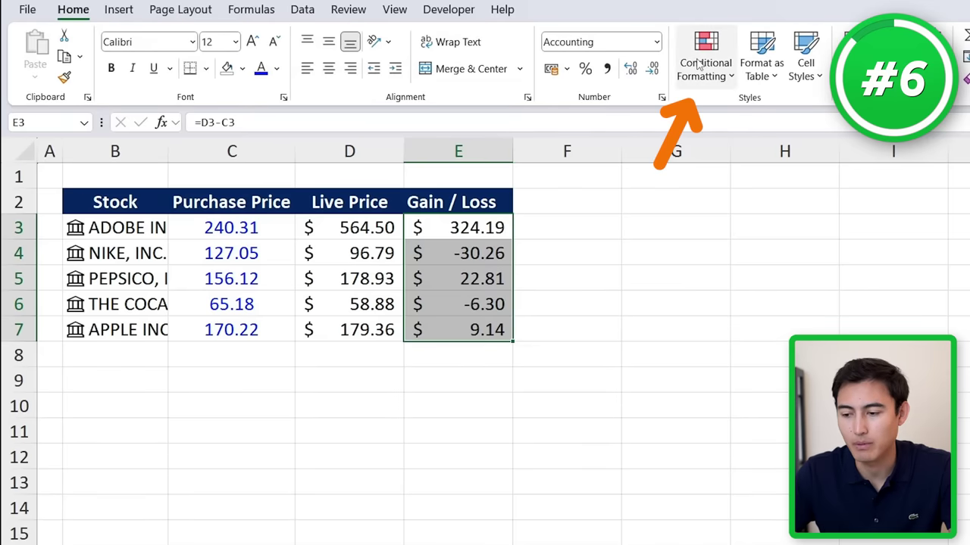
left_click(698, 65)
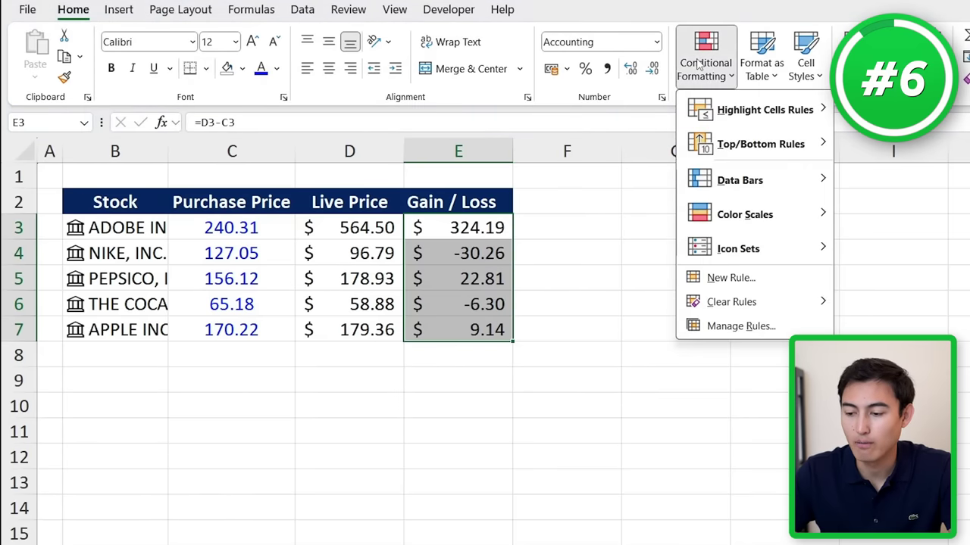
mouse_move(773, 215)
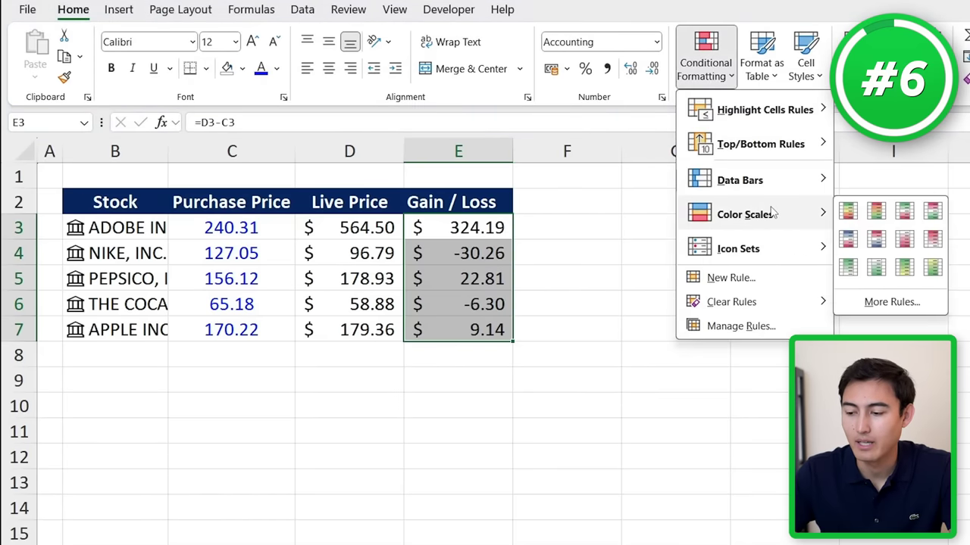
left_click(848, 211)
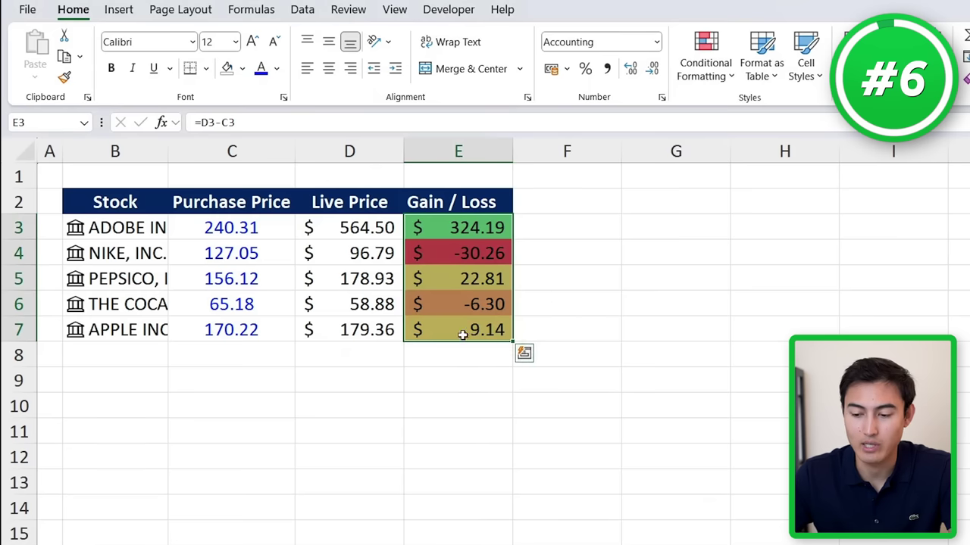
left_click(458, 228)
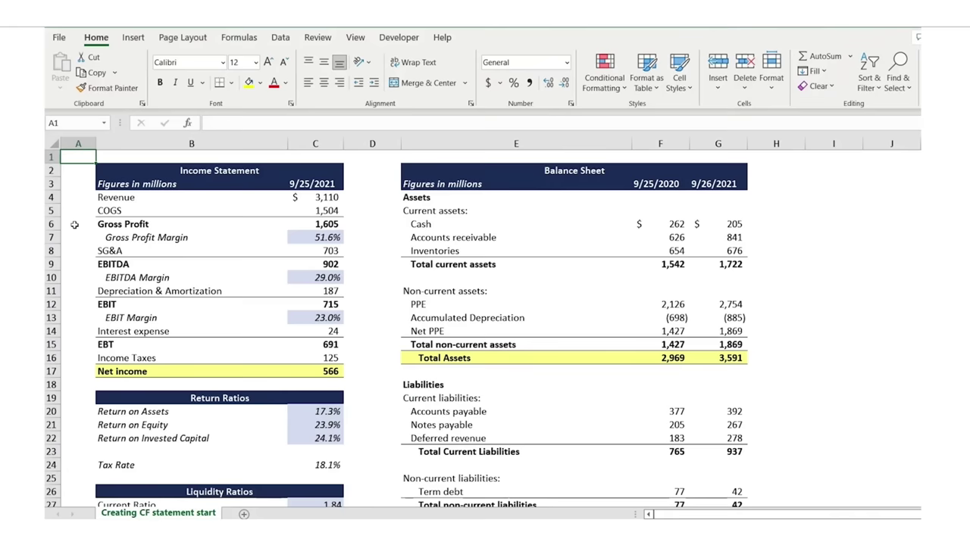
Look through the income statement, balance sheet and ratio sections down the Creating CF statement start sheet
key("Down")
key("Down")
key("Down")
key("Down")
key("Down")
key("Down")
key("Down")
key("Down")
key("Down")
key("Down")
key("Down")
key("Down")
key("Down")
key("Down")
key("Down")
key("Down")
key("Down")
key("Down")
key("Down")
key("Down")
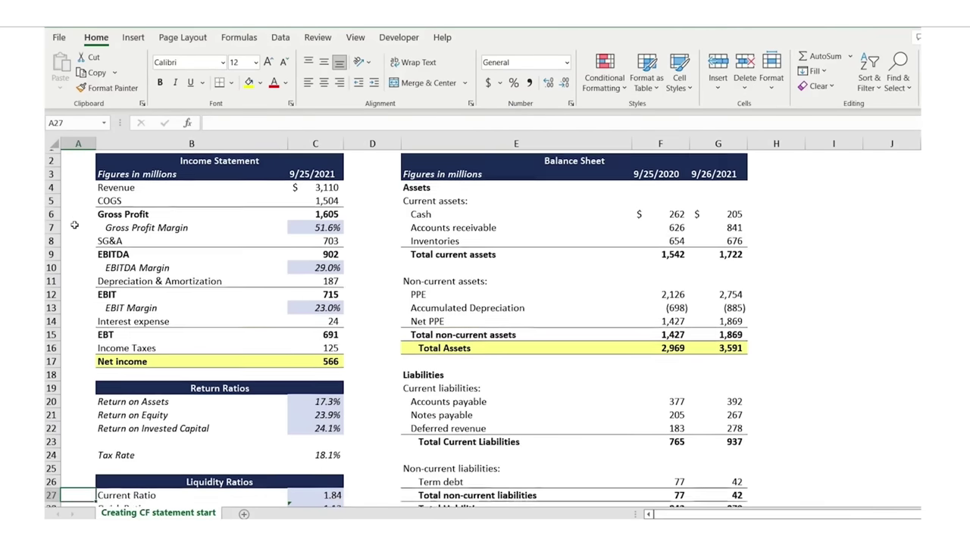
key("Down")
key("Down")
key("Down")
key("Down")
key("Down")
key("Down")
key("Down")
key("Down")
key("Down")
key("Down")
key("Down")
key("Down")
key("Down")
key("Down")
key("Down")
key("Down")
key("Down")
key("Down")
key("Right")
key("Right")
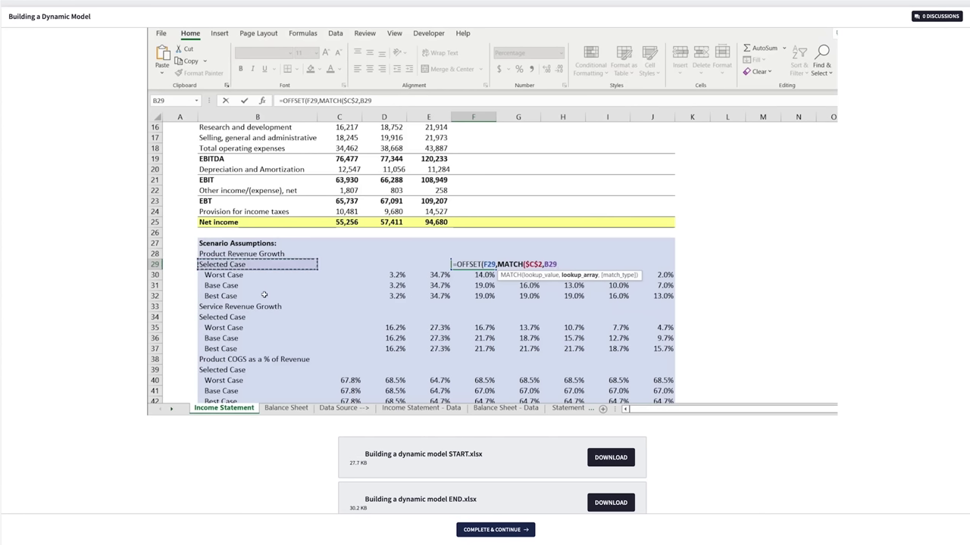
Set the MATCH lookup array in the OFFSET formula in F29 to the case names B30:B32 as an absolute reference
left_click_drag(254, 275, 264, 295)
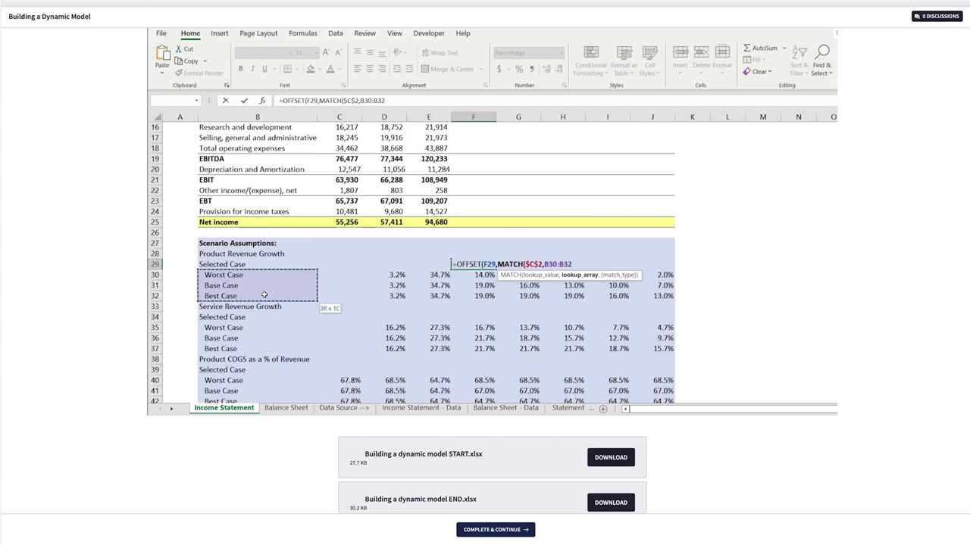
key("F4")
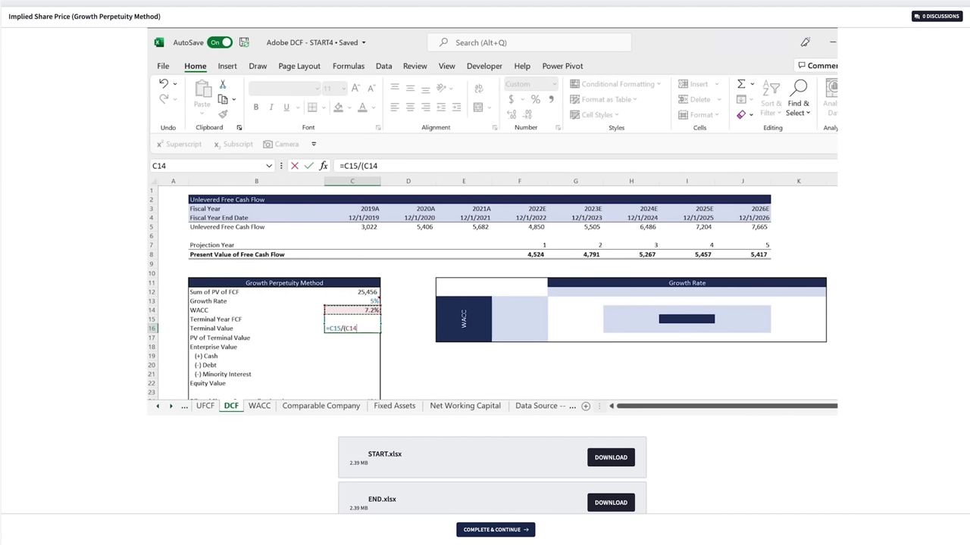
Subtract the growth rate in C13 from WACC in the denominator of the Terminal Value formula, giving =C15/(C14-C13
type("-")
left_click(352, 300)
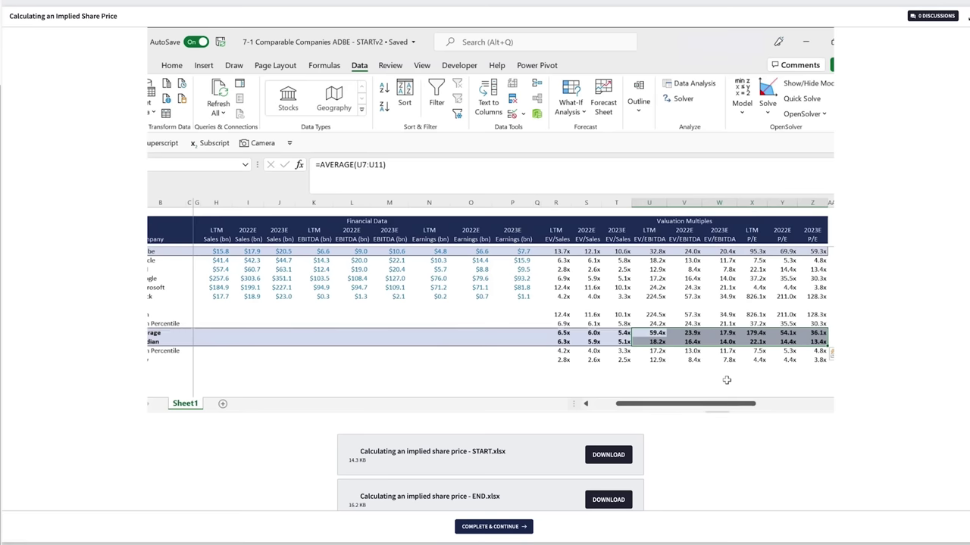
left_click(726, 379)
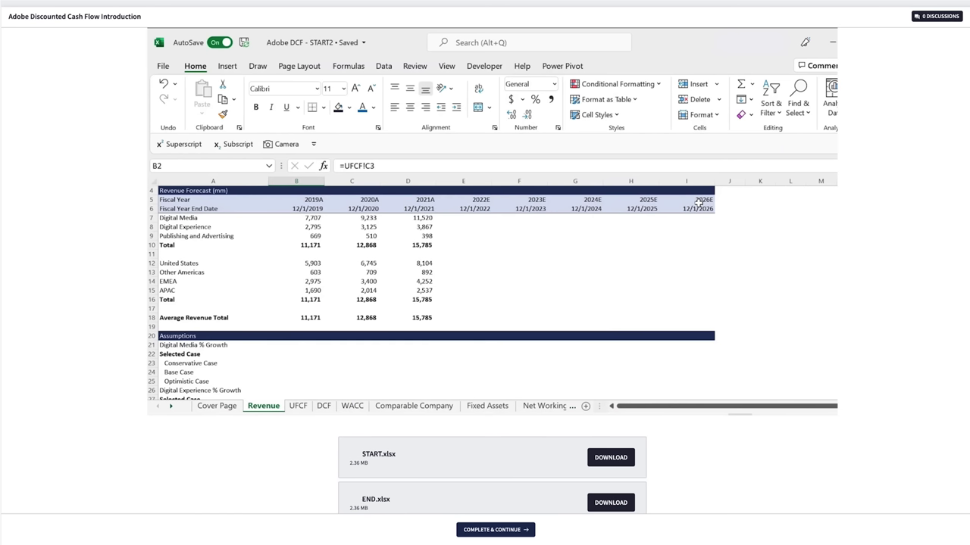
key("ctrl+Page_Down")
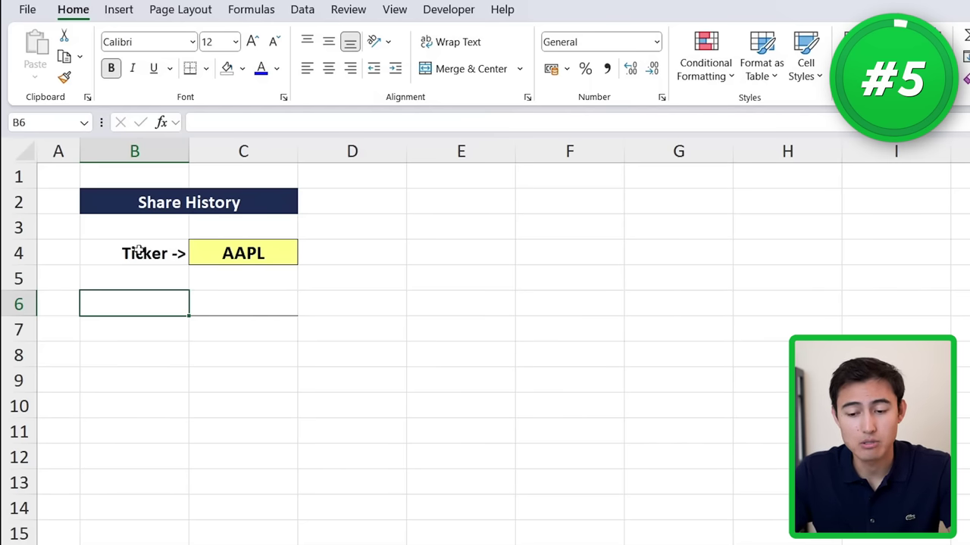
Start a STOCKHISTORY formula in B6 with the ticker cell C4 as its stock argument
left_click(249, 255)
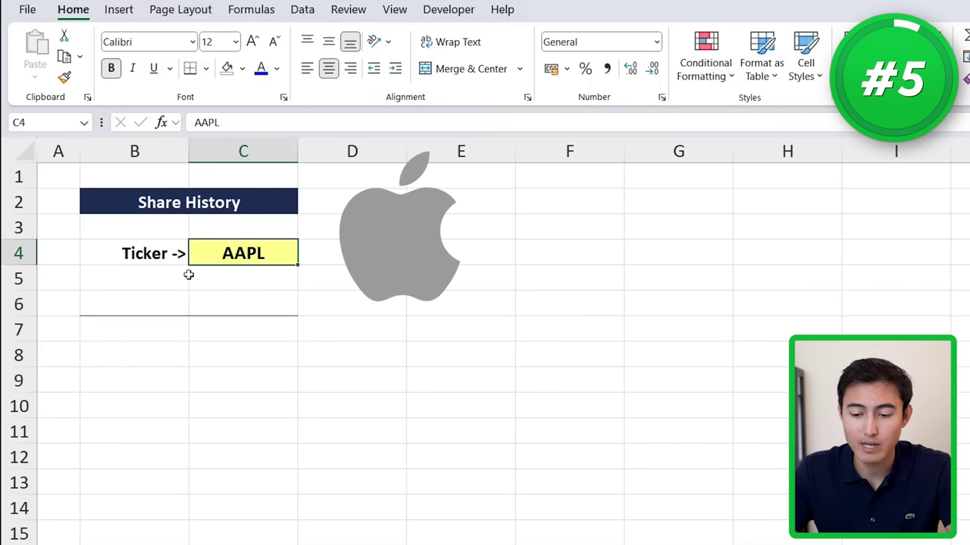
left_click(143, 303)
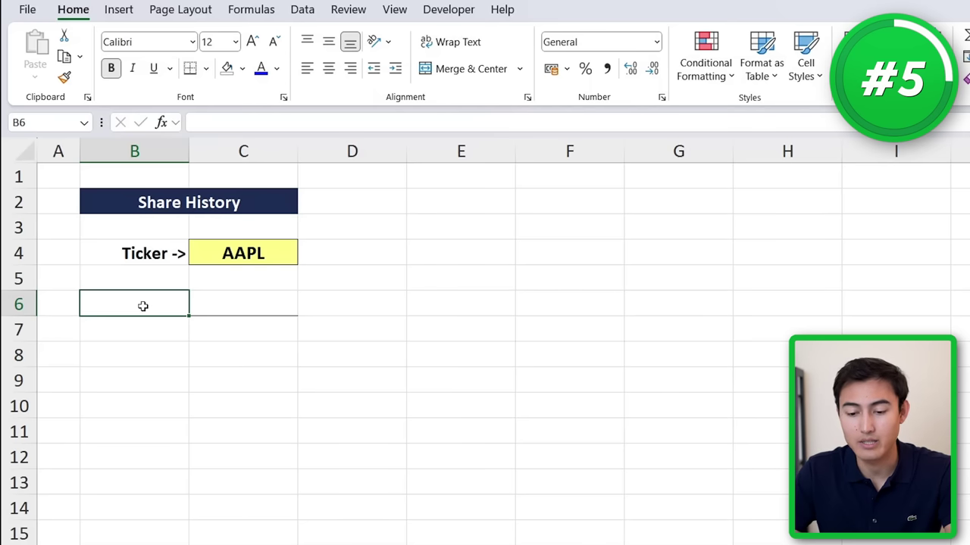
type("=st")
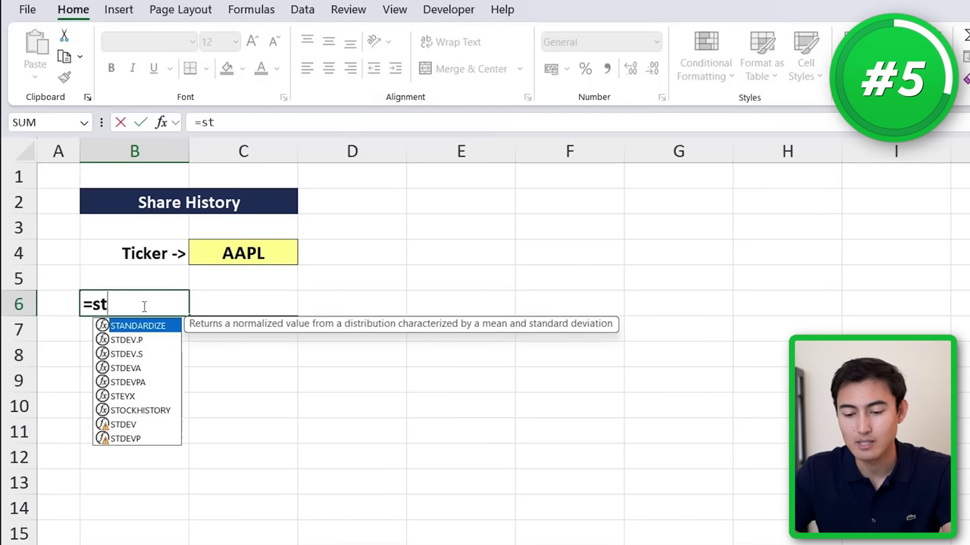
type("ock")
key("Tab")
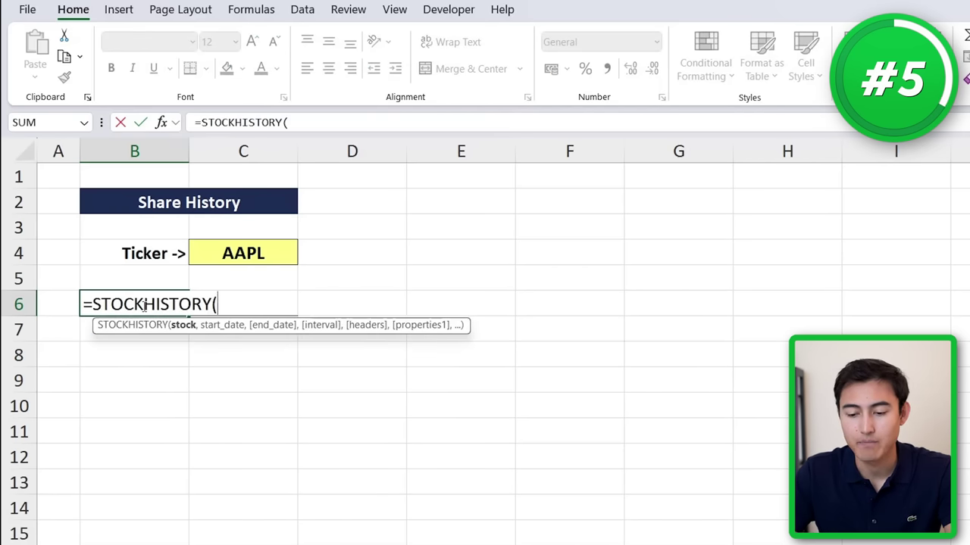
left_click(276, 252)
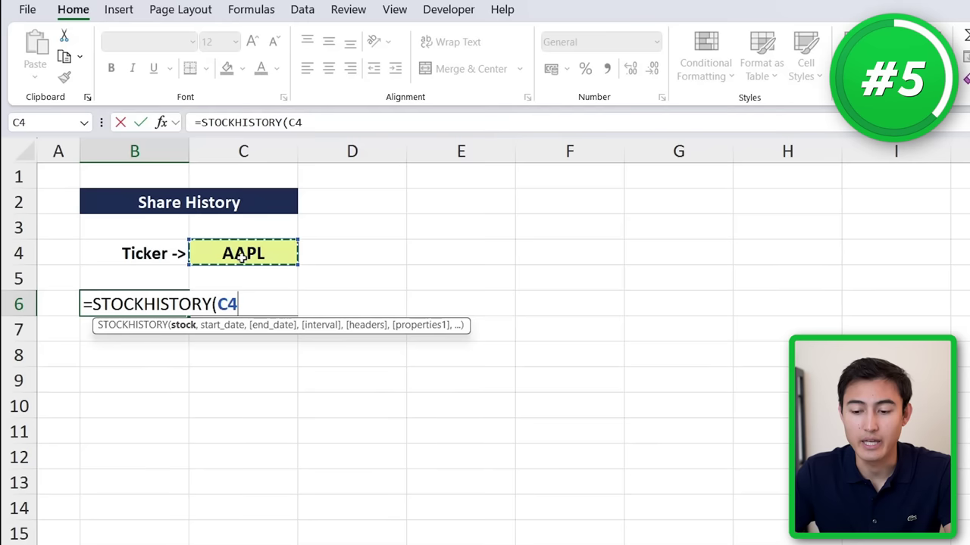
type(",")
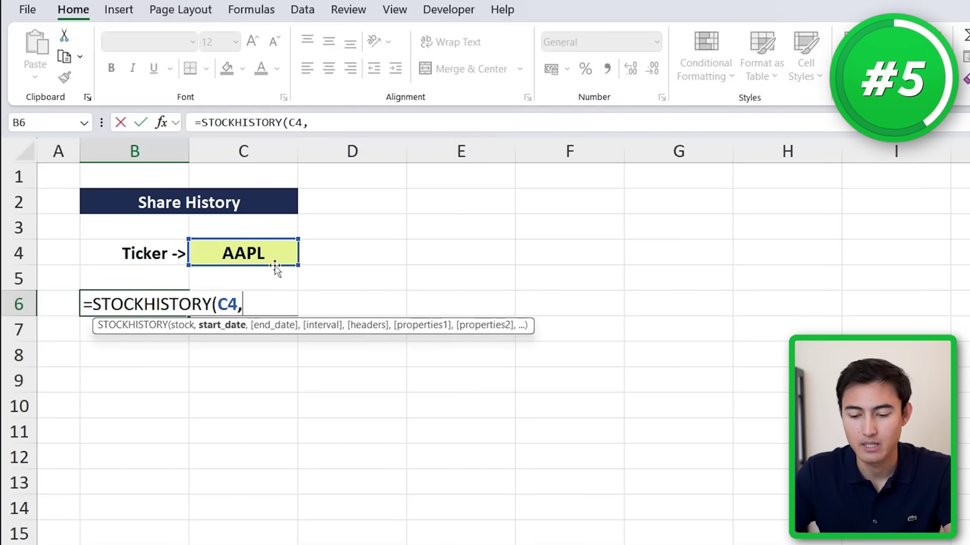
Complete the STOCKHISTORY formula with start date "1/1/2023" and end date TODAY(), and look down the returned dates and closing prices
type("\"1/1/202")
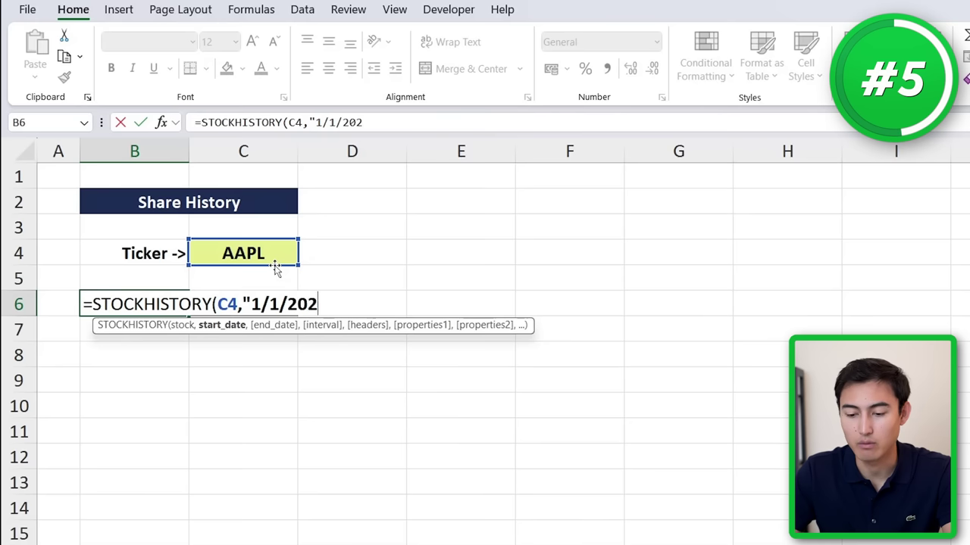
type("3\"")
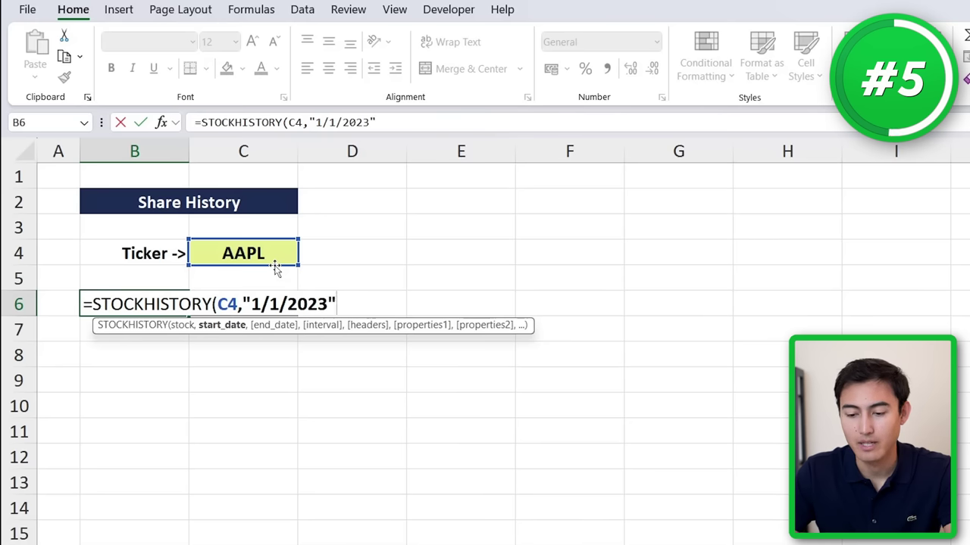
type(",")
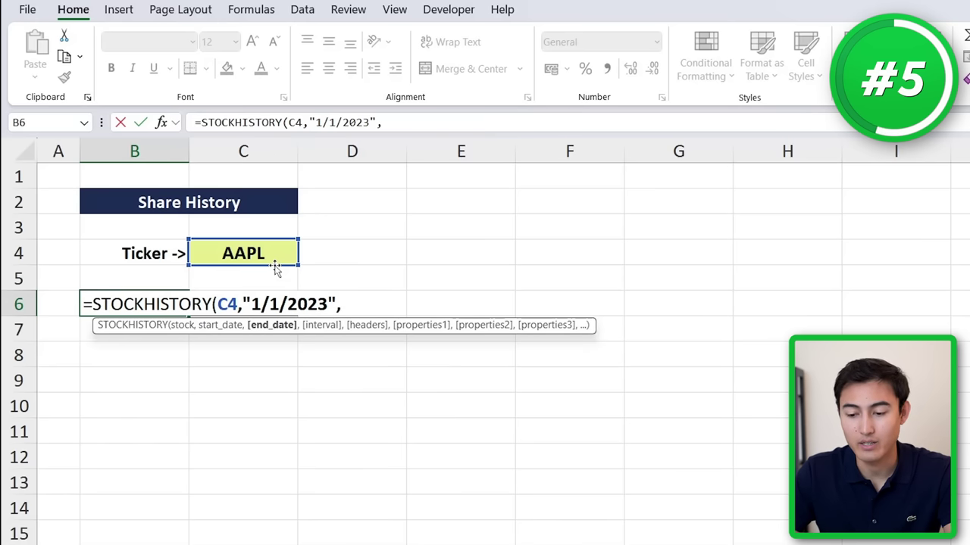
type("today")
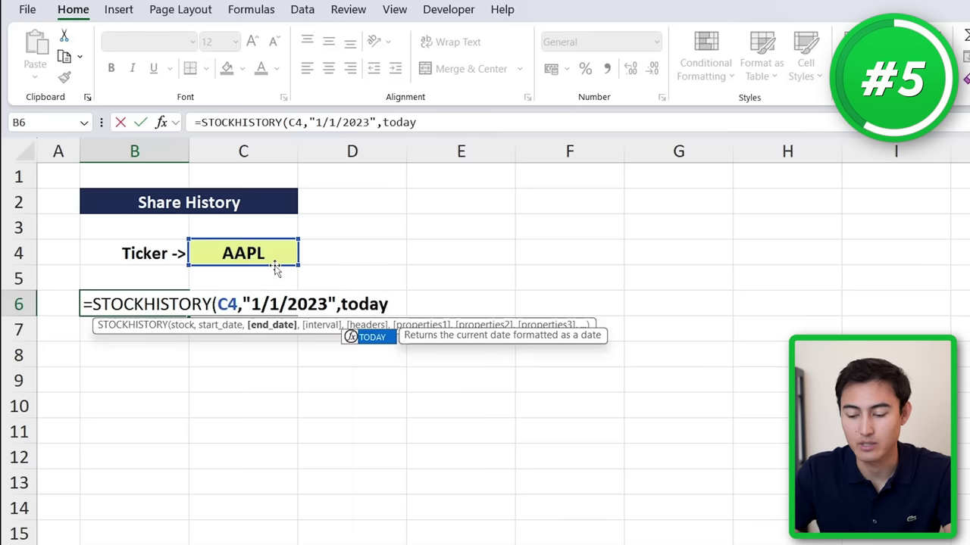
type("()")
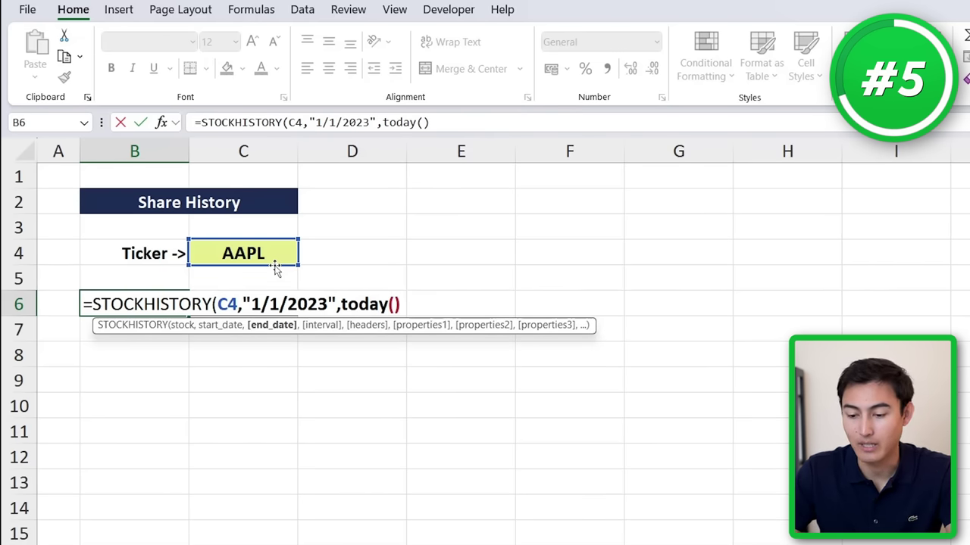
type(")")
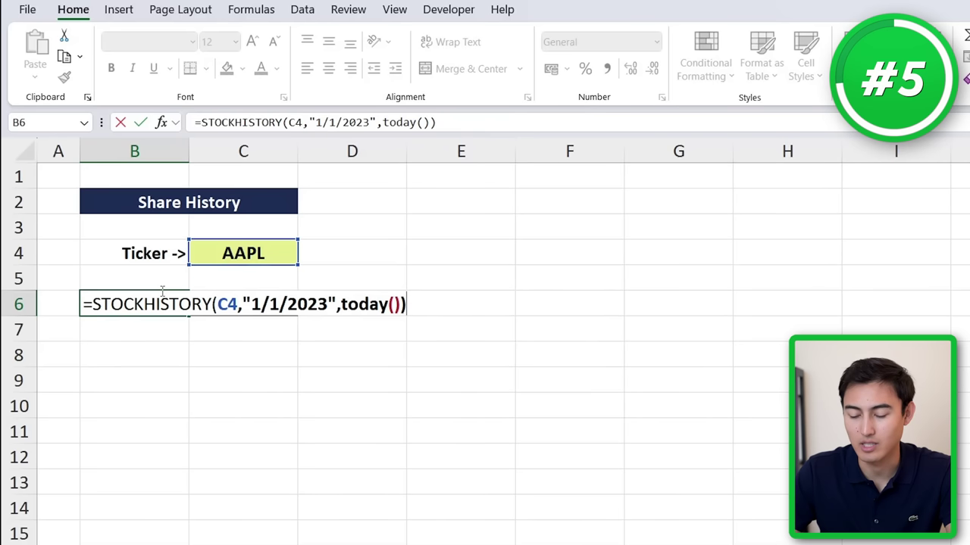
key("Return")
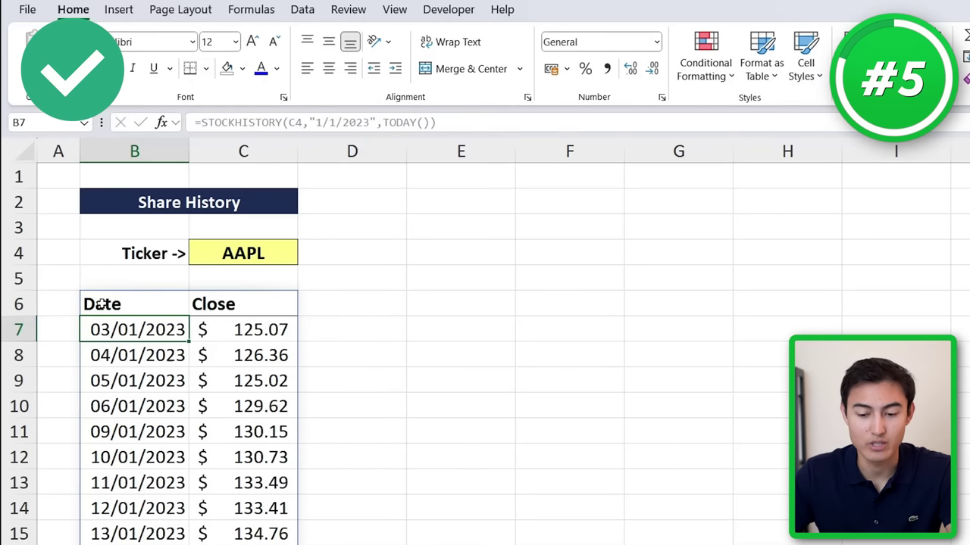
scroll(164, 362, "down", 2)
key("ctrl+Down")
scroll(164, 362, "down", 1)
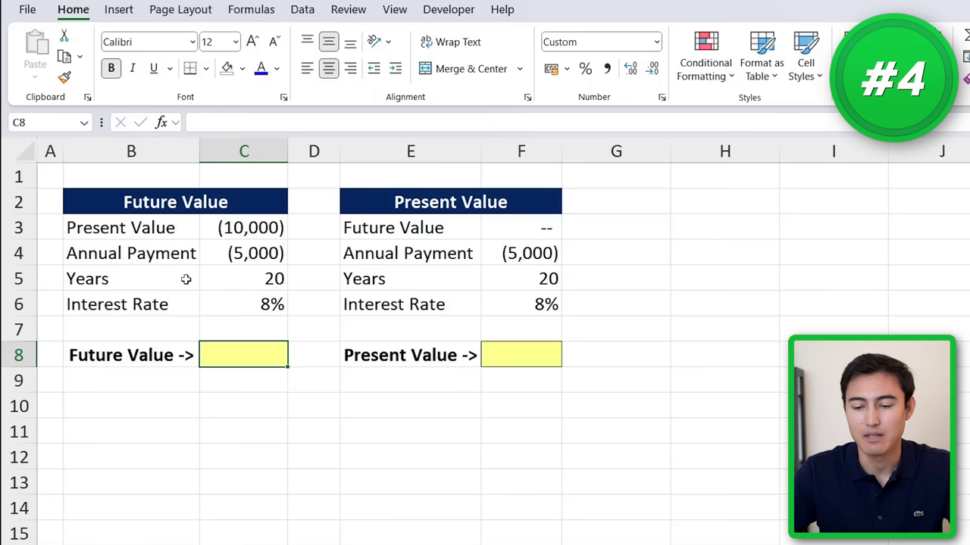
Review the present value, annual payment, years and interest rate inputs of the Future Value table
left_click(124, 227)
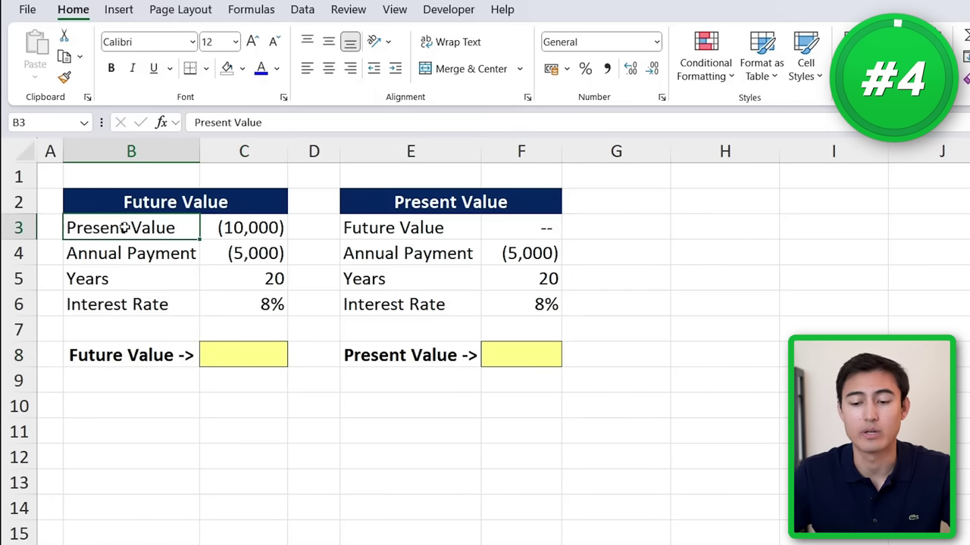
key("Right")
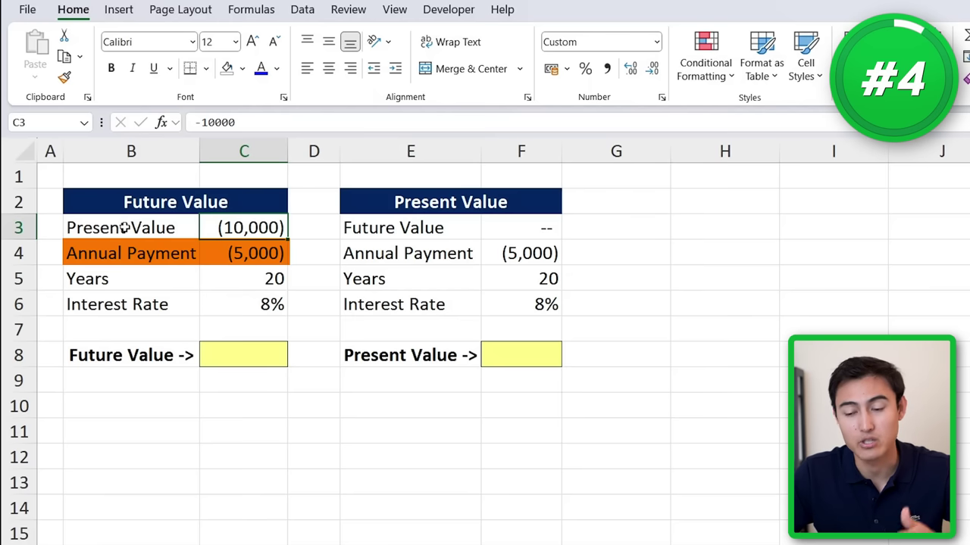
left_click(154, 294)
key("Up")
key("Right")
left_click(249, 303)
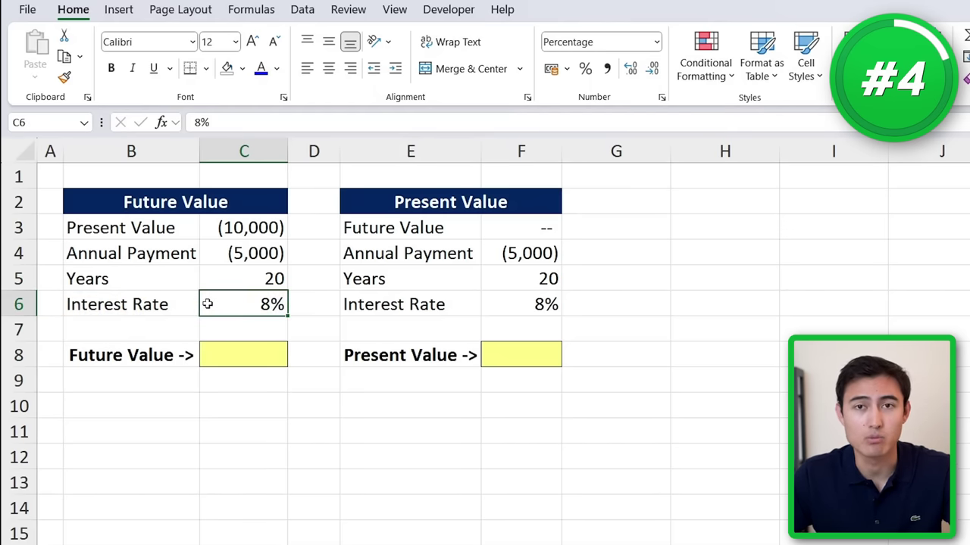
Start an FV formula in the Future Value result cell C8 with the interest rate C6 as the rate
key("Down")
key("Down")
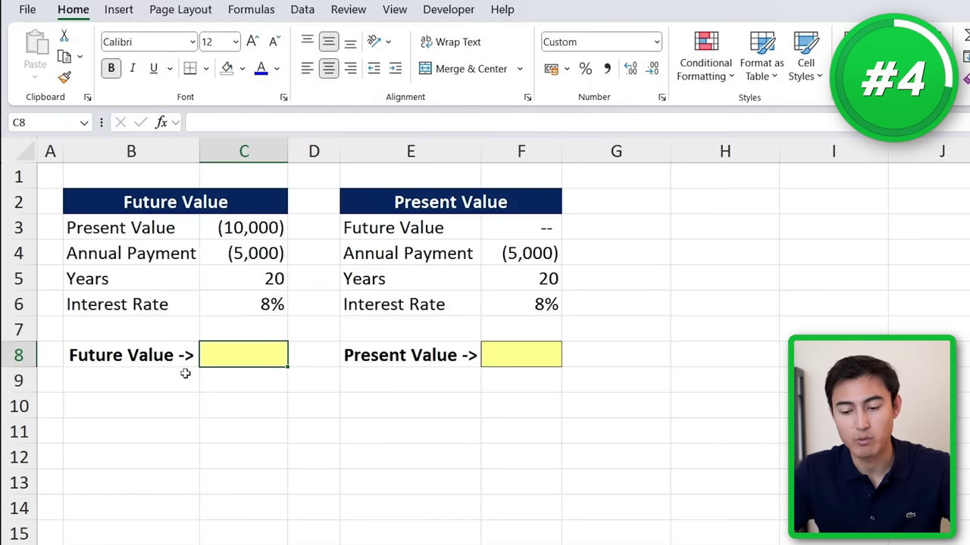
type("=")
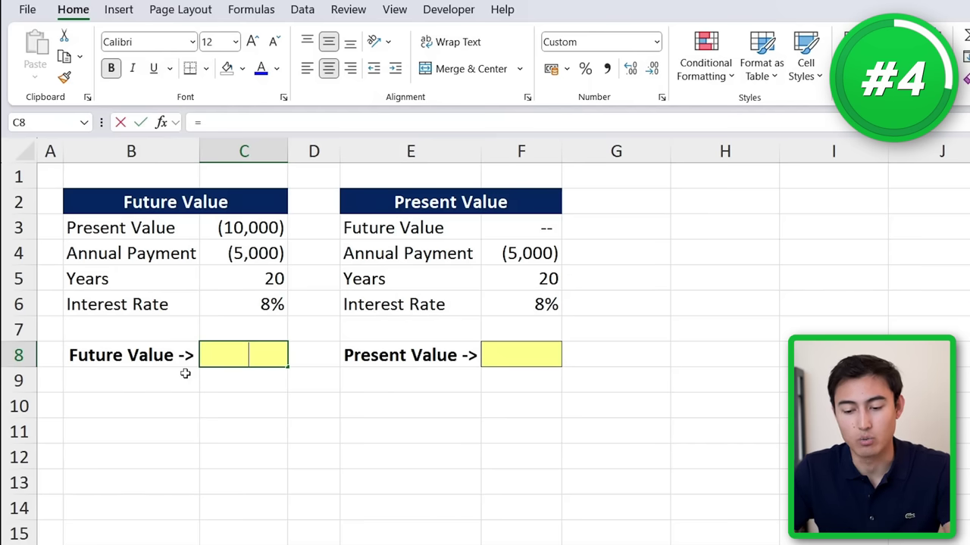
type("fv")
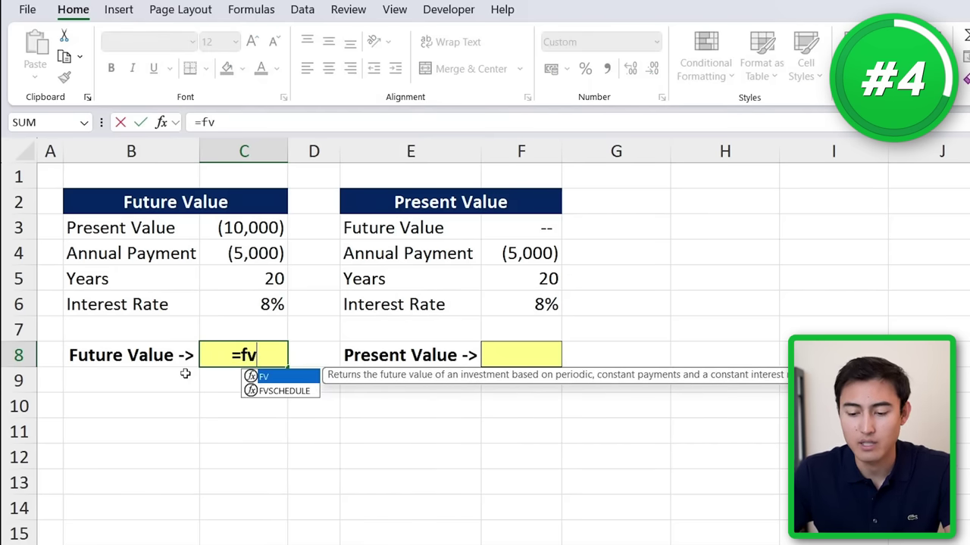
key("Tab")
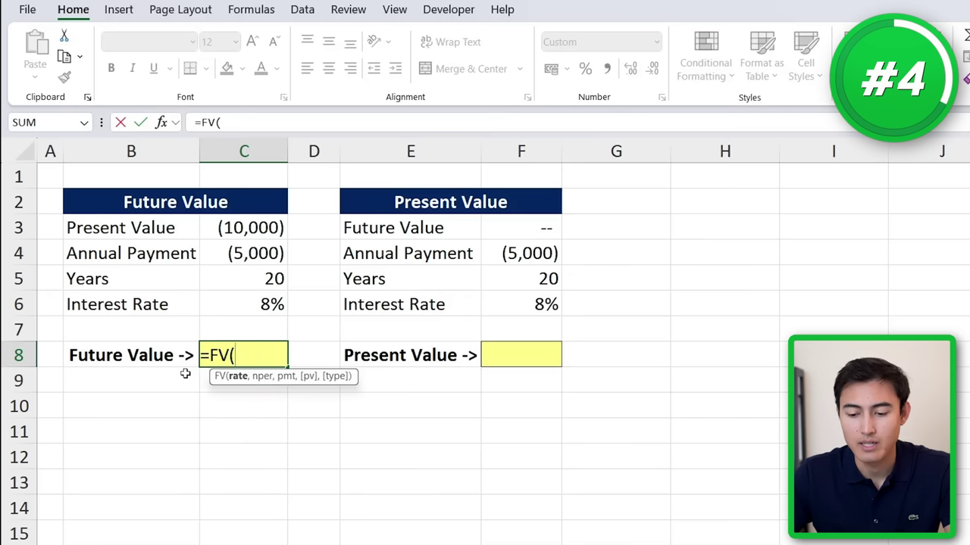
key("Up")
key("Up")
type(",")
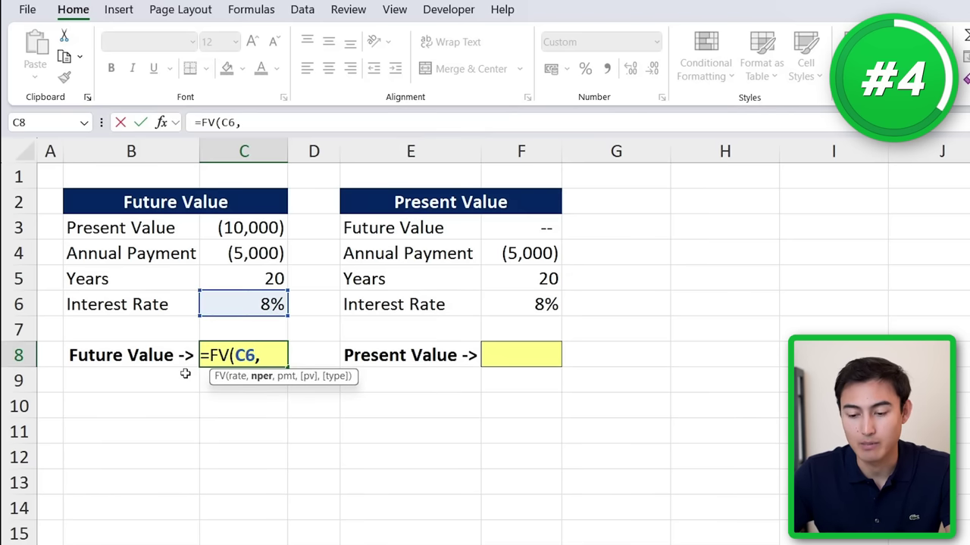
Add the years in C5 as nper and the annual payment in C4 as pmt to the FV formula
key("Up")
key("Up")
key("Up")
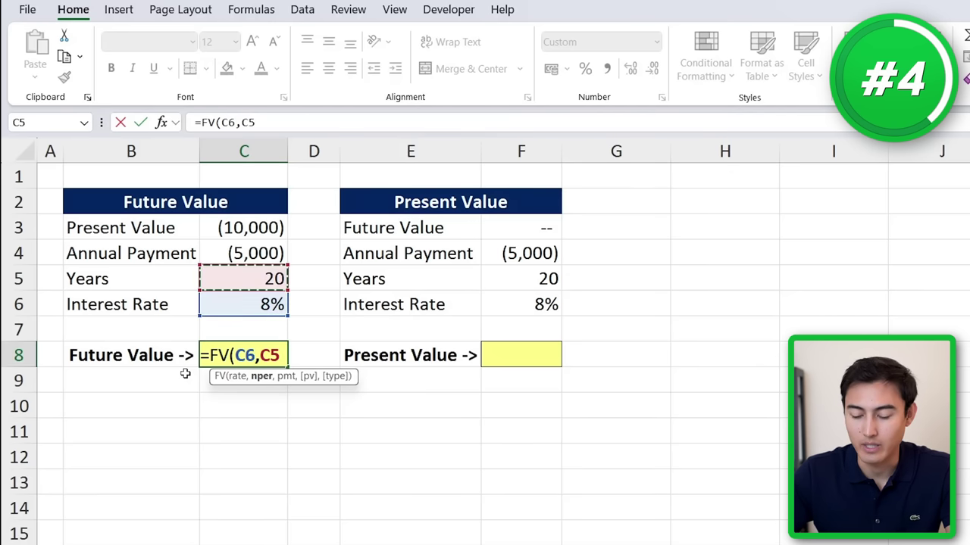
type(",")
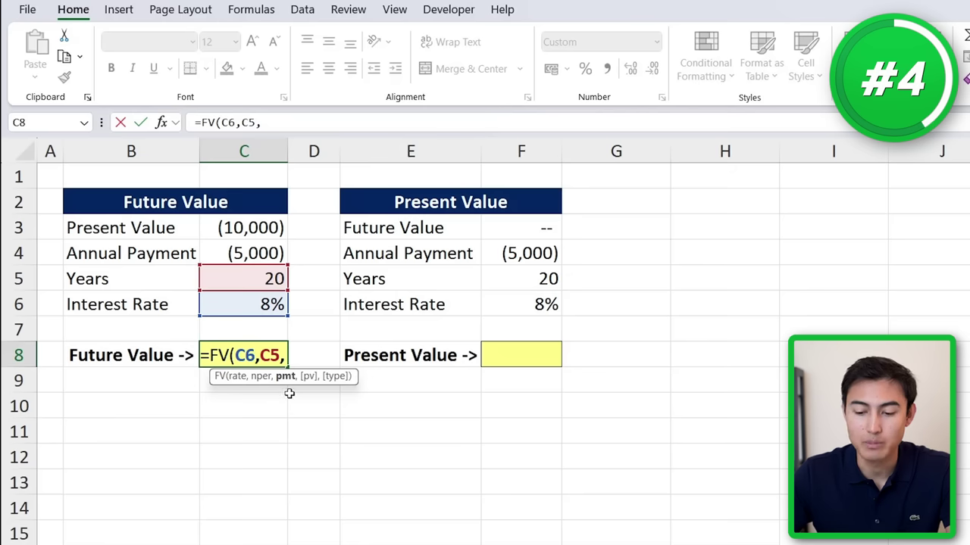
key("Up")
key("Up")
key("Up")
key("Up")
key("Up")
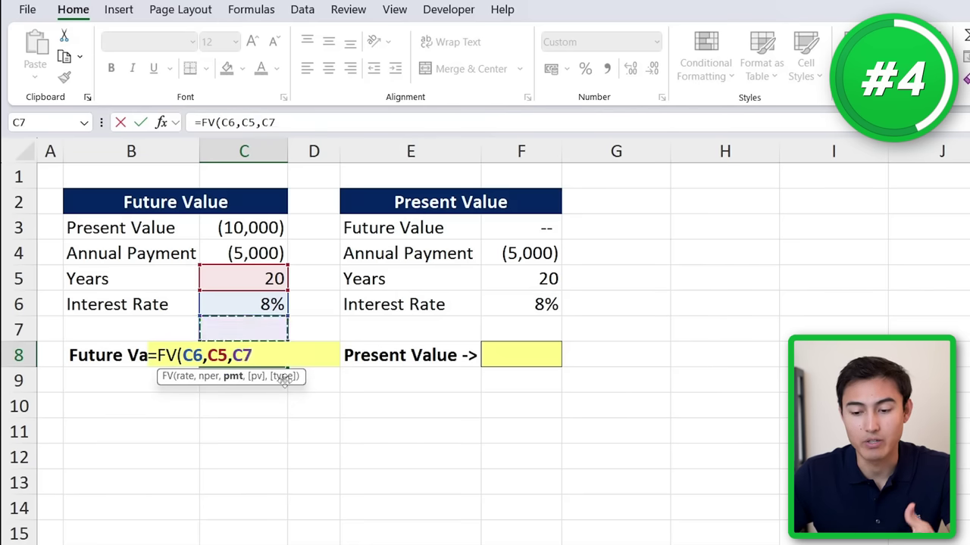
key("Down")
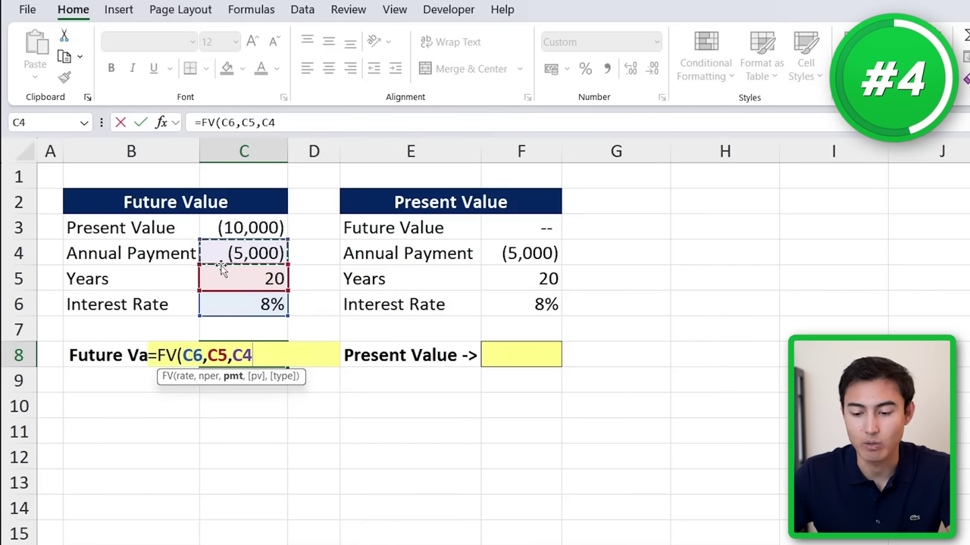
Add the present value in C3 as the pv argument and complete the formula as =FV(C6,C5,C4,C3)
type(",")
key("Up")
key("Up")
key("Up")
key("Up")
key("Up")
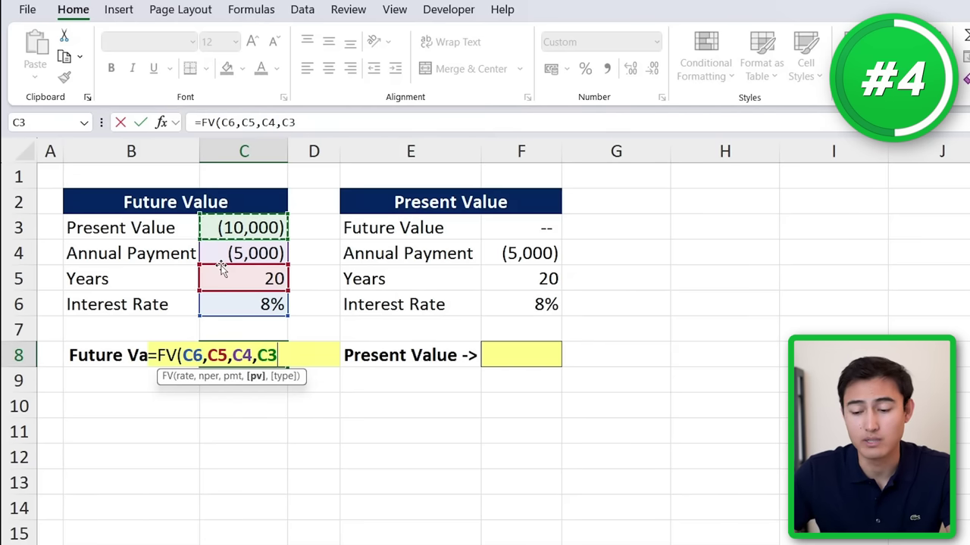
type(")")
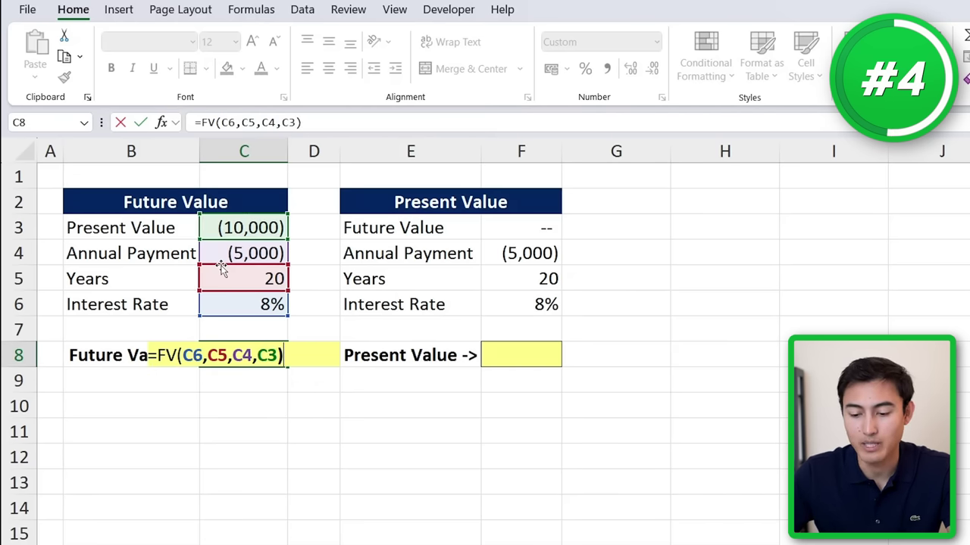
key("Return")
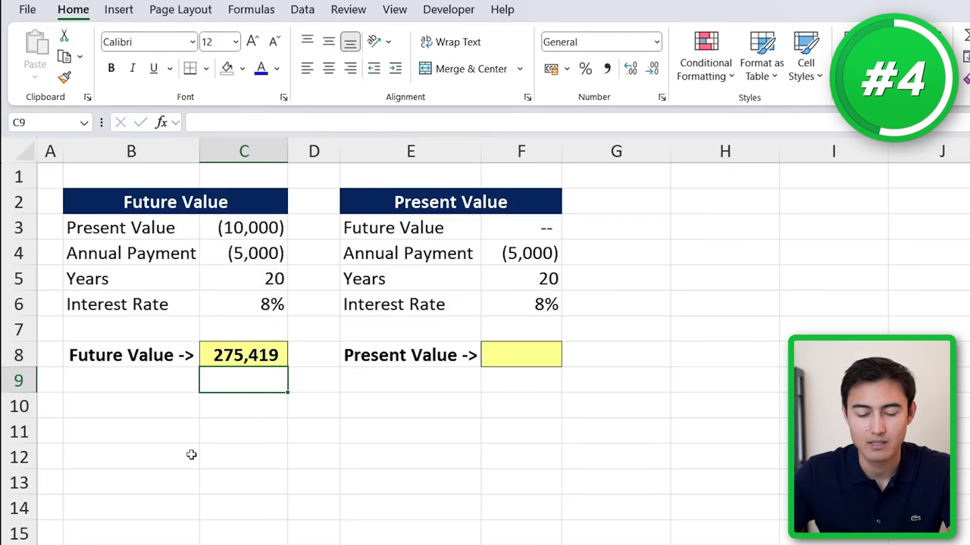
Link the Future Value input F3 of the Present Value table to the calculated future value in C8
key("Up")
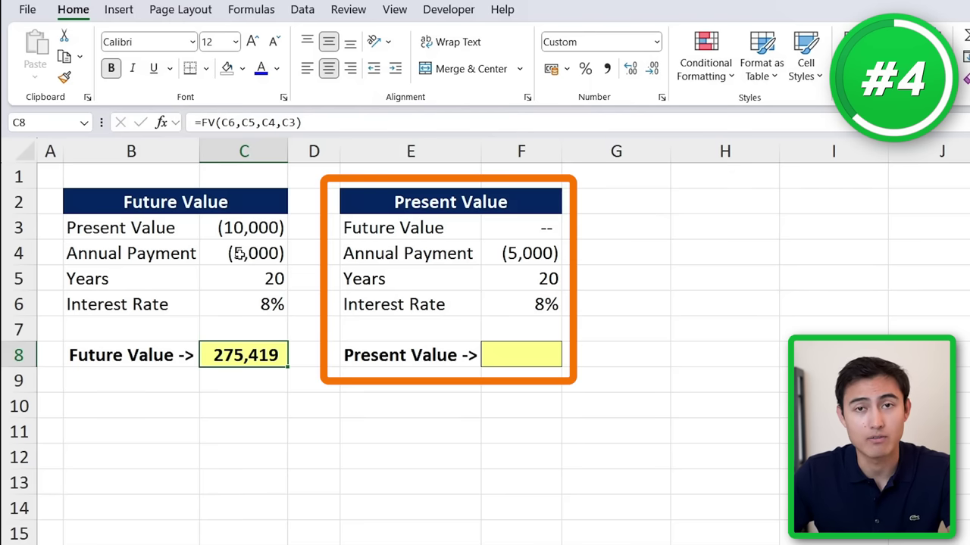
left_click(496, 226)
type("=")
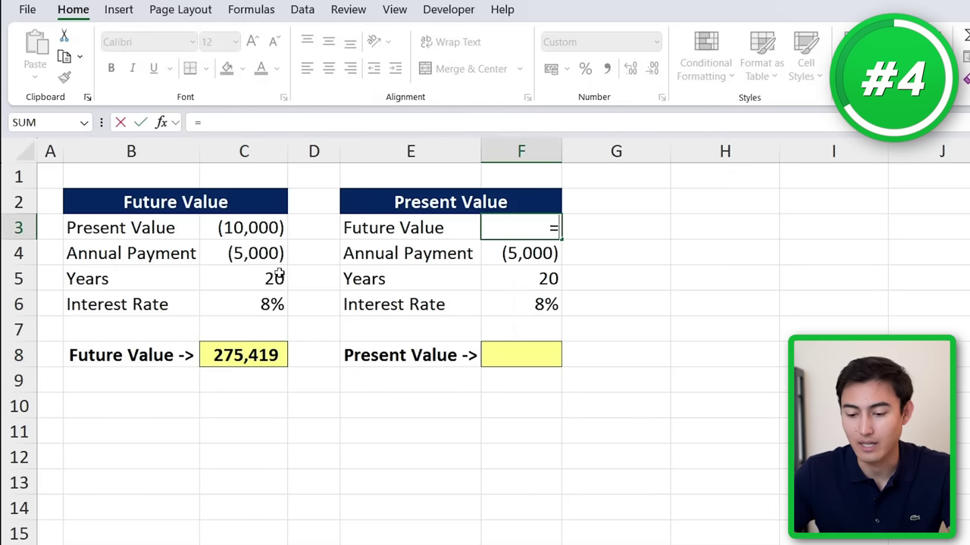
left_click(222, 354)
key("Return")
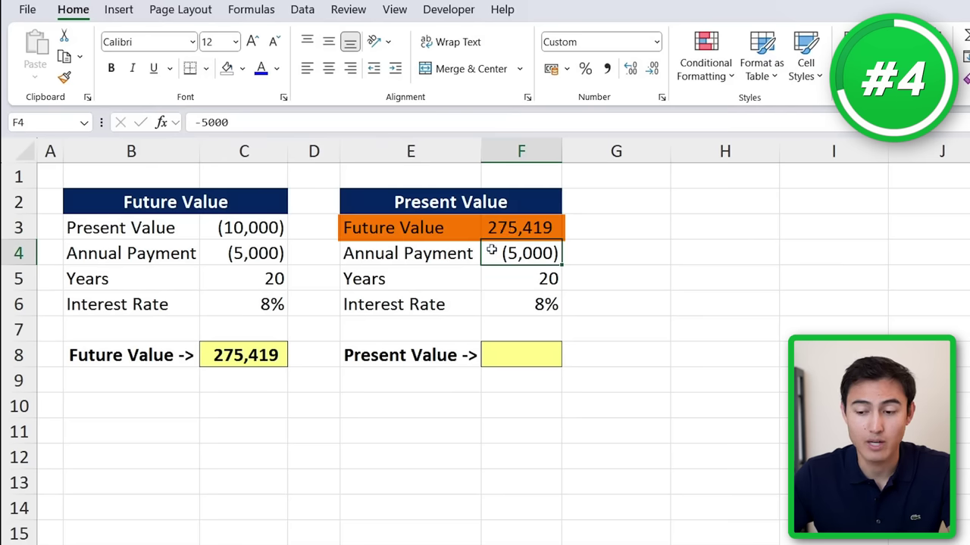
Start a PV formula in F8 with the interest rate F6 as rate and the years F5 as nper
left_click(524, 355)
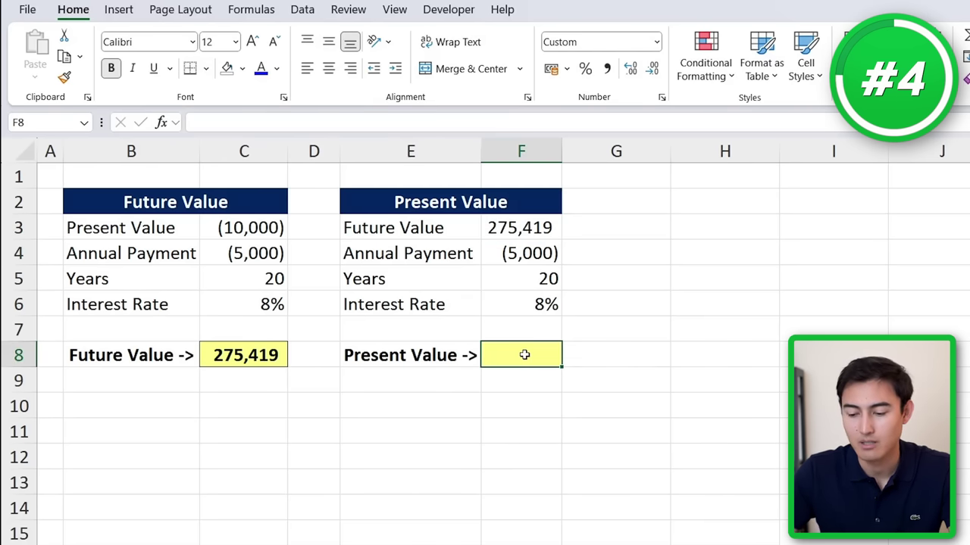
type("=pv")
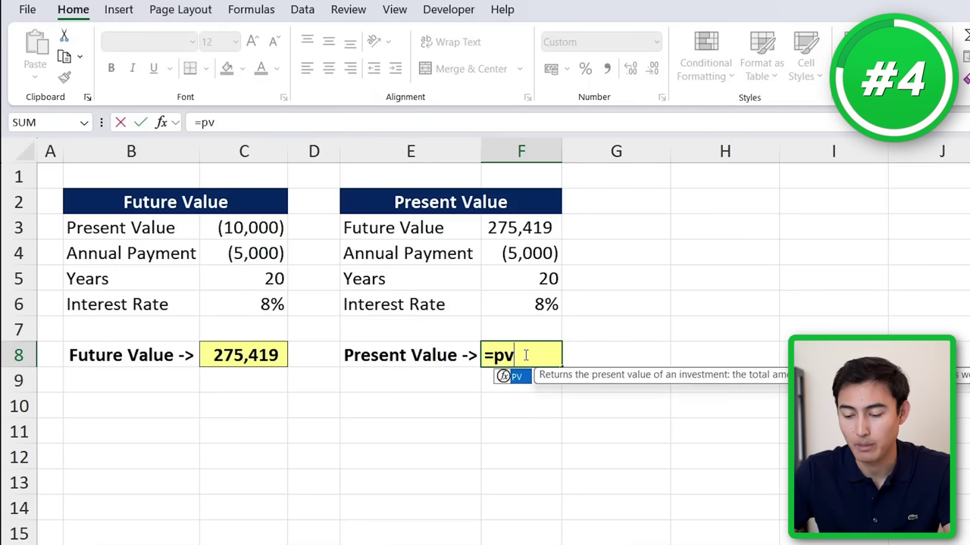
key("Tab")
key("Up")
key("Up")
type(",")
key("Up")
key("Up")
key("Up")
Add the annual payment in F4 as the pmt argument of the PV formula
type(",")
key("Up")
key("Up")
key("Up")
key("Up")
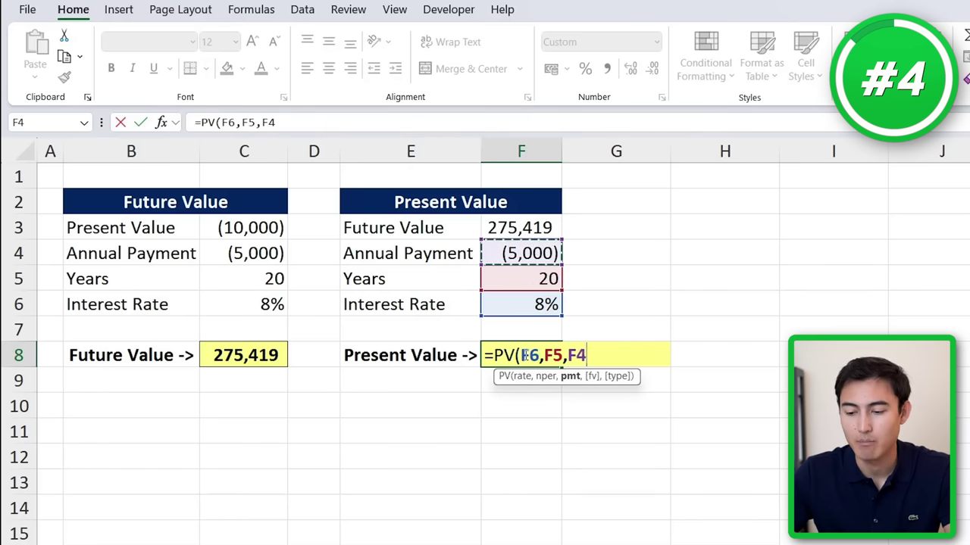
Add the future value in F3 as the fv argument and complete the formula as =PV(F6,F5,F4,F3)
type(",")
key("Up")
key("Up")
key("Up")
key("Up")
key("Up")
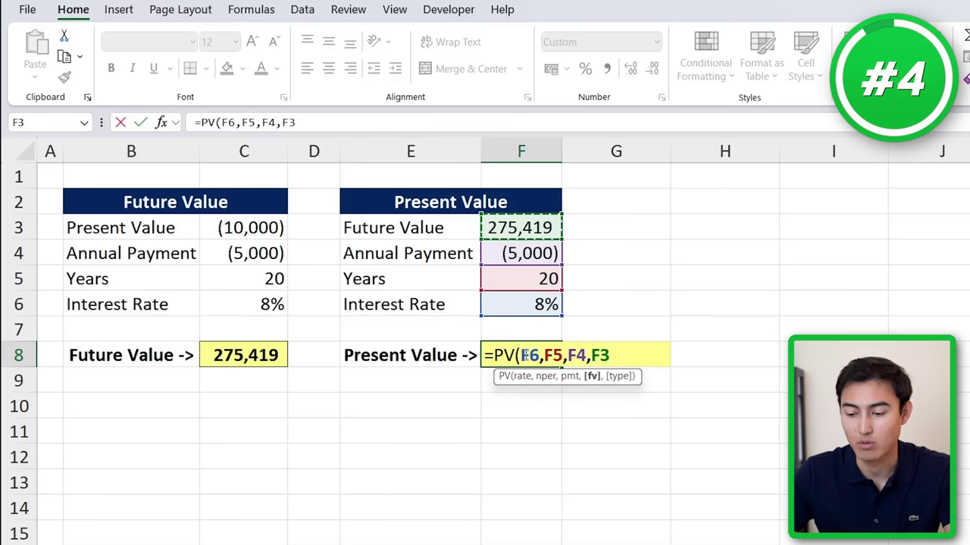
key("Return")
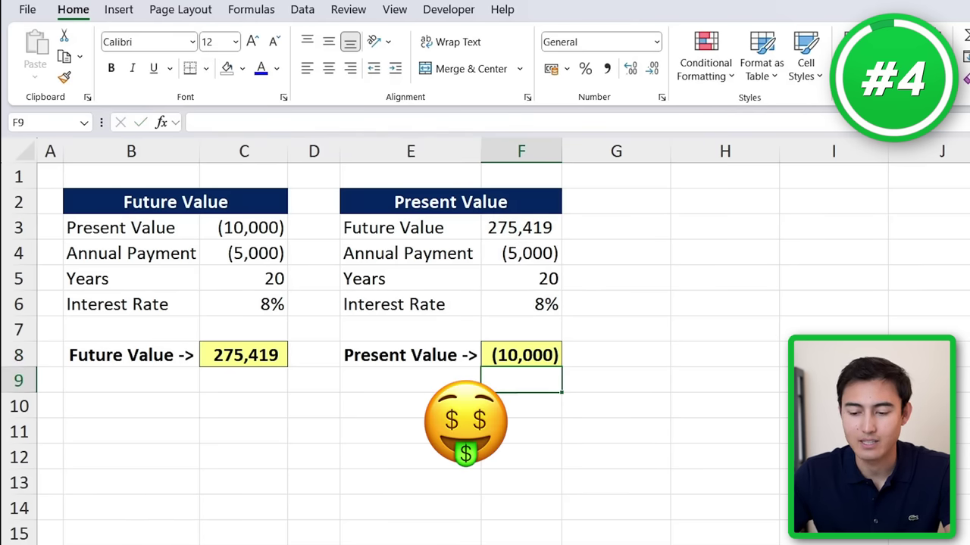
left_click(226, 231)
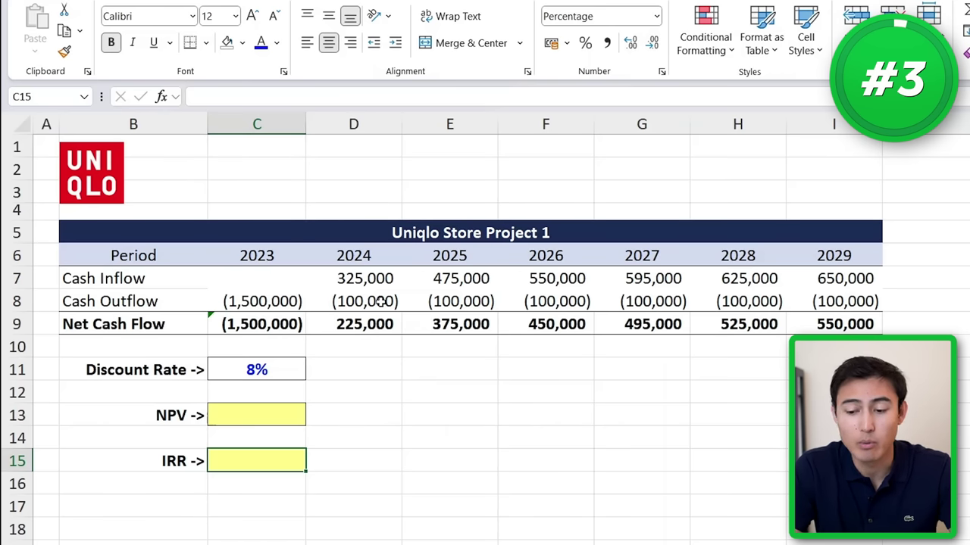
Examine the Cash Inflow figures in row 7 of the Uniqlo Store Project 1 table, from 2023 through 2029
left_click(286, 283)
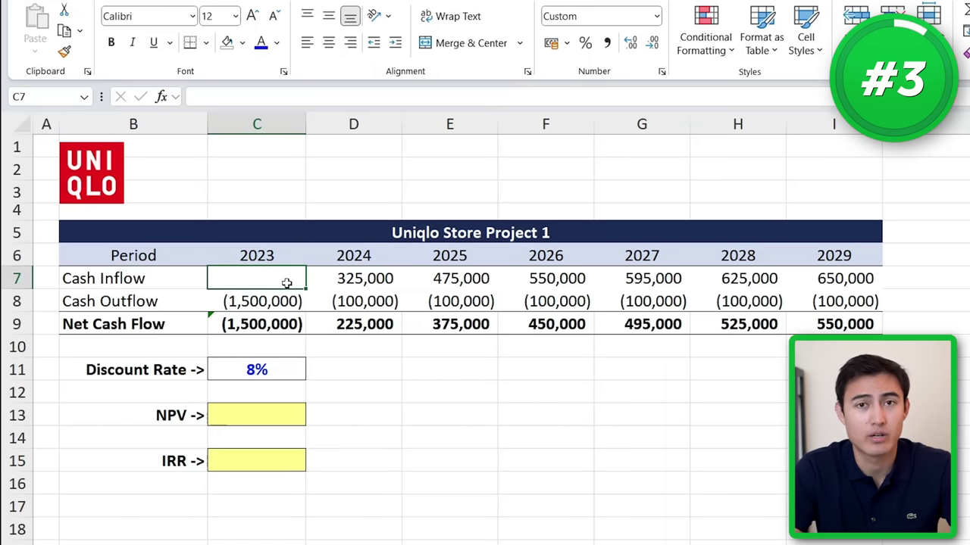
key("Left")
key("Right")
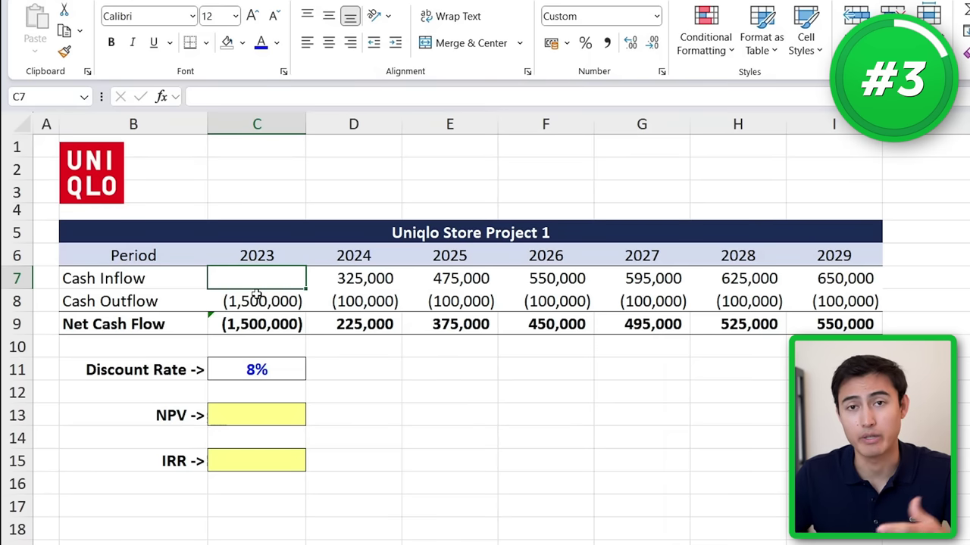
key("Right")
key("shift+Right")
key("shift+Right")
key("shift+Right")
key("shift+Right")
key("shift+Right")
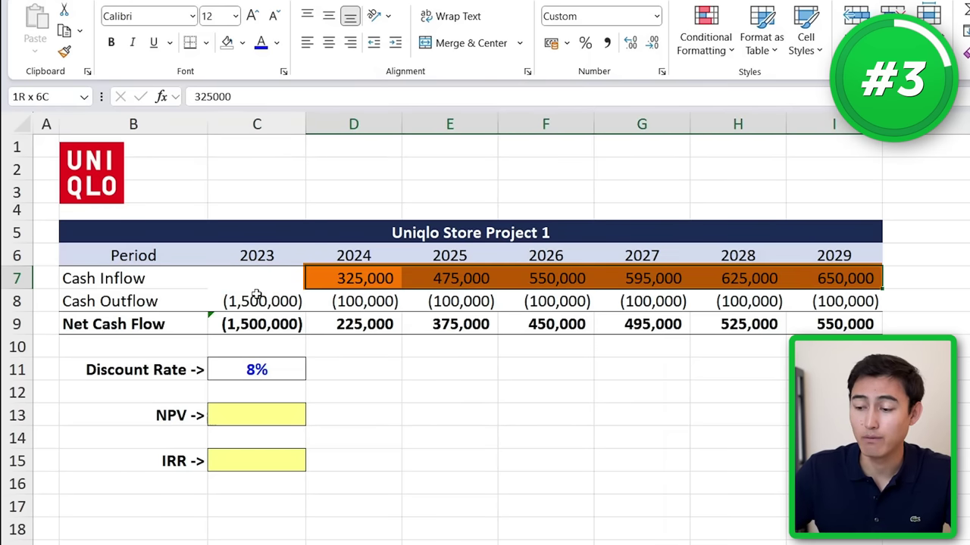
key("Right")
key("Right")
key("Right")
key("Right")
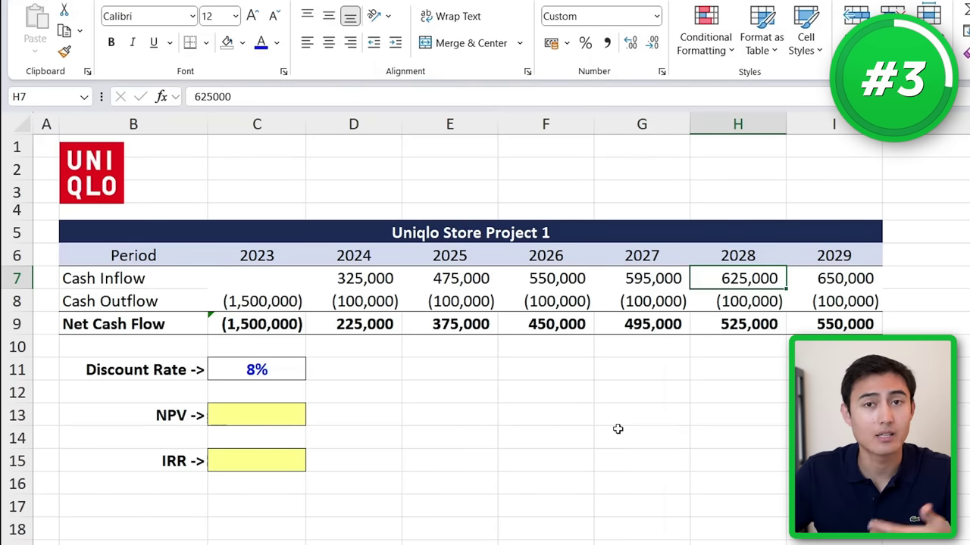
Review the Cash Outflow figures in row 8, from the initial 2023 outlay through the following years
key("Down")
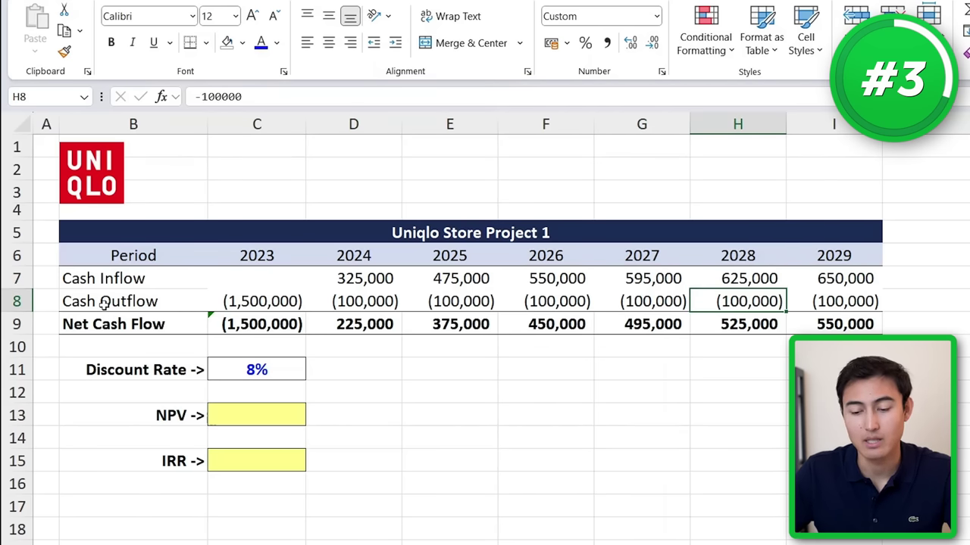
left_click(255, 303)
key("Right")
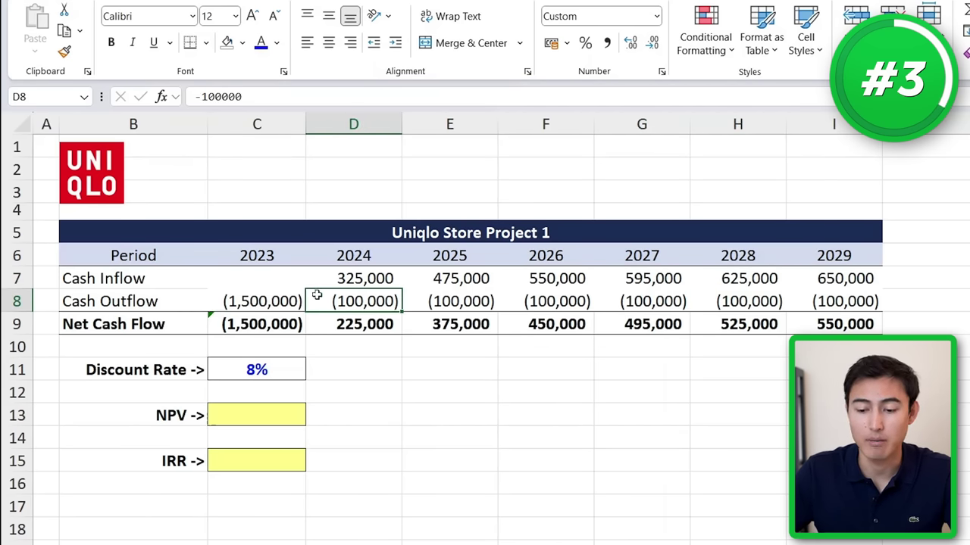
key("Right")
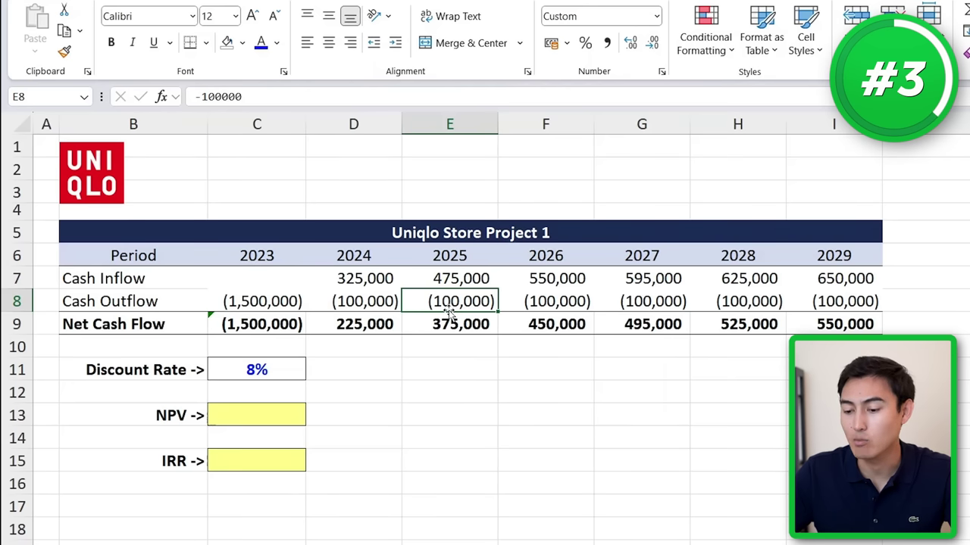
key("Right")
Inspect the Net Cash Flow formula for 2026 in F9 and the discount rate in C11
key("Down")
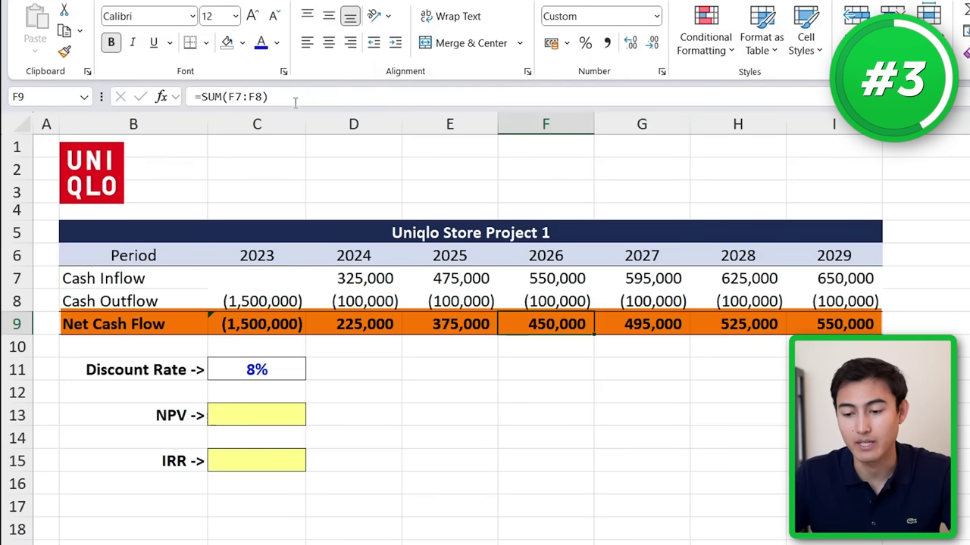
key("F2")
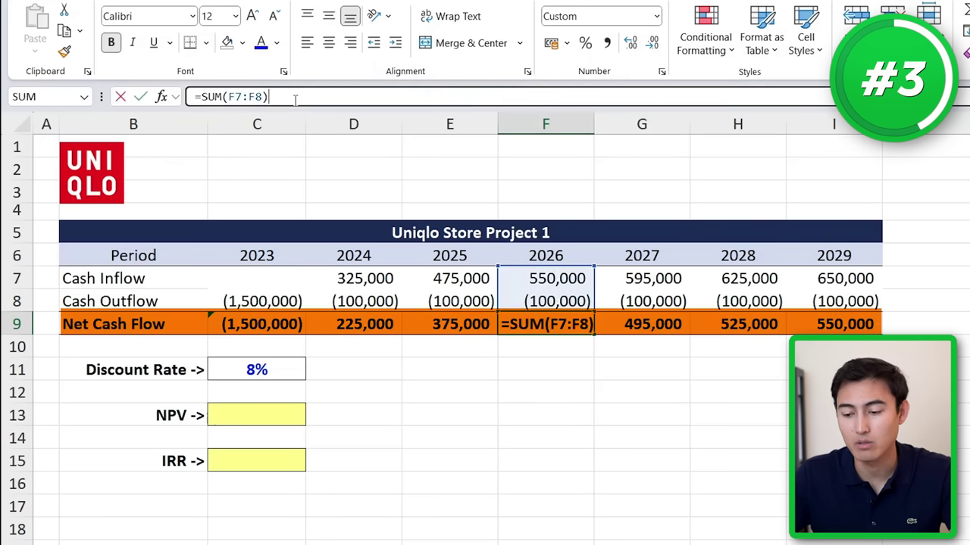
key("Return")
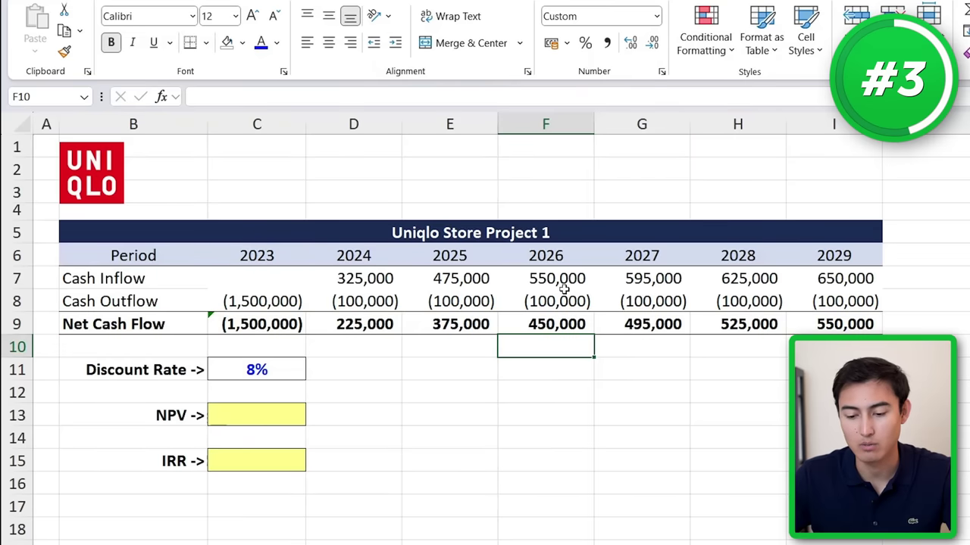
key("Down")
key("Left")
key("Left")
key("Left")
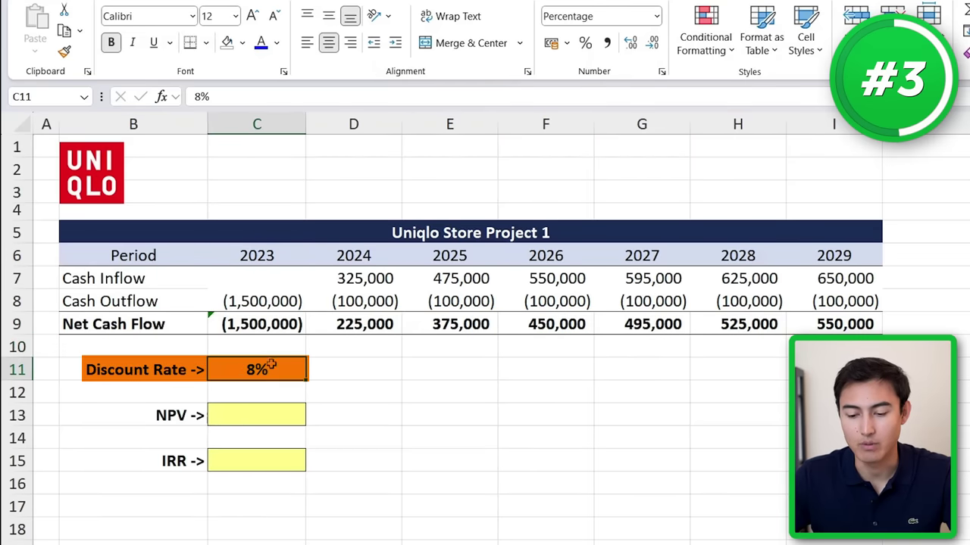
Start an XNPV formula in the NPV cell C13 with the discount rate C11 as rate
left_click(245, 411)
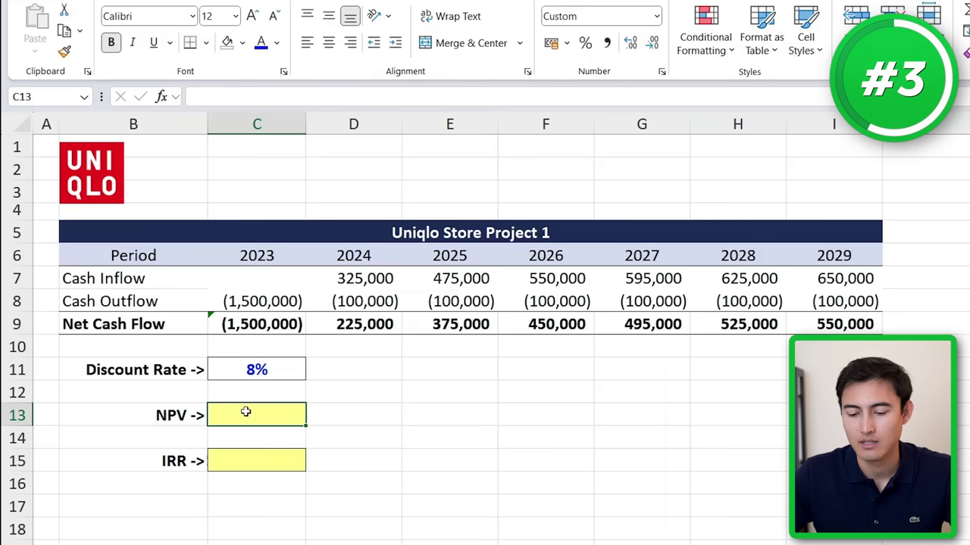
type("=")
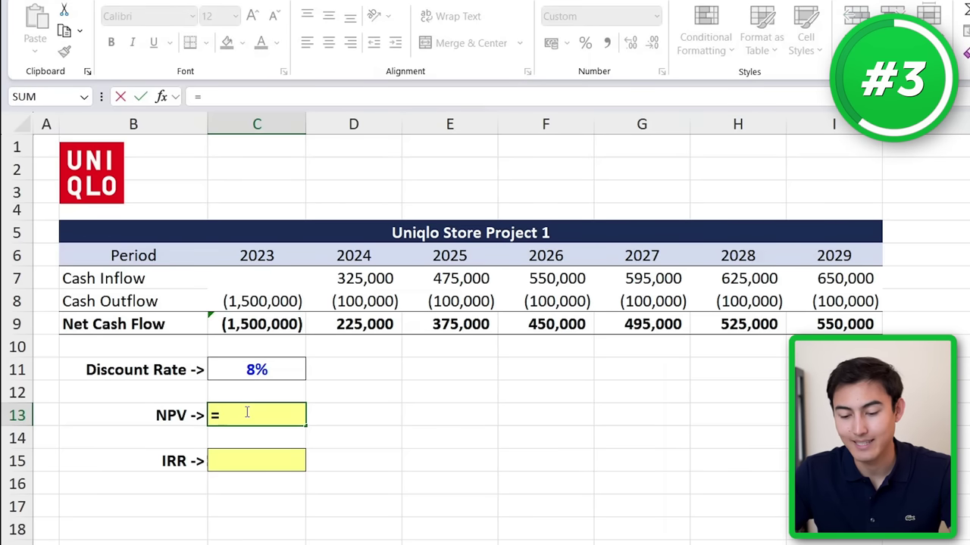
type("xn")
key("Tab")
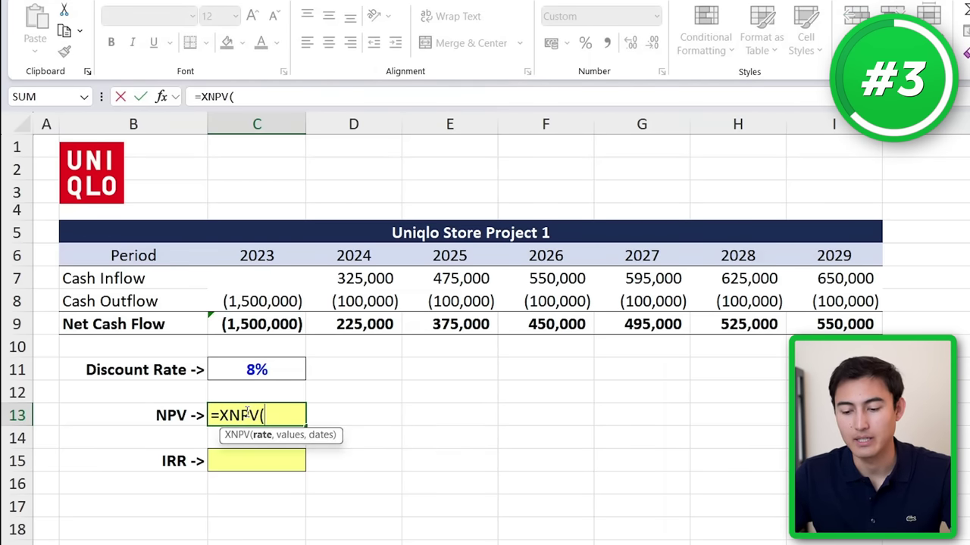
left_click(258, 370)
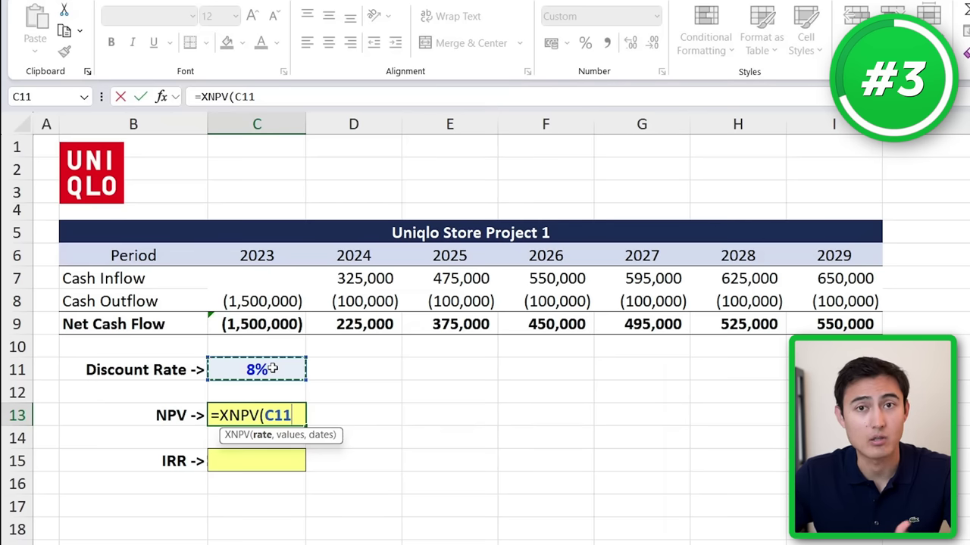
type(",")
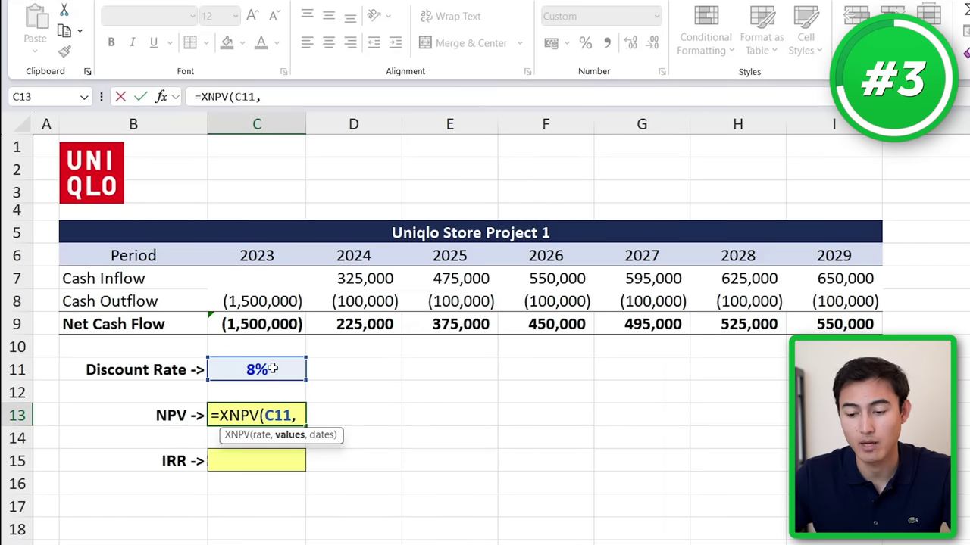
Add net cash flows C9:I9 as values and periods C6:I6 as dates, completing =XNPV(C11,C9:I9,C6:I6)
left_click(274, 332)
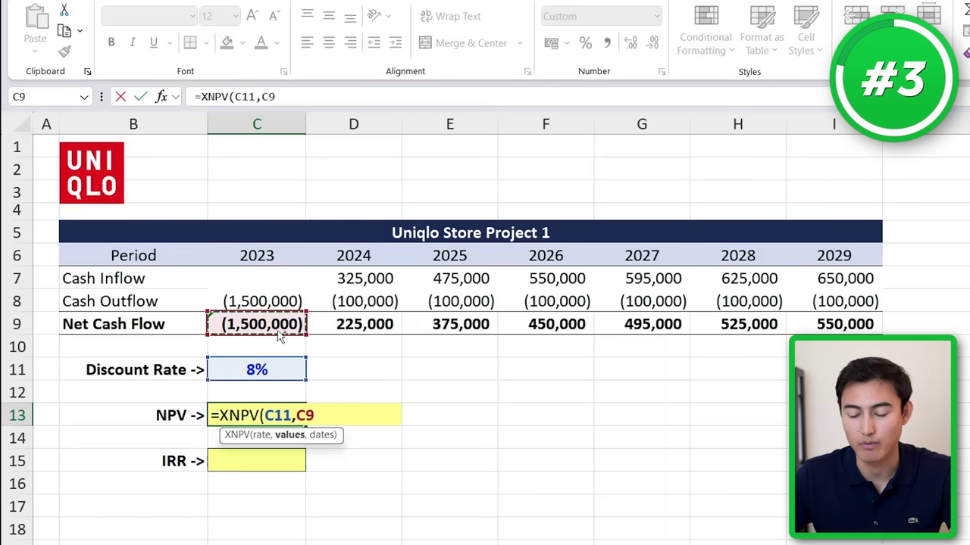
key("ctrl+shift+Right")
type(",")
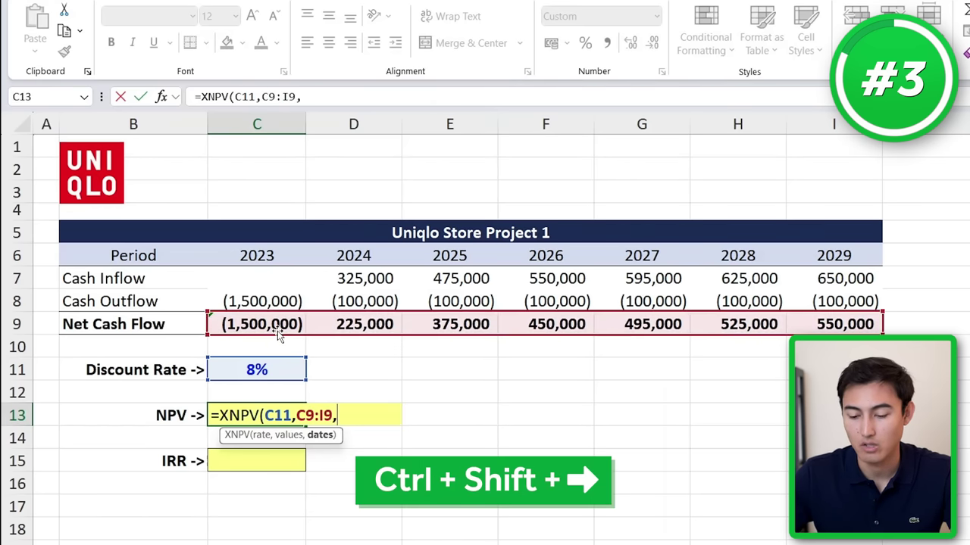
left_click(257, 247)
key("ctrl+shift+Right")
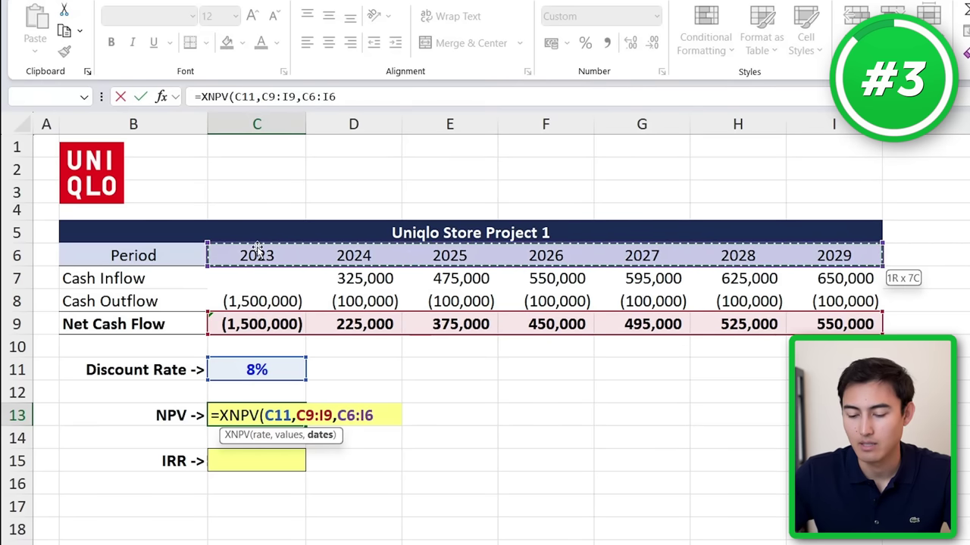
type(")")
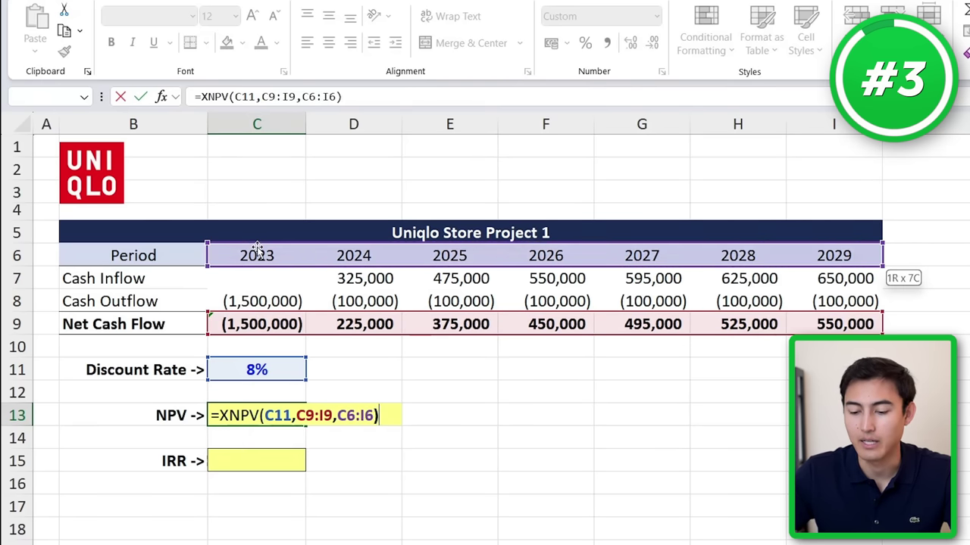
key("Return")
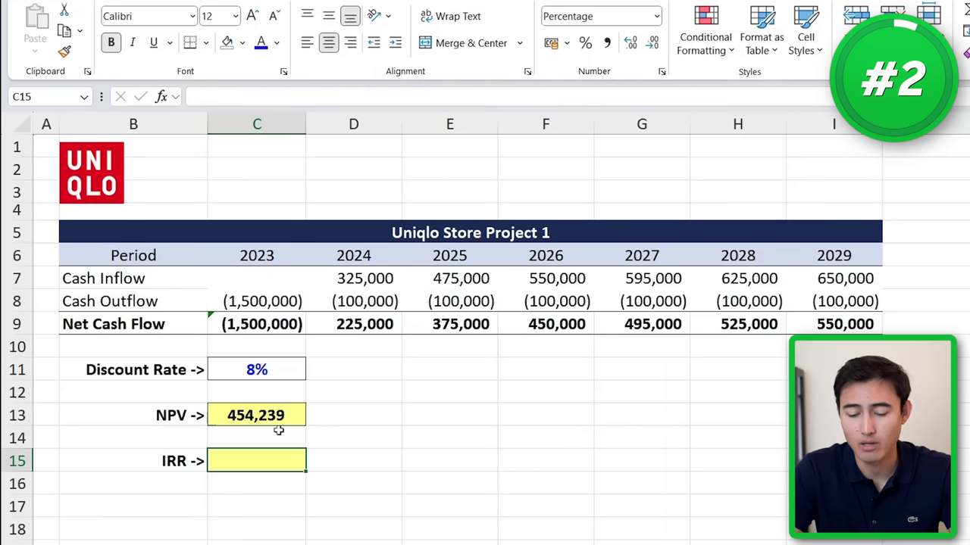
Start an XIRR formula in the IRR cell C15 with the net cash flows C9:I9 as values
key("Up")
key("Up")
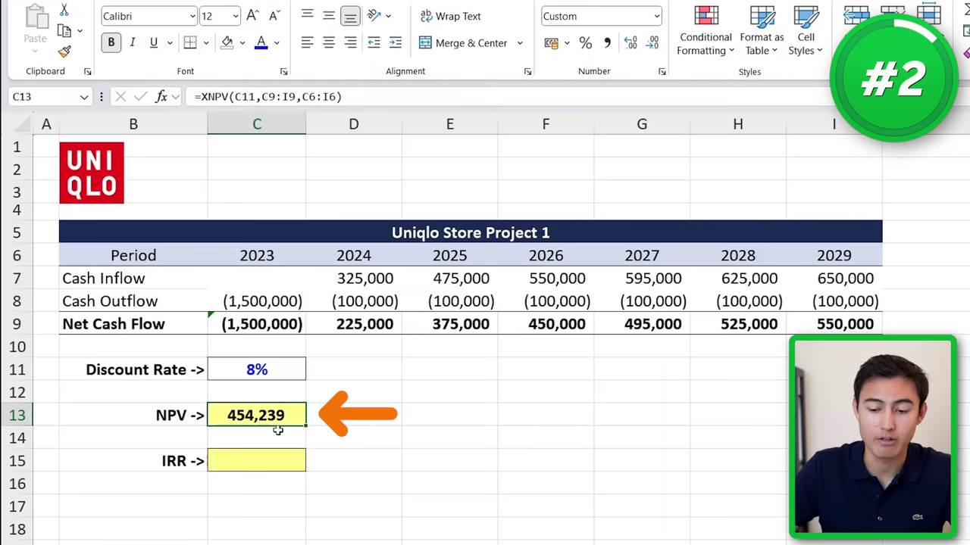
key("Down")
key("Down")
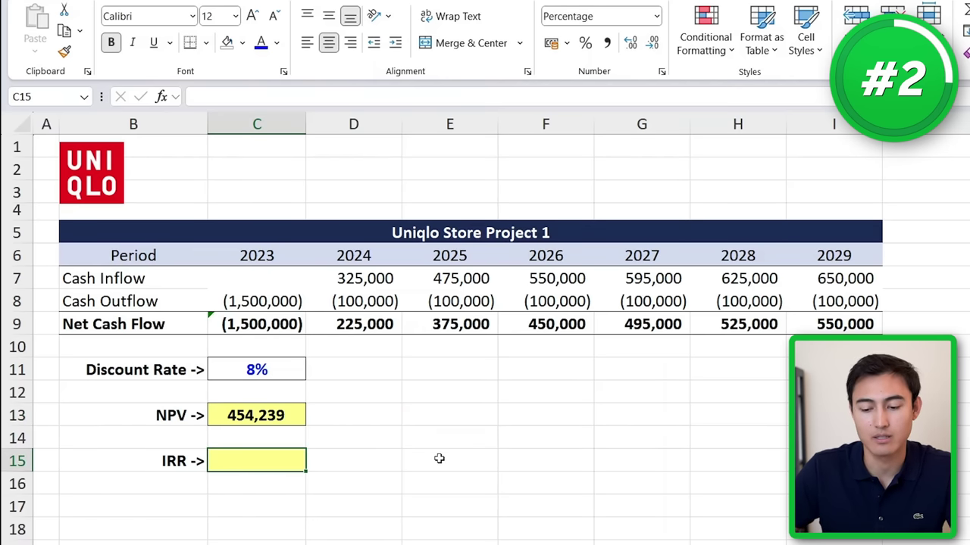
type("=xi")
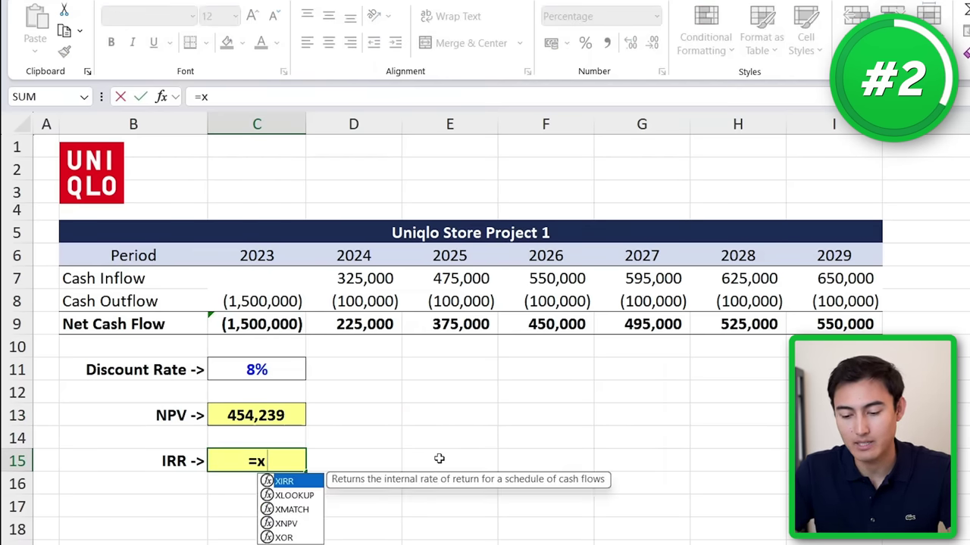
key("Tab")
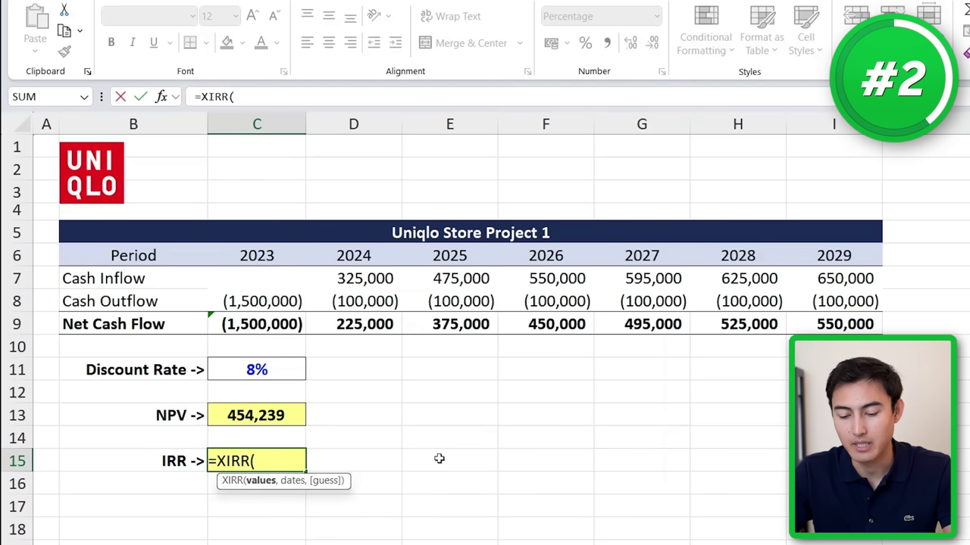
left_click(279, 324)
key("ctrl+shift+Right")
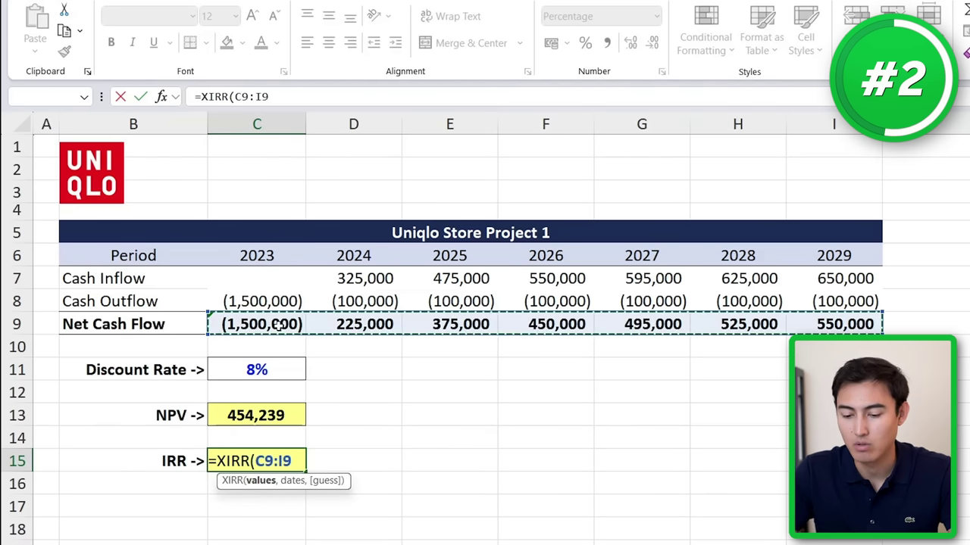
type(",")
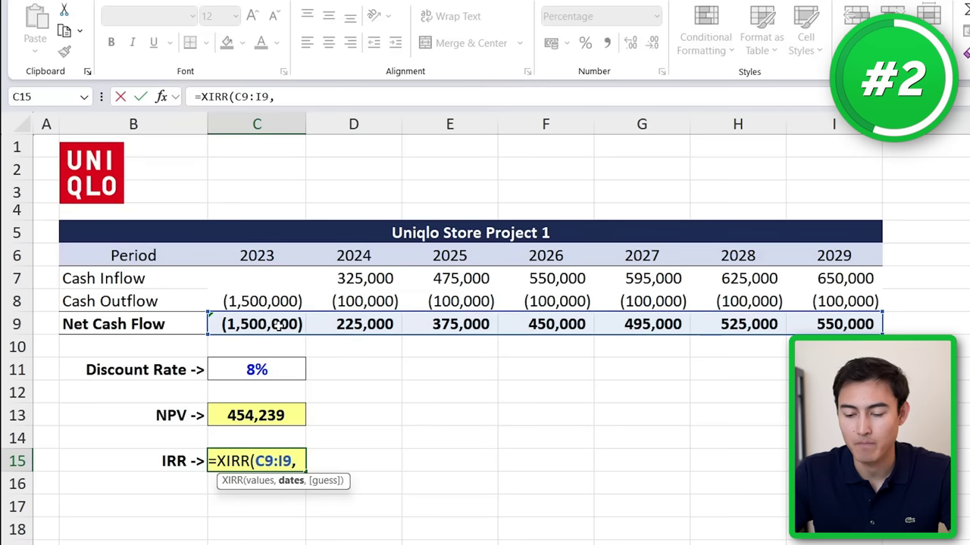
Add the periods C6:I6 as the dates argument and complete the formula as =XIRR(C9:I9,C6:I6)
left_click(272, 259)
key("ctrl+shift+Right")
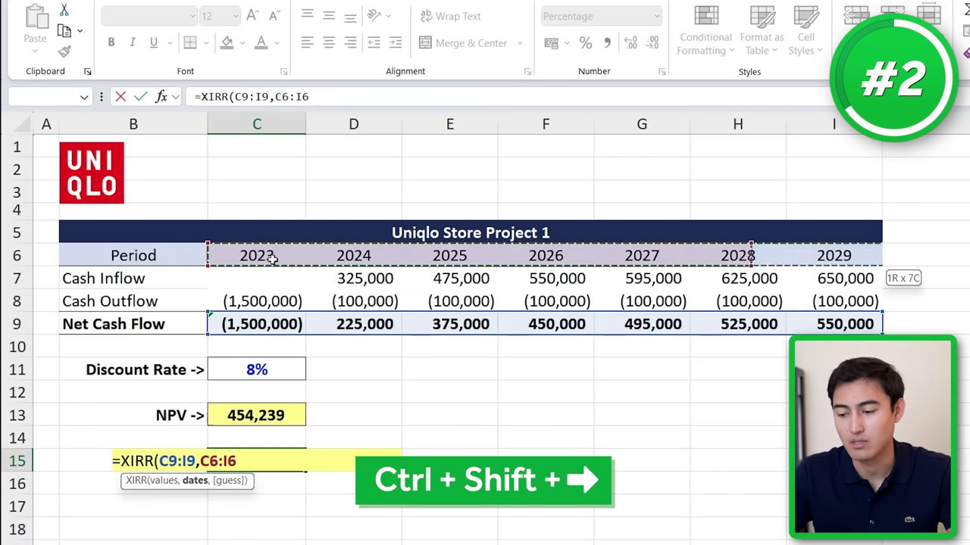
type(")")
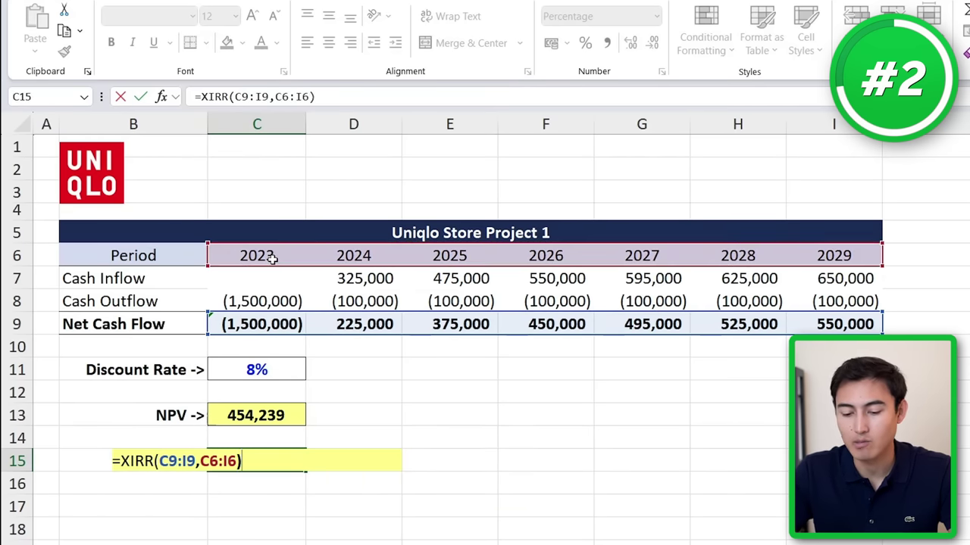
key("Return")
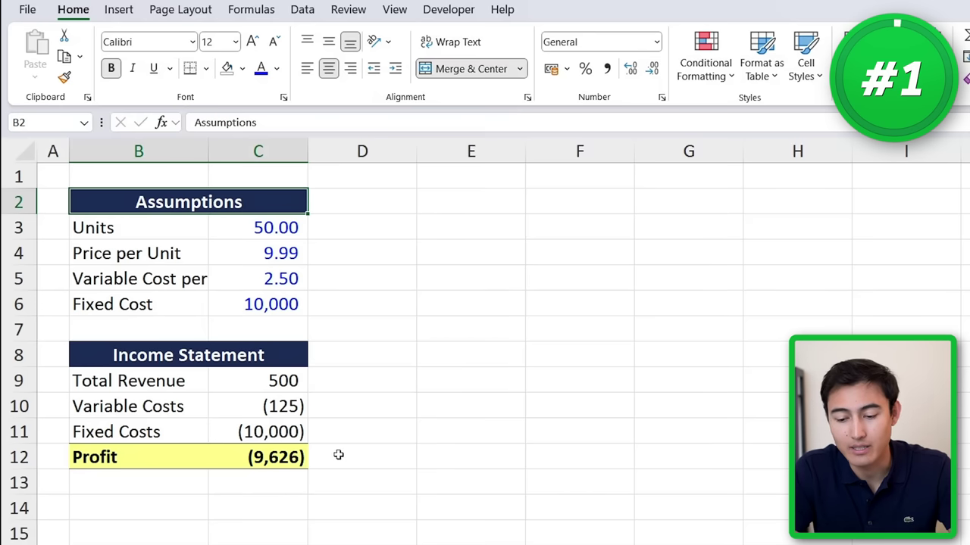
Set the Units assumption in C3 to 100 to test its effect on profit
left_click(337, 454)
left_click(256, 457)
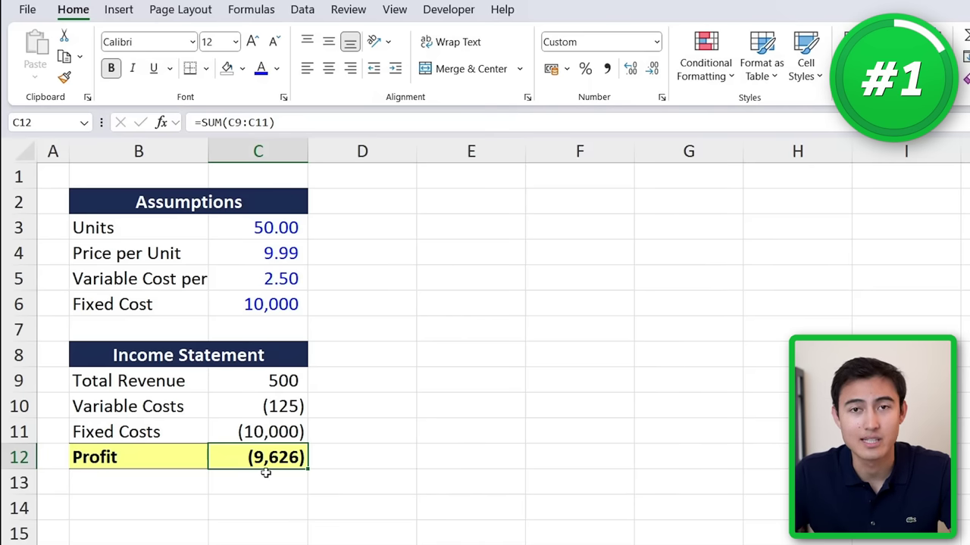
left_click(103, 228)
key("Right")
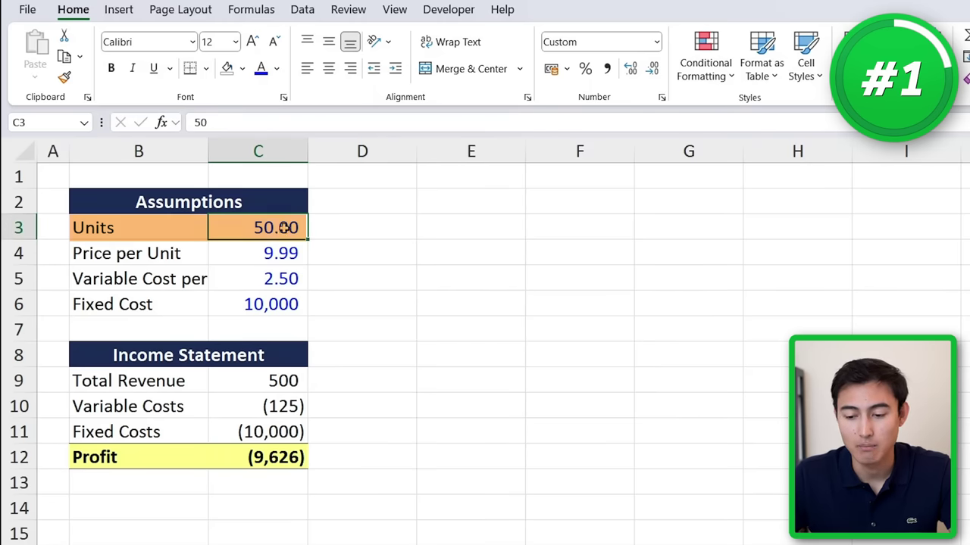
type("100")
key("Return")
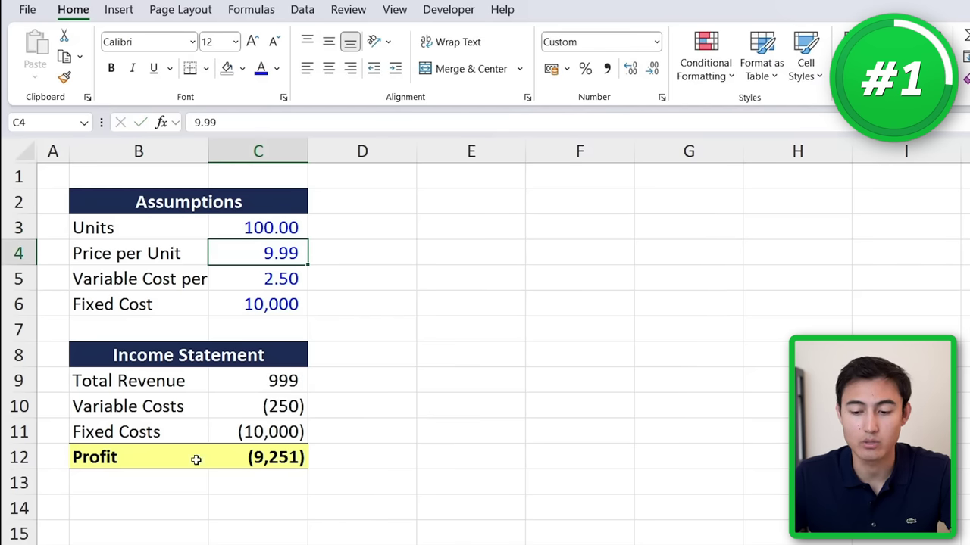
key("Up")
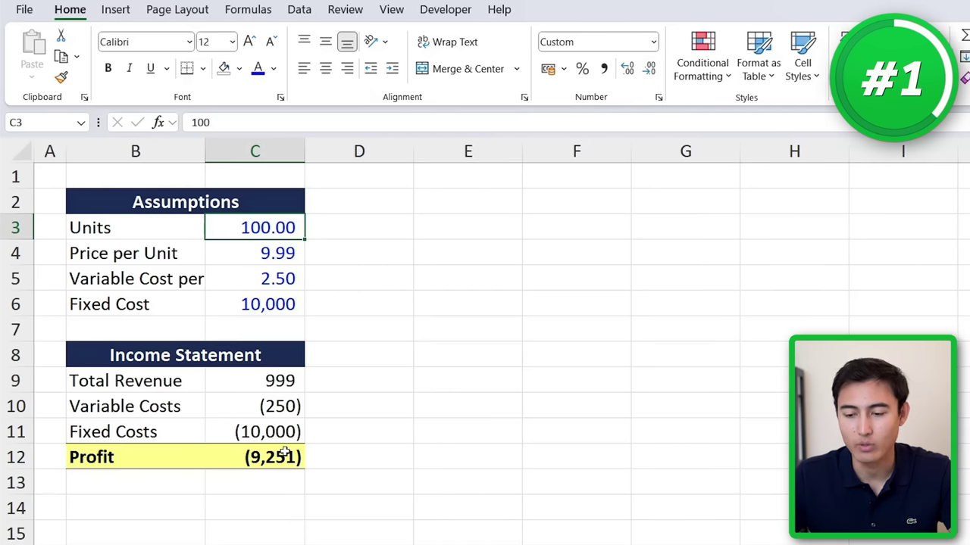
Set up a Goal Seek with the Profit cell C12 as the set cell and 10000 as the target value
left_click(302, 10)
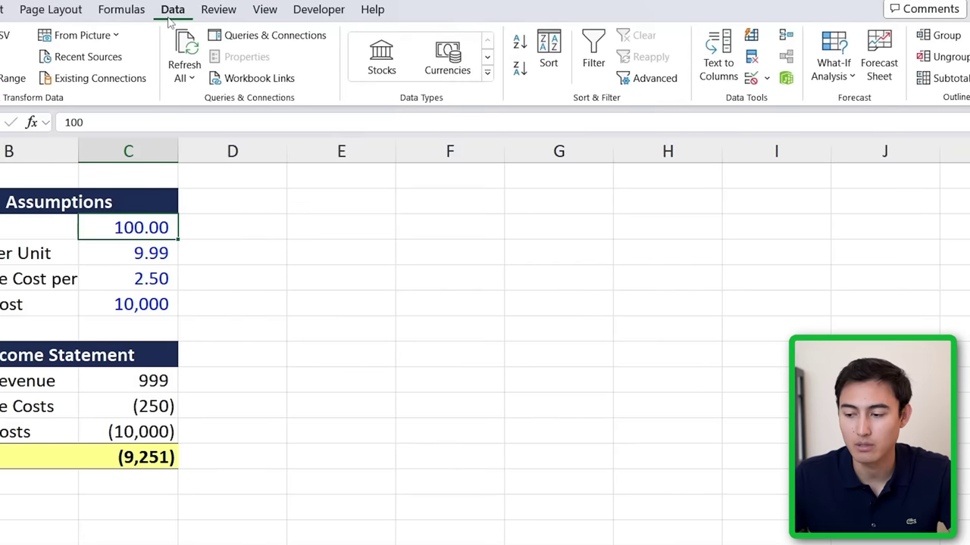
left_click(830, 67)
left_click(828, 69)
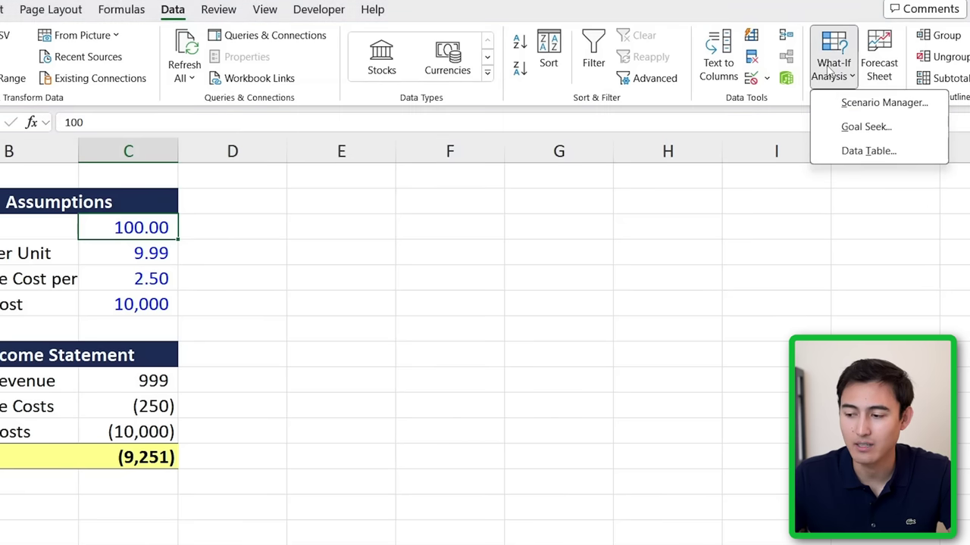
left_click(861, 127)
left_click_drag(648, 257, 500, 259)
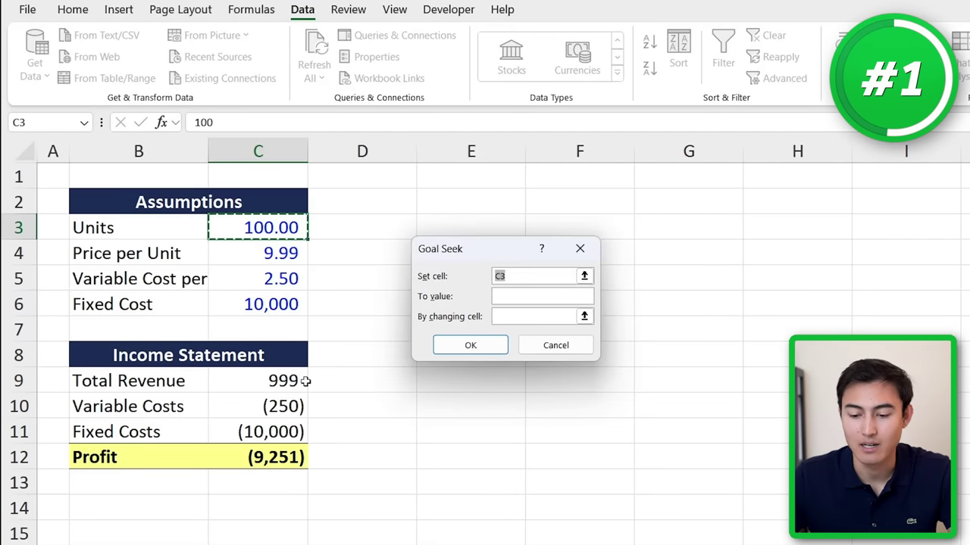
left_click(242, 462)
left_click(518, 296)
type("10000")
Use the Units cell C3 as the changing cell, run the Goal Seek and keep its solution
left_click(495, 316)
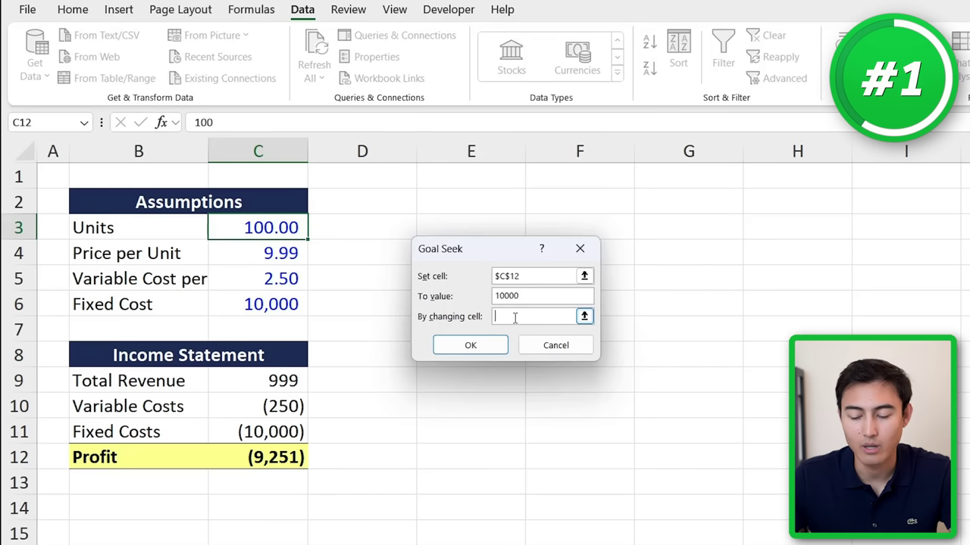
left_click(250, 234)
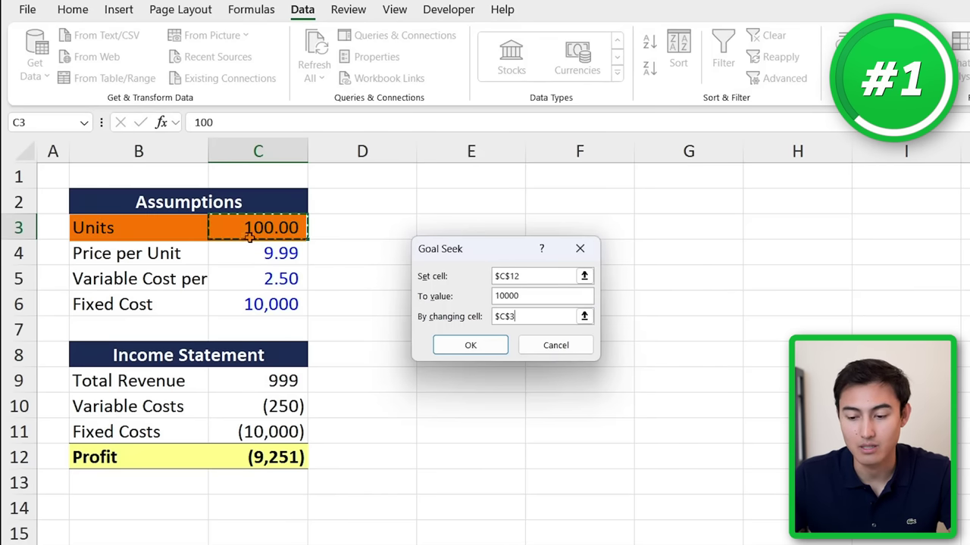
left_click(469, 346)
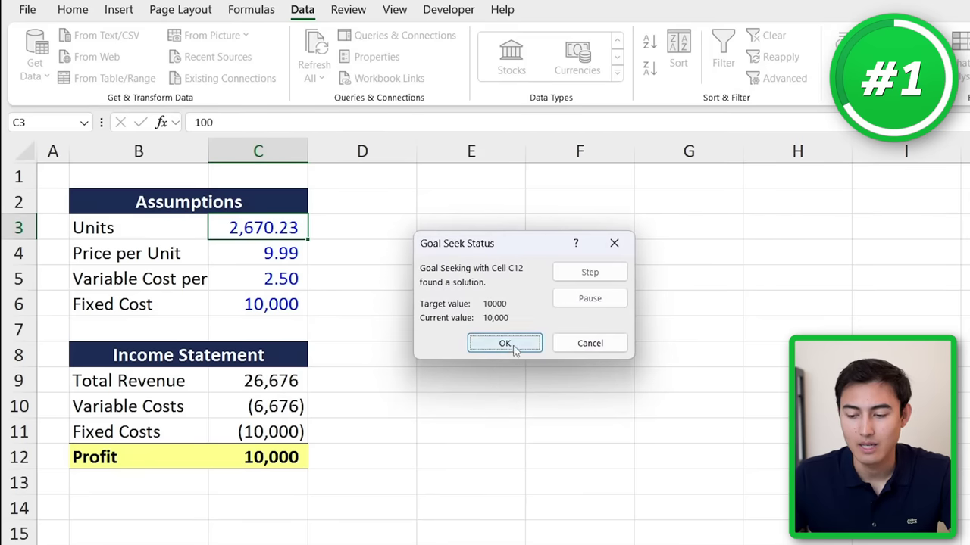
left_click(504, 343)
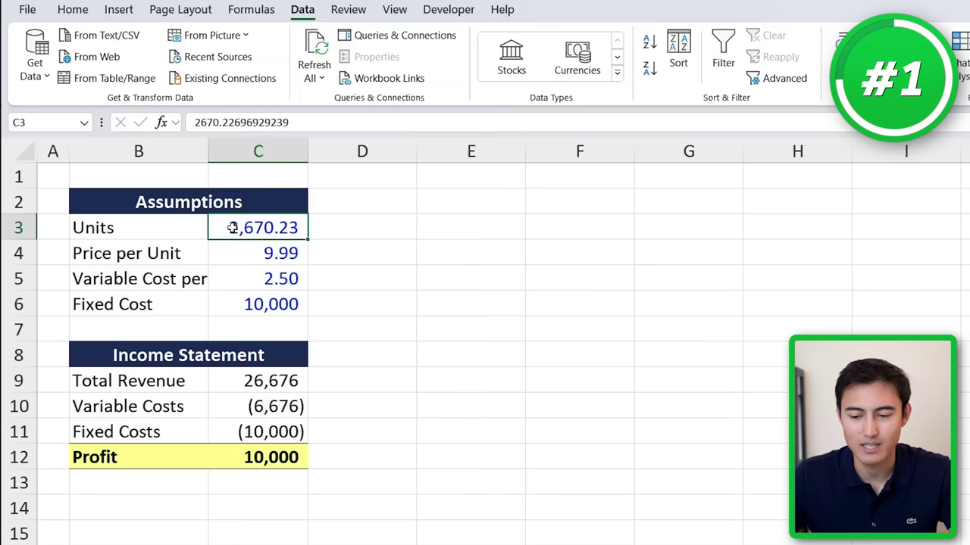
Wrap the Units value in C3 in a ROUNDUP formula with 0 digits, giving =ROUNDUP(2670.22696929239,0)
left_click(212, 124)
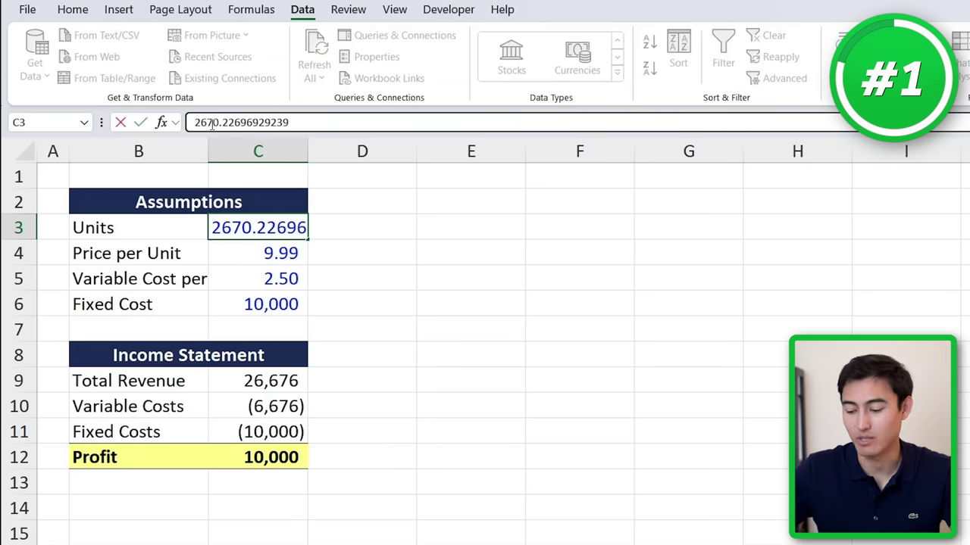
type("=")
type("roundup")
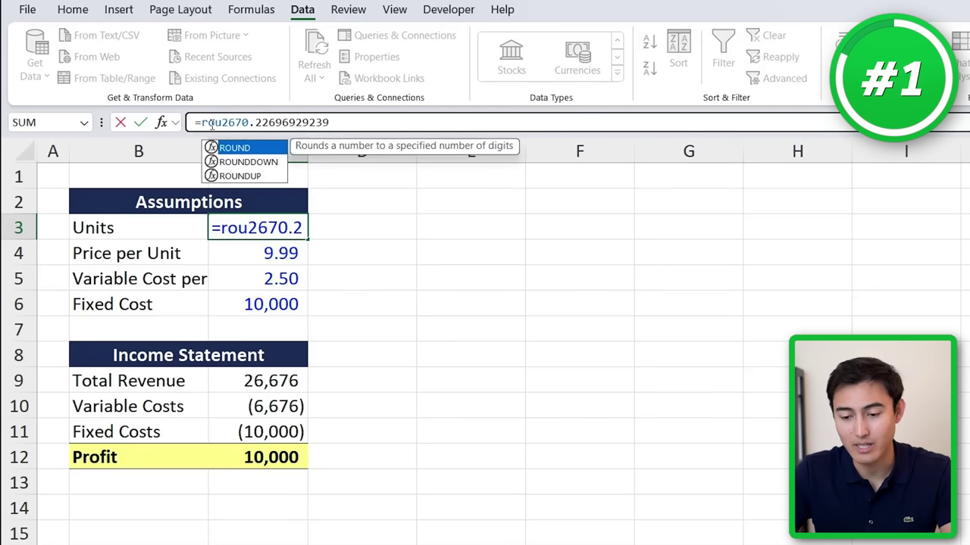
key("Tab")
key("End")
type(",")
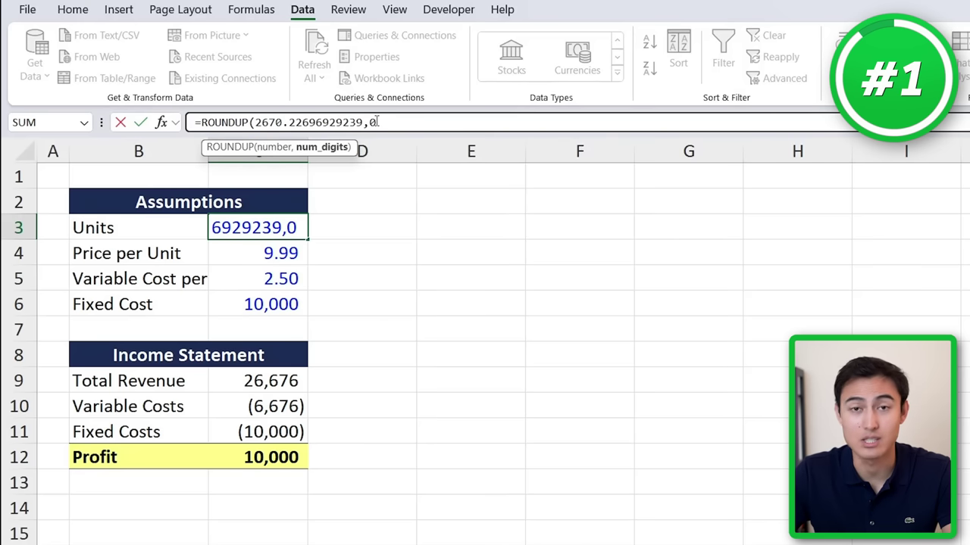
type("0)")
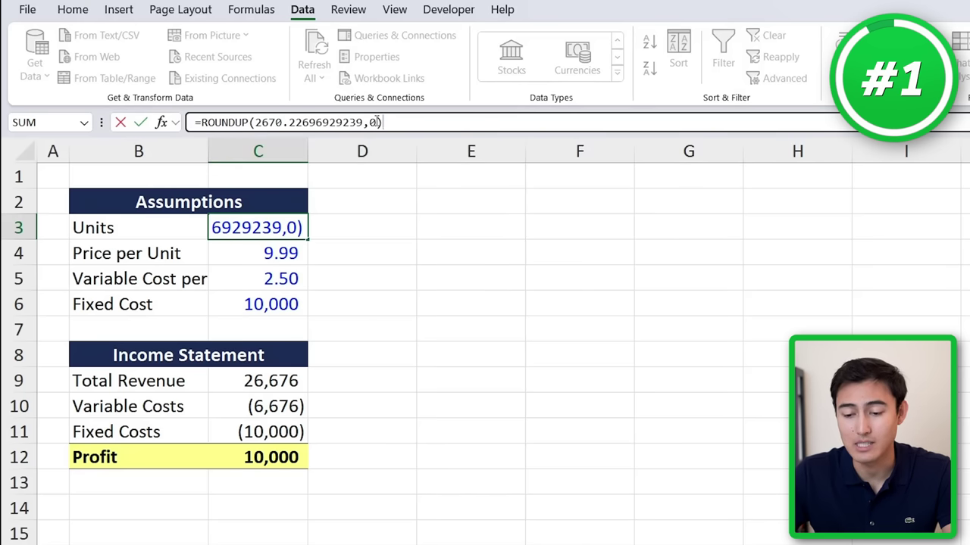
key("Return")
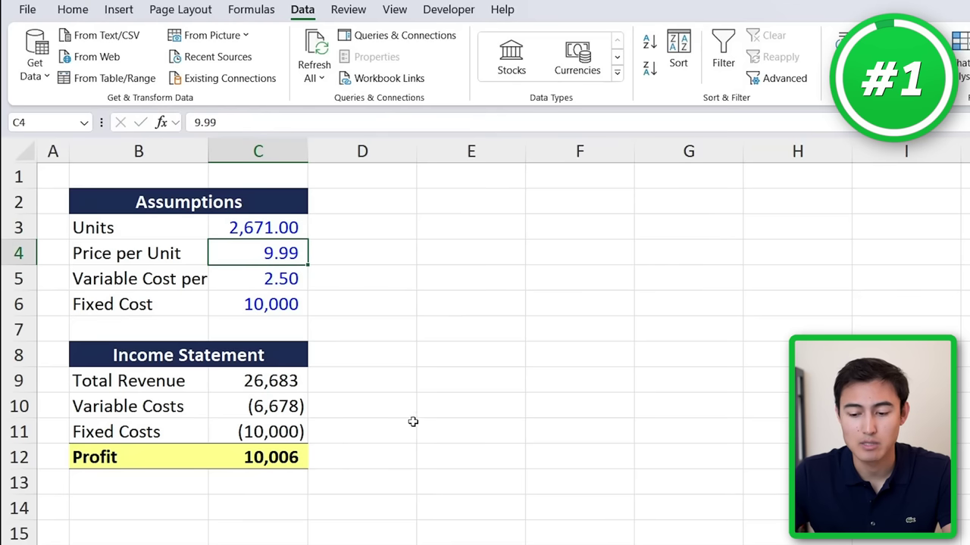
left_click(233, 230)
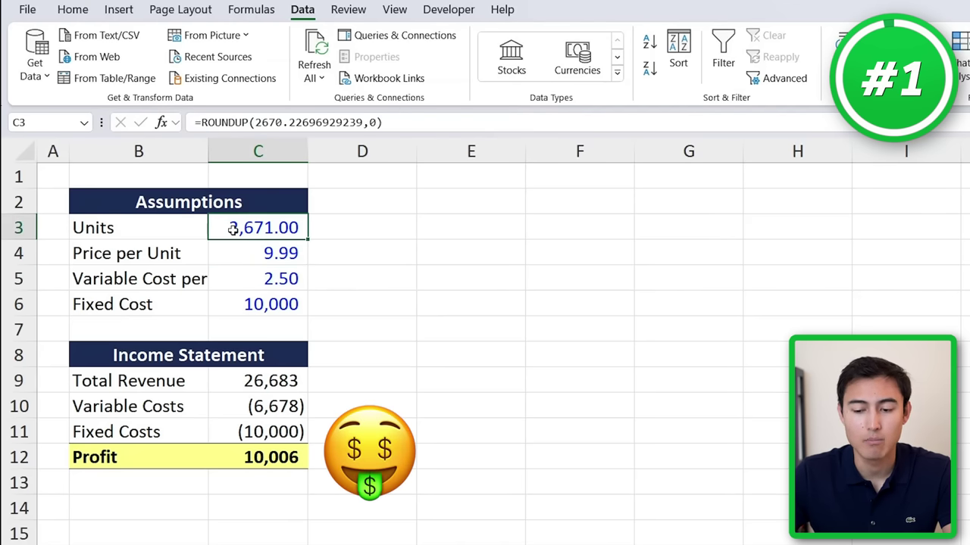